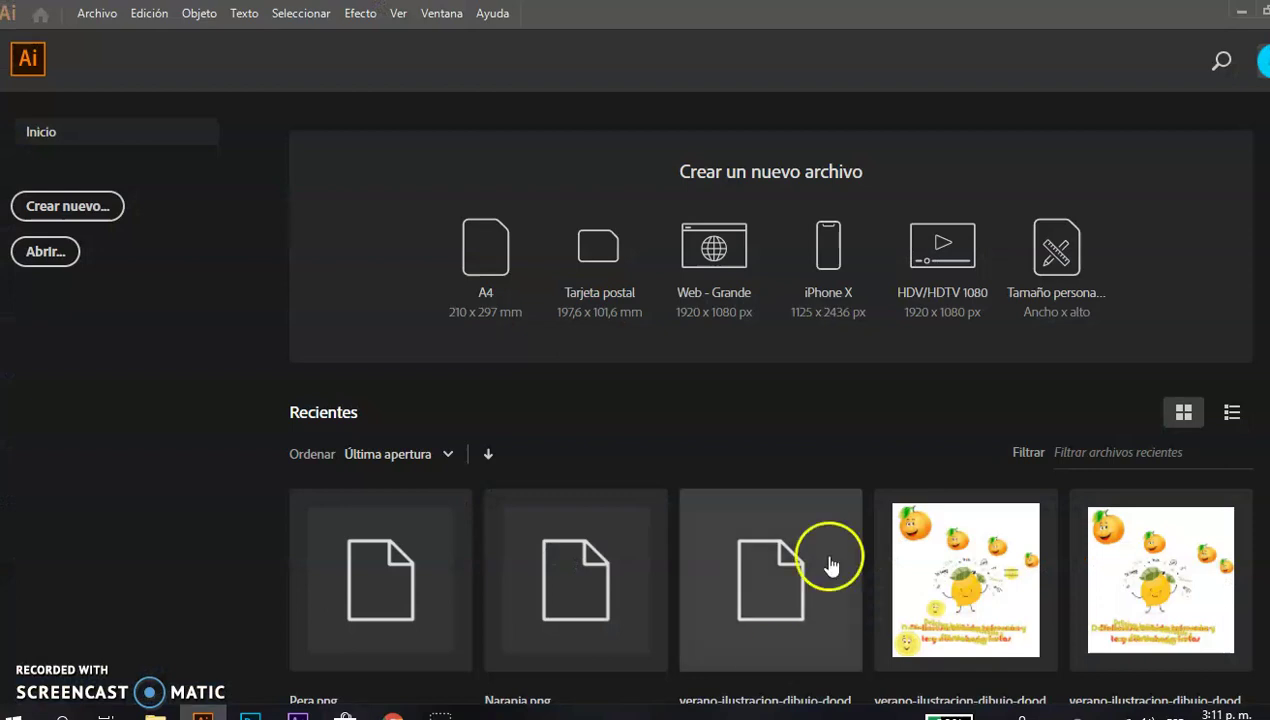
# Create a new A4 document, and open the lemon doodle illustration from the Álbum de cámara pictures folder
pyautogui.click(484, 259)
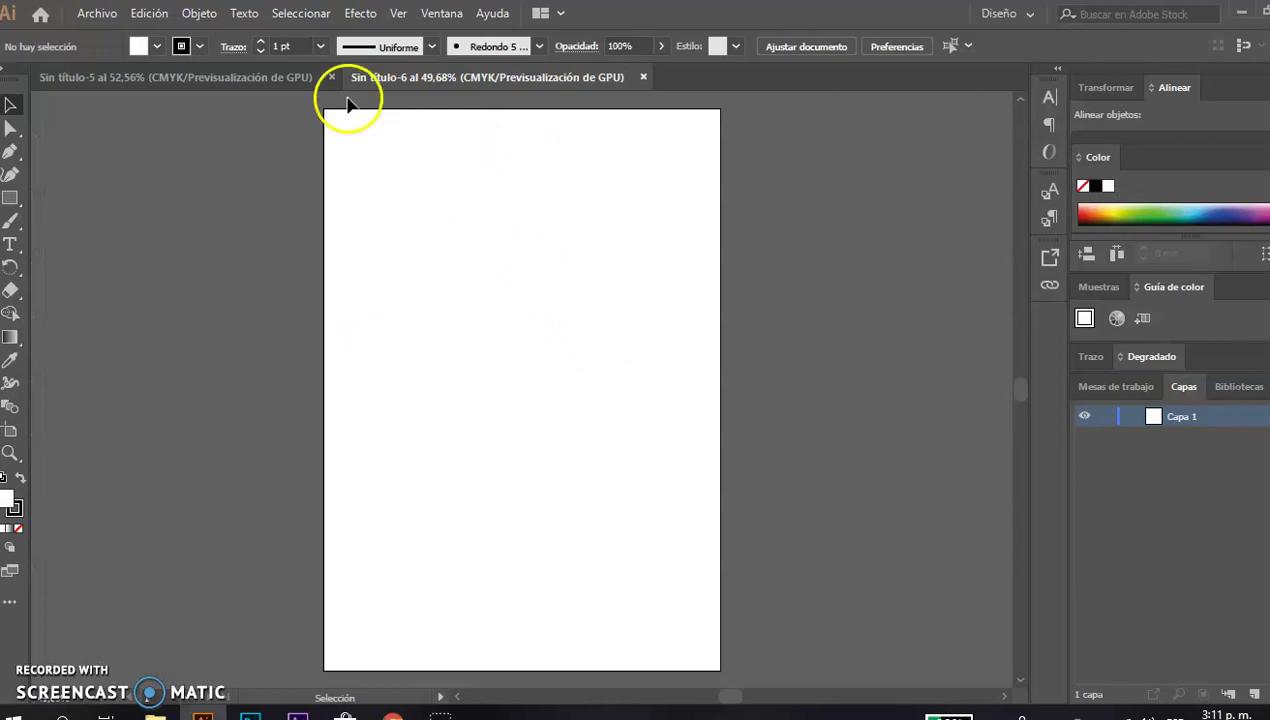
pyautogui.click(100, 14)
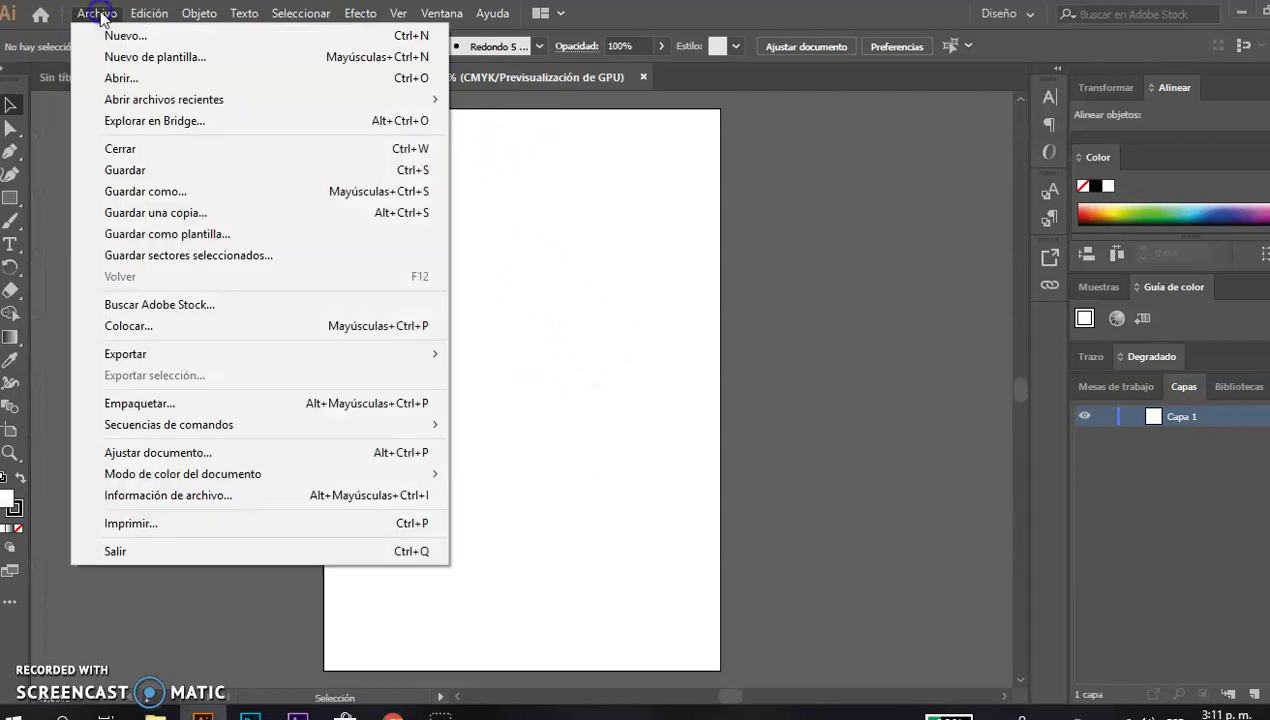
pyautogui.click(116, 78)
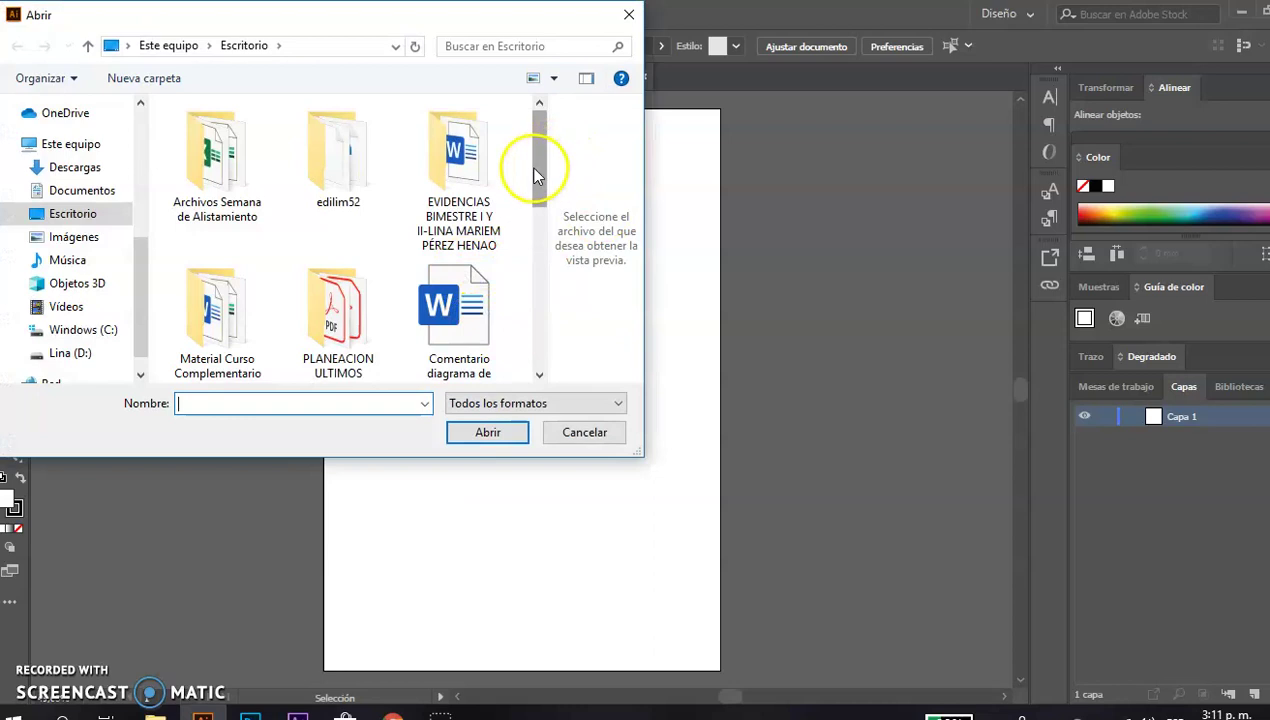
pyautogui.click(72, 244)
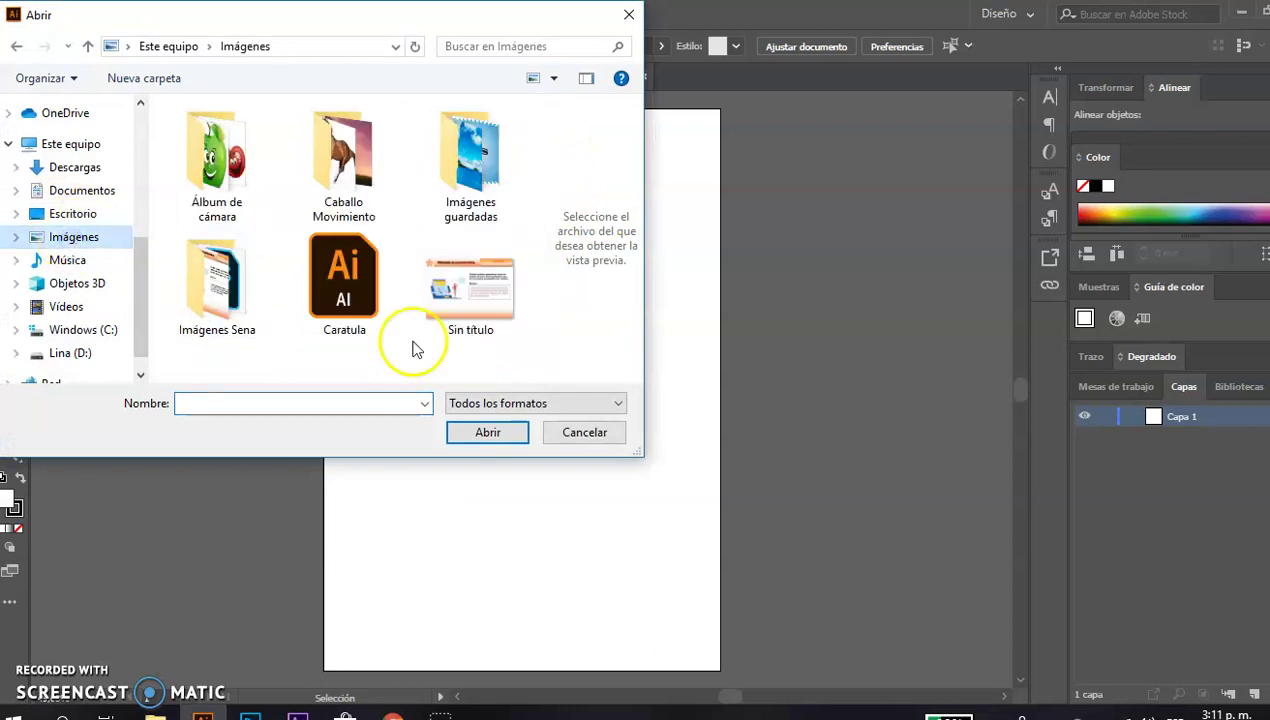
pyautogui.doubleClick(215, 160)
pyautogui.moveTo(537, 180); pyautogui.dragTo(532, 318)
pyautogui.click(355, 343)
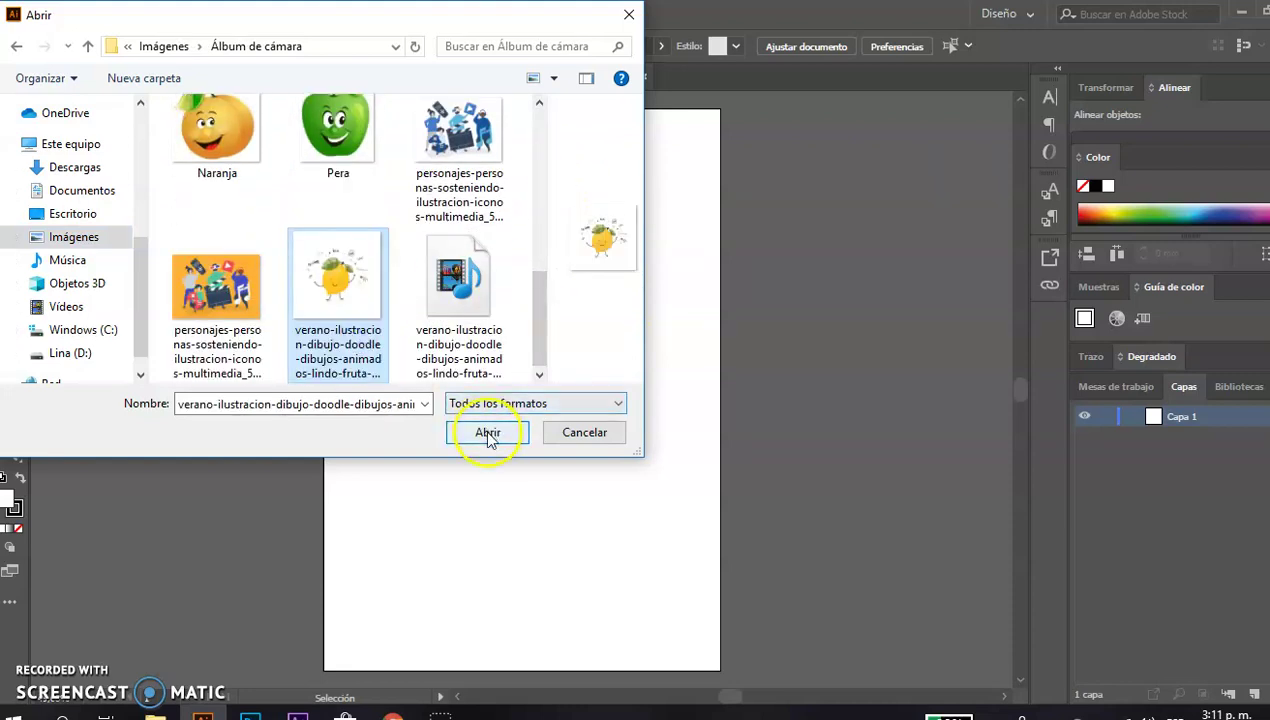
pyautogui.click(487, 432)
# Scale the lemon image down and place it in the centre of the page, and add a new layer above it
pyautogui.click(717, 246)
pyautogui.moveTo(717, 246); pyautogui.dragTo(686, 264)
pyautogui.moveTo(794, 176); pyautogui.dragTo(400, 476)
pyautogui.moveTo(315, 568); pyautogui.dragTo(538, 405)
pyautogui.moveTo(626, 605); pyautogui.dragTo(587, 478)
pyautogui.moveTo(499, 397); pyautogui.dragTo(518, 398)
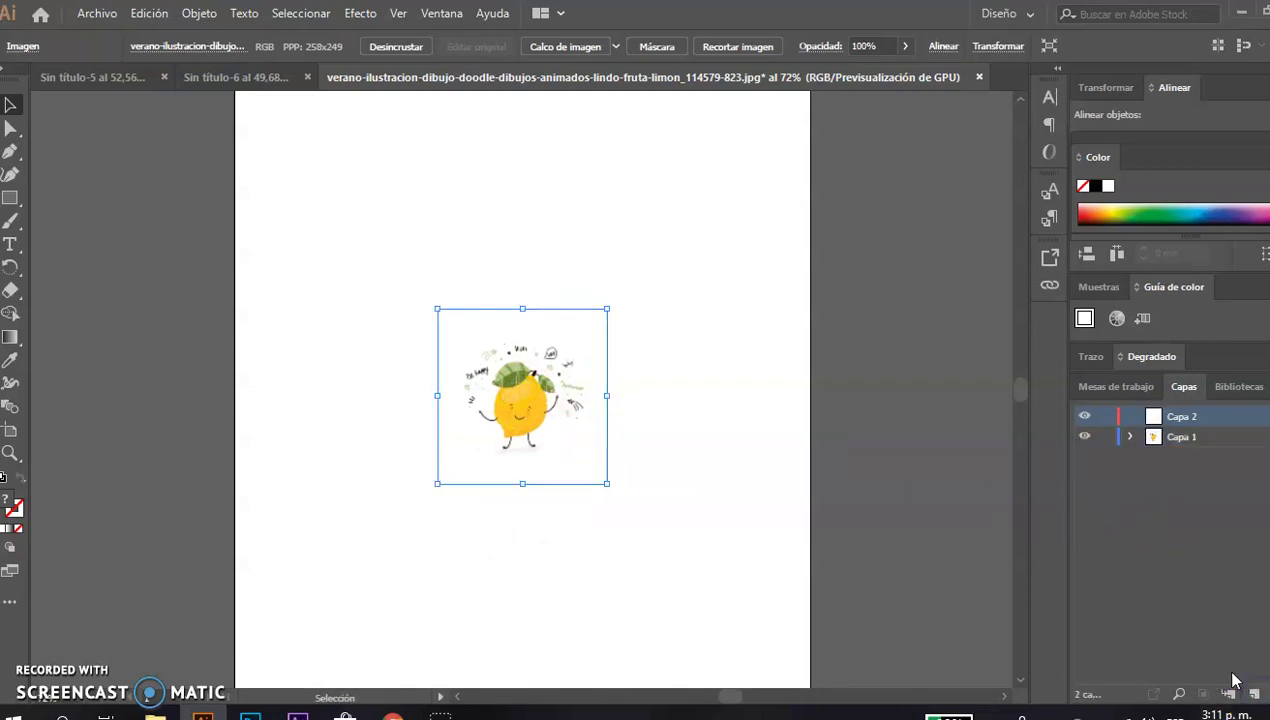
# Hide the lemon's layer, Capa 1, and open the Naranja image from the Álbum de cámara folder
pyautogui.click(1085, 436)
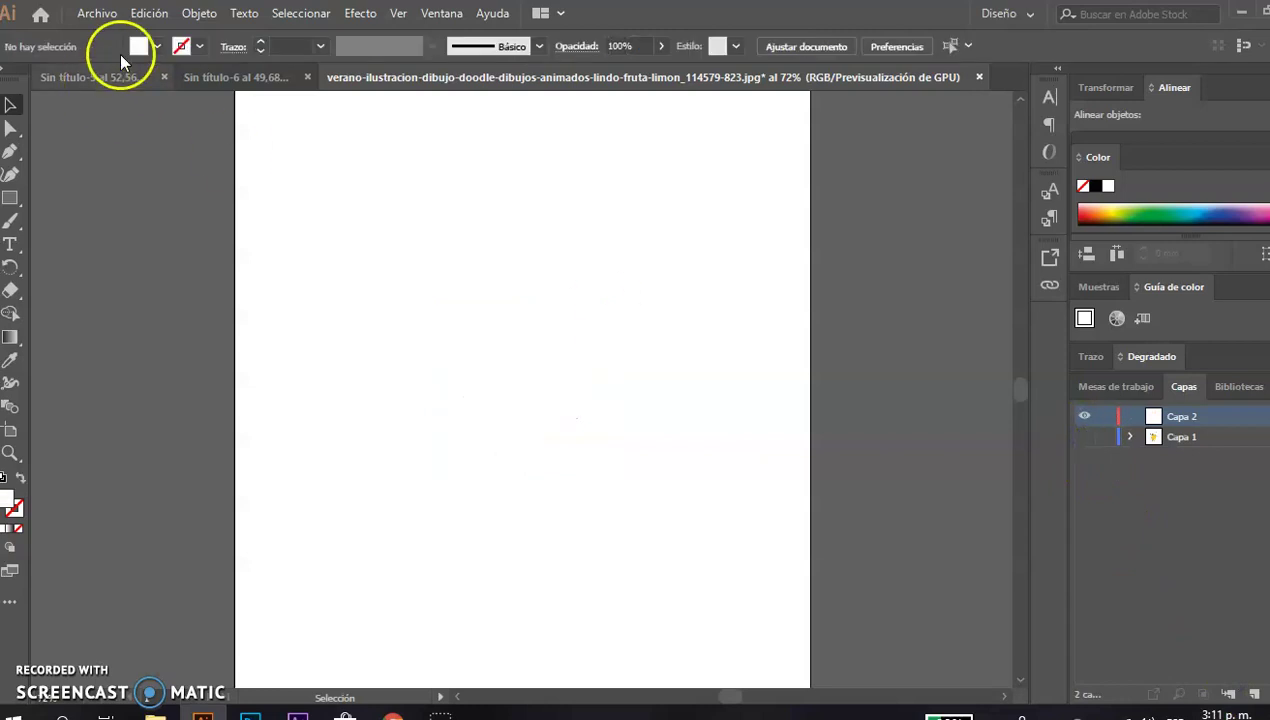
pyautogui.click(92, 14)
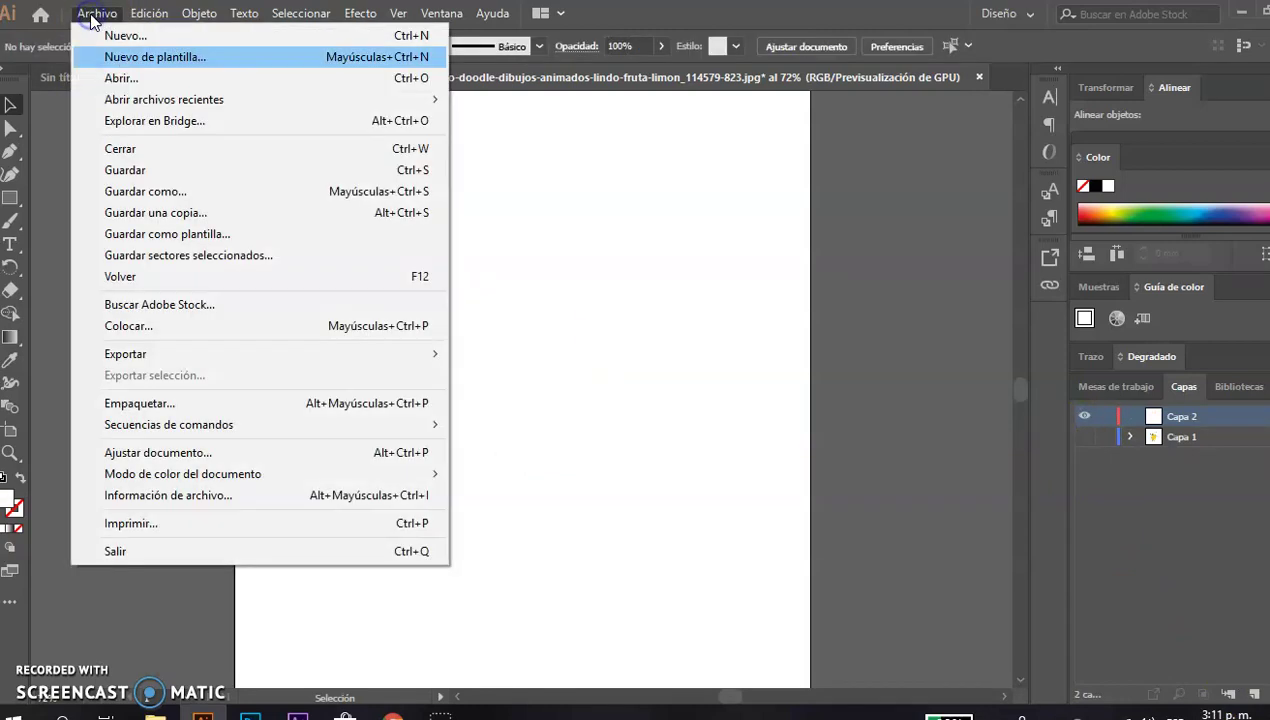
pyautogui.click(108, 79)
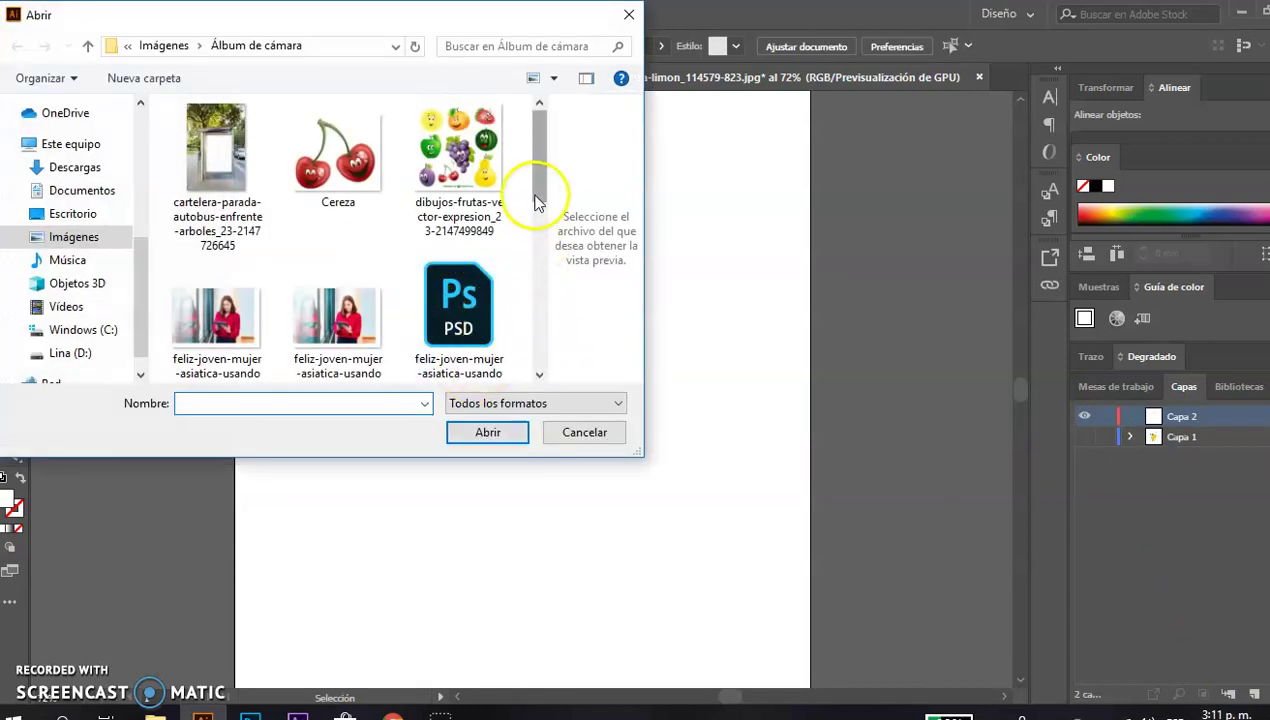
pyautogui.moveTo(539, 200); pyautogui.dragTo(525, 287)
pyautogui.click(210, 250)
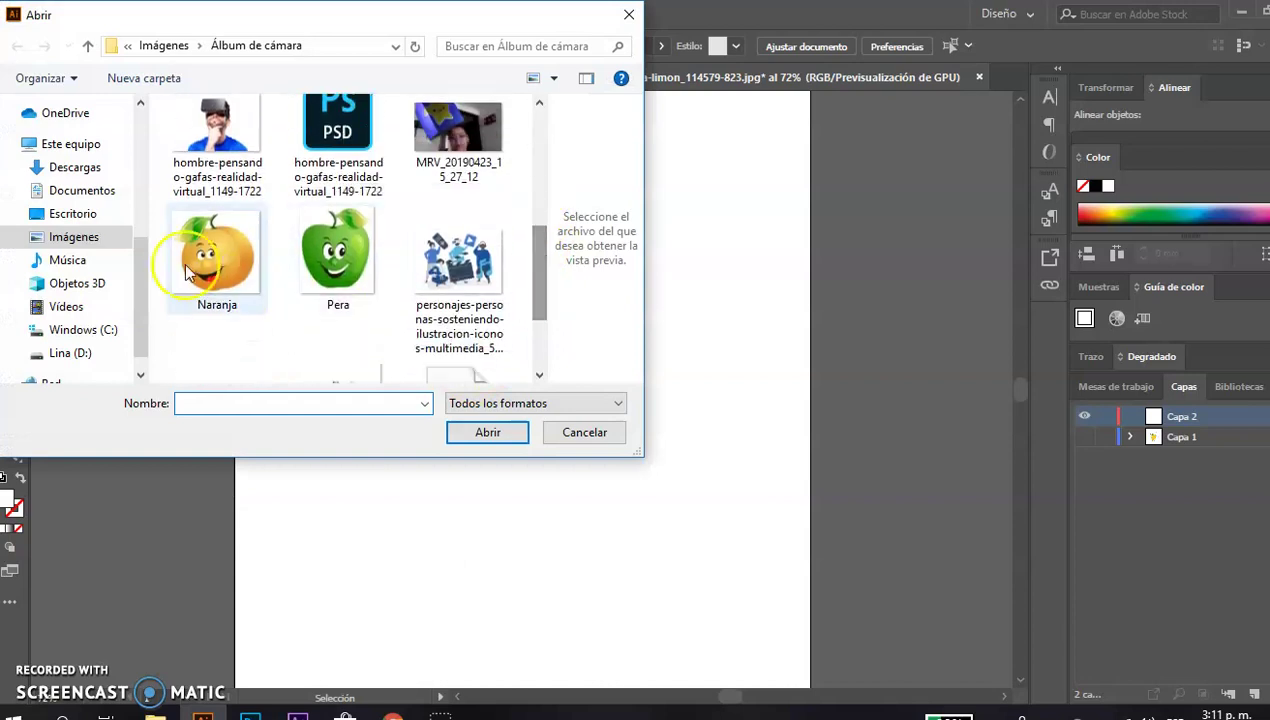
pyautogui.click(487, 430)
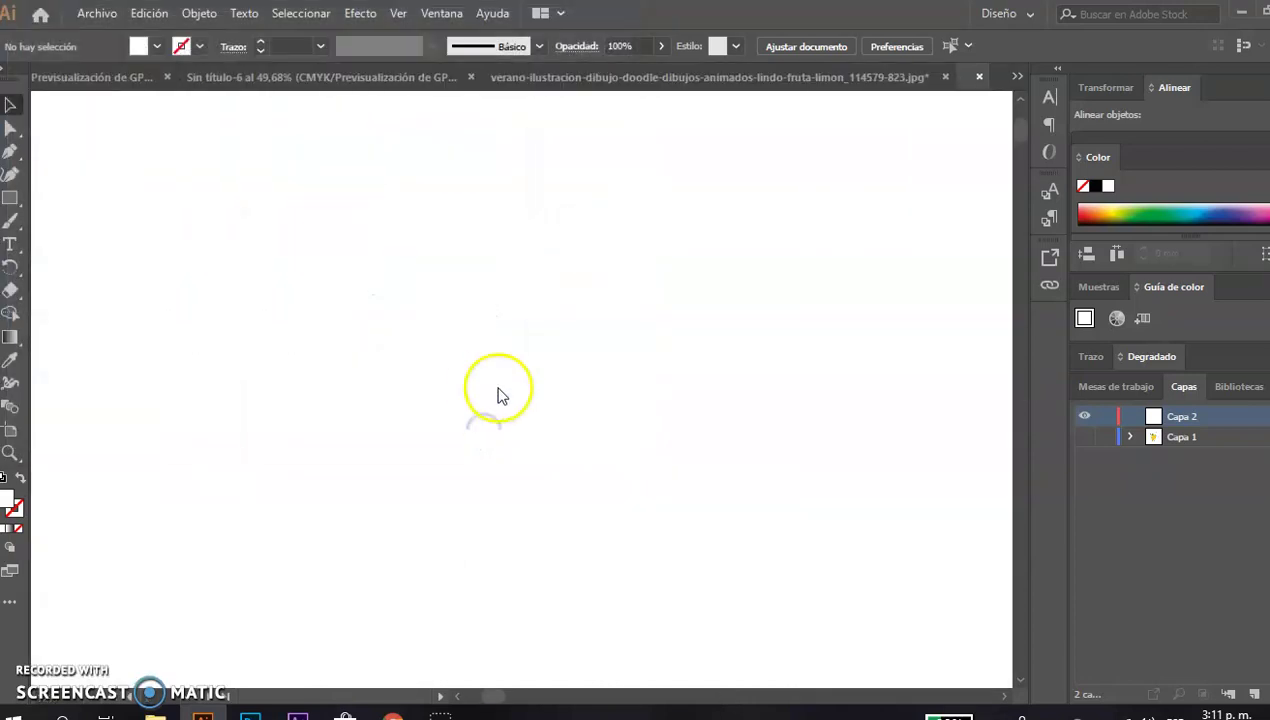
# Copy the orange from Naranja.png into the empty layer of the lemon document and place it in the page's upper-left corner
pyautogui.moveTo(524, 418); pyautogui.dragTo(336, 208)
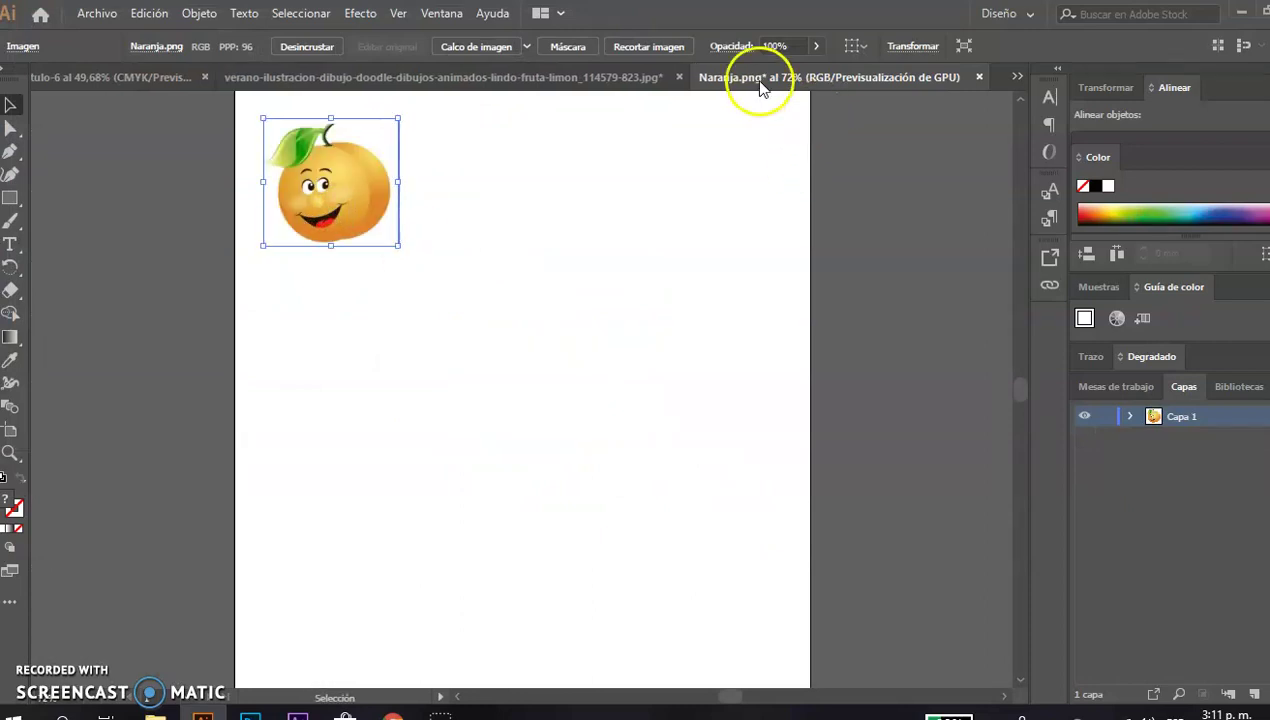
pyautogui.click(595, 75)
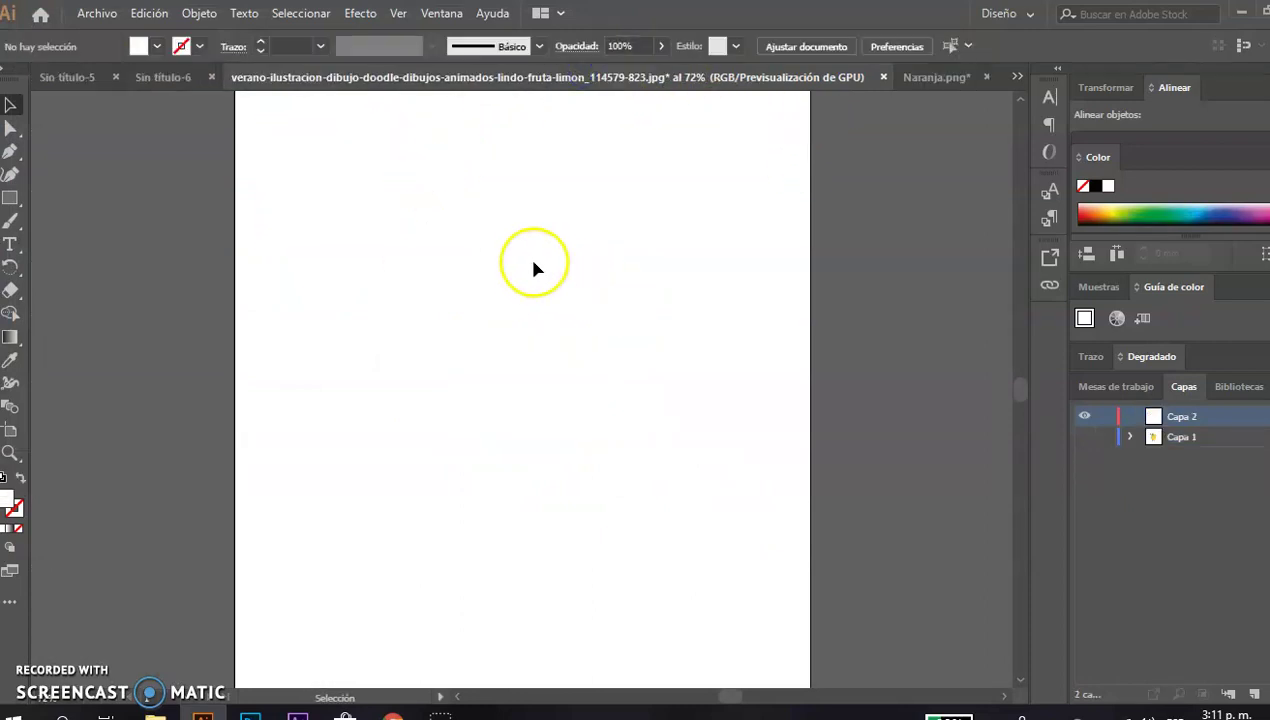
pyautogui.hotkey('ctrl', 'v')
pyautogui.click(716, 389)
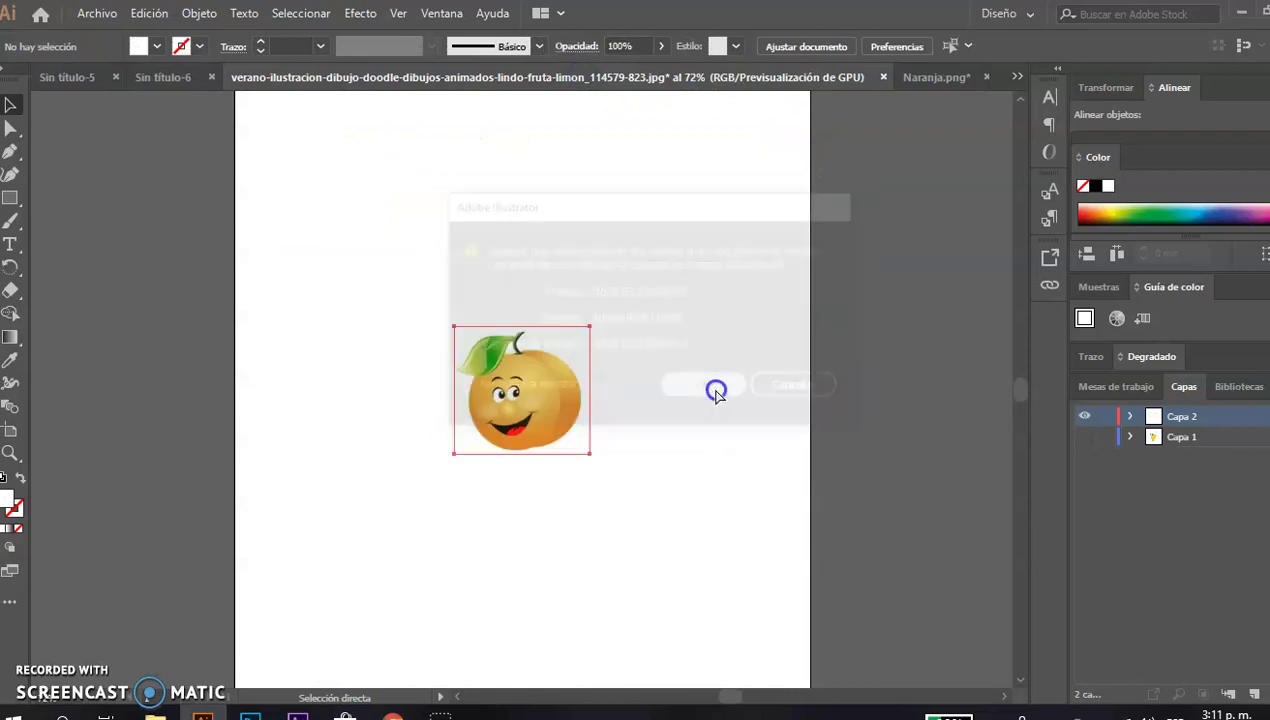
pyautogui.moveTo(535, 411); pyautogui.dragTo(330, 180)
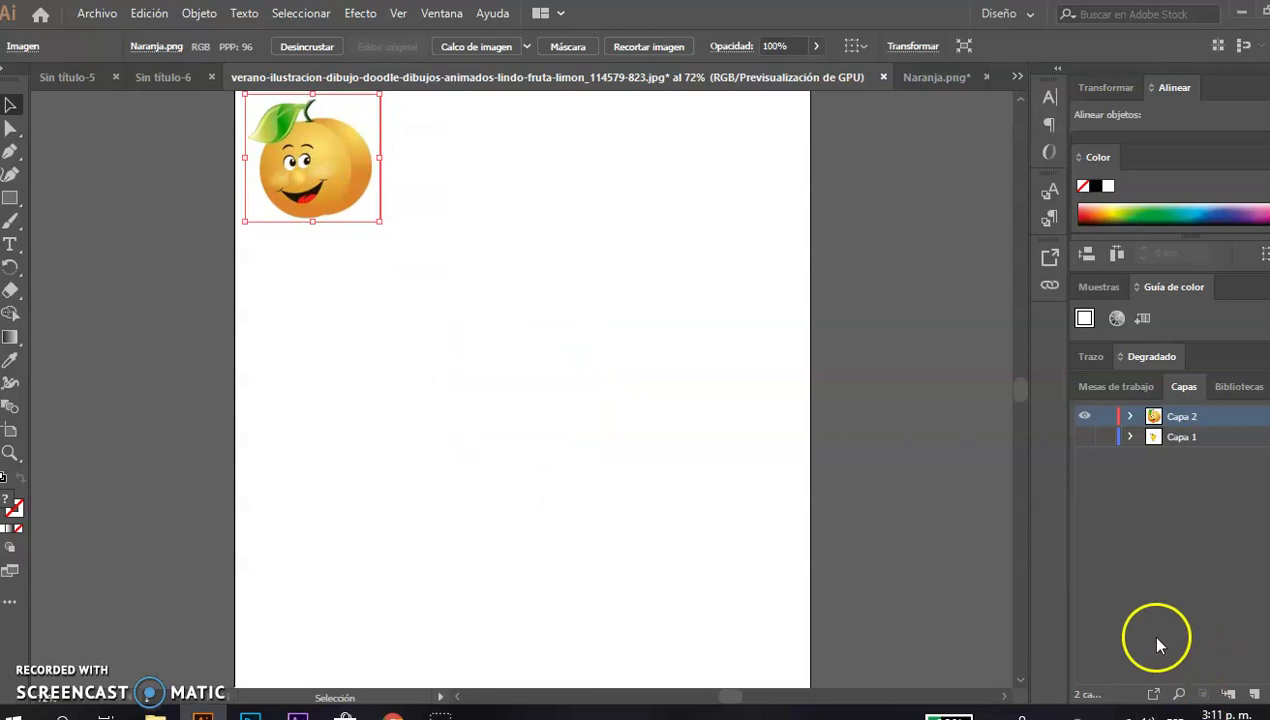
# Duplicate layer Capa 2, hide the original, and place the copied orange slightly smaller, diagonally below and right of the first one's position
pyautogui.click(1262, 386)
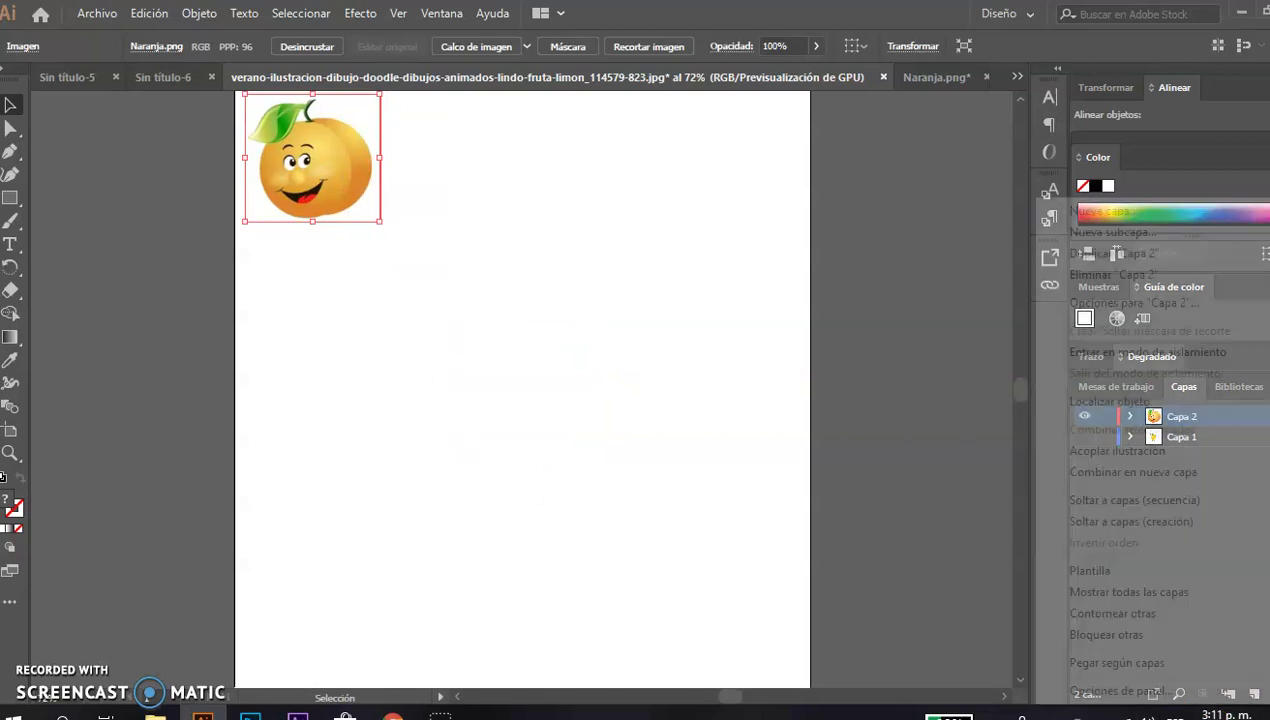
pyautogui.click(1141, 256)
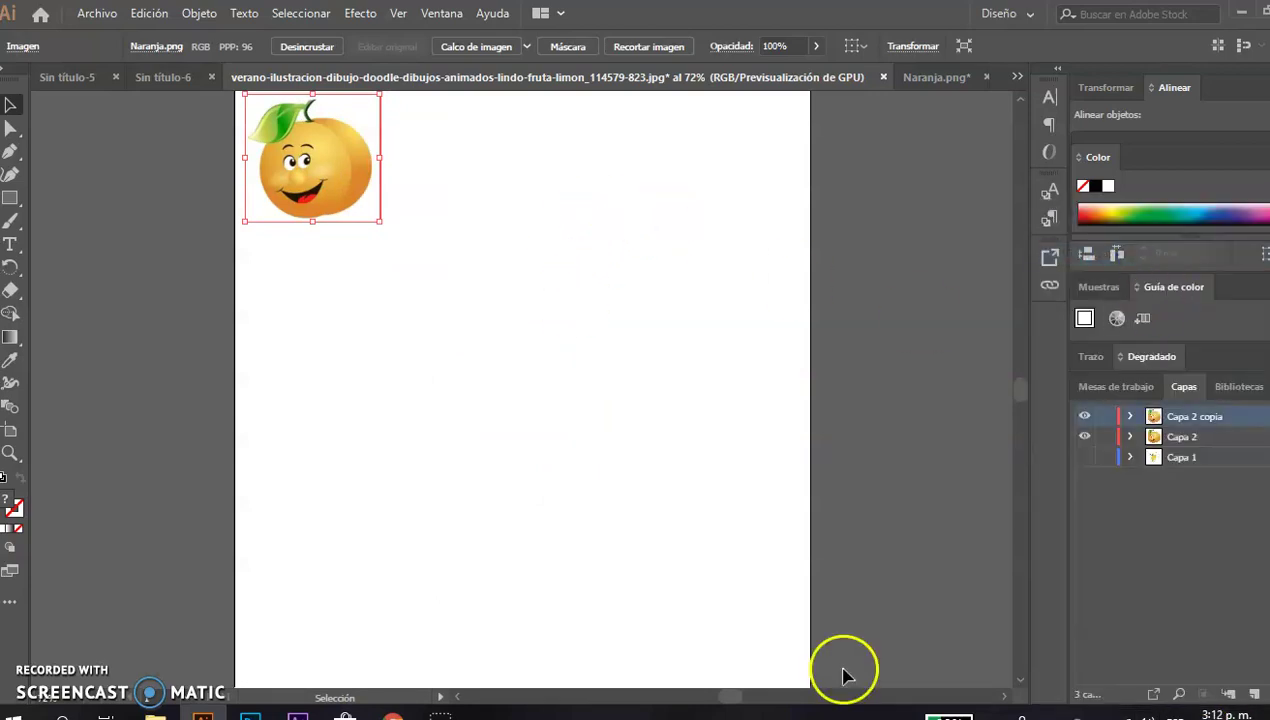
pyautogui.moveTo(312, 151); pyautogui.dragTo(448, 231)
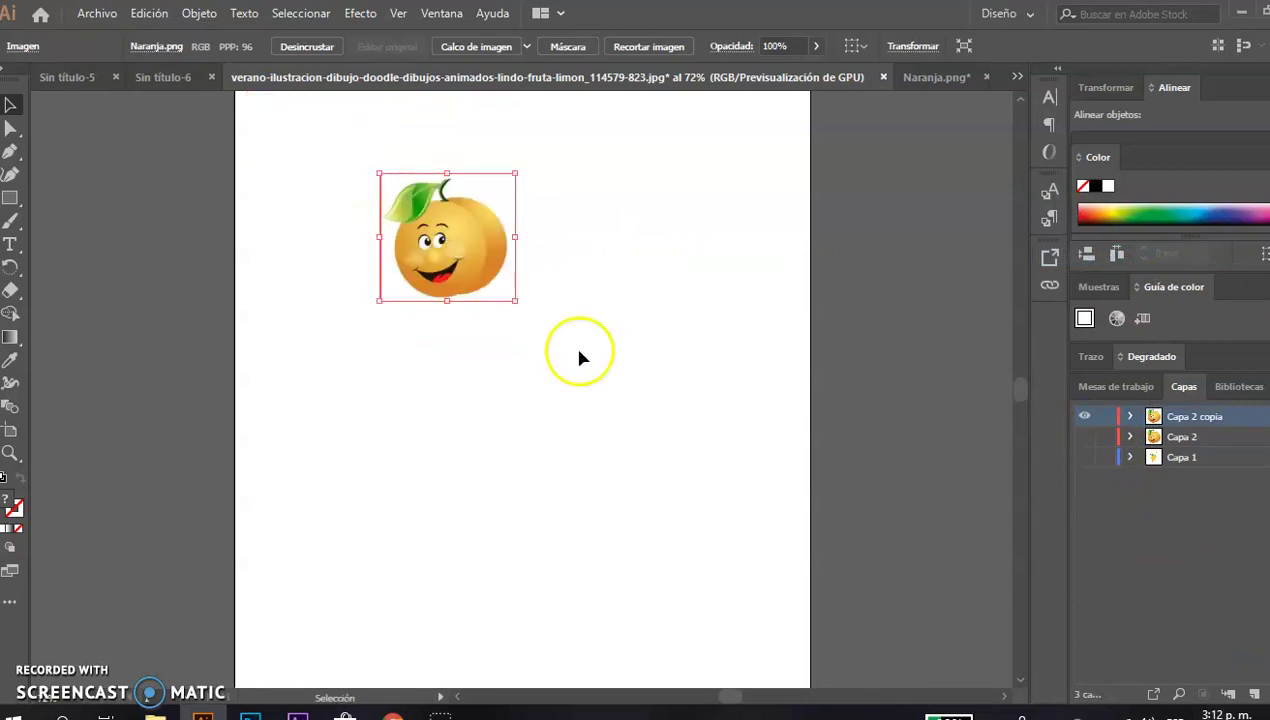
pyautogui.moveTo(516, 300); pyautogui.dragTo(488, 279)
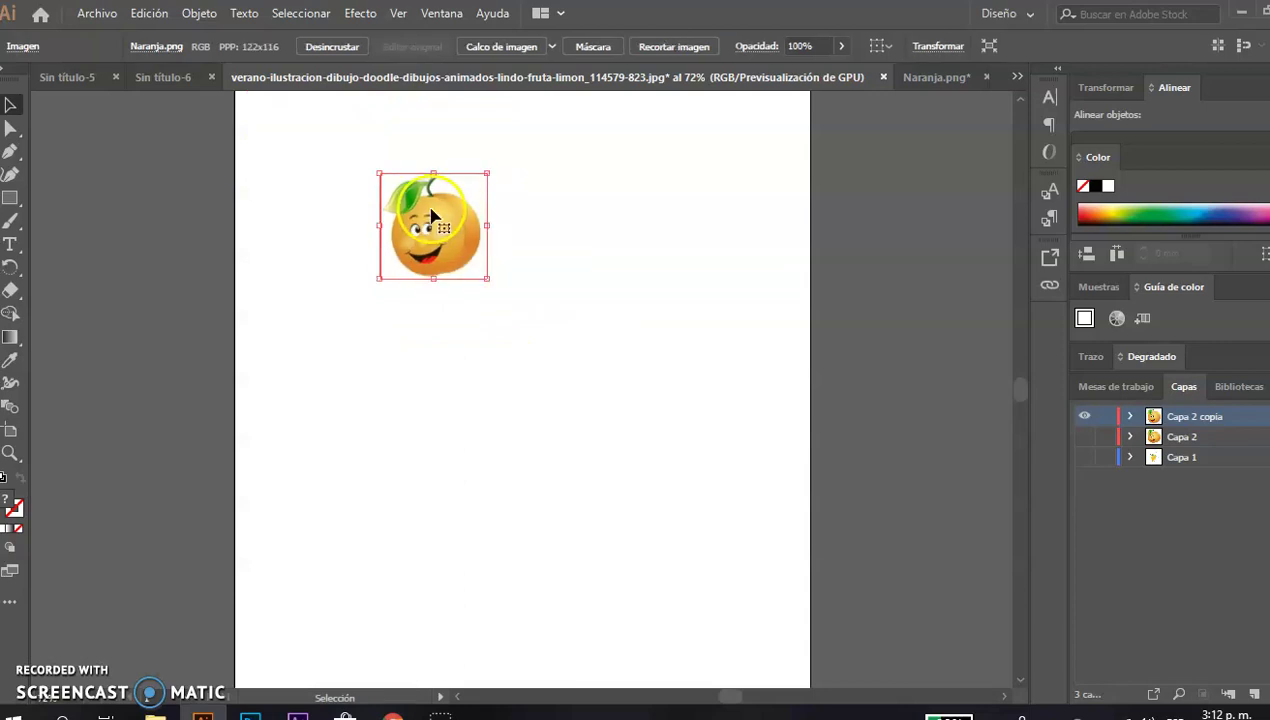
# Duplicate layer Capa 2 copia, move the new orange diagonally down to the right, and hide the source layer
pyautogui.click(1263, 386)
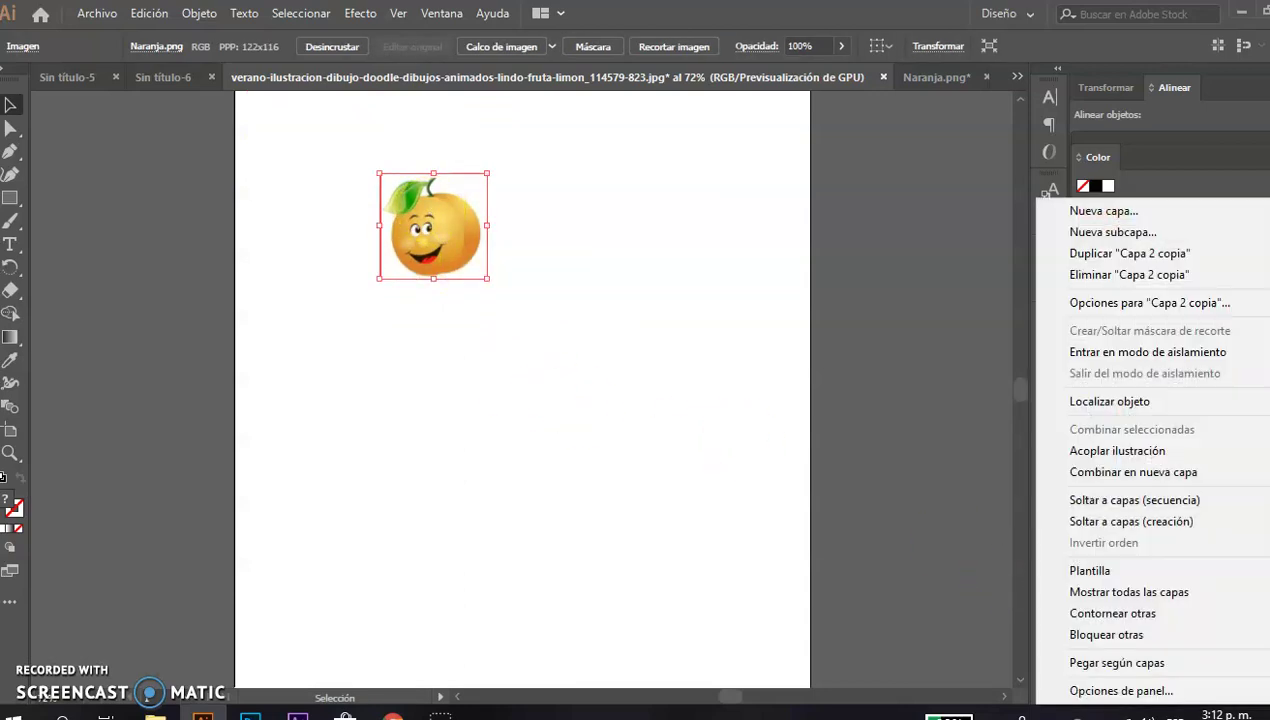
pyautogui.click(1087, 258)
pyautogui.moveTo(429, 205); pyautogui.dragTo(558, 288)
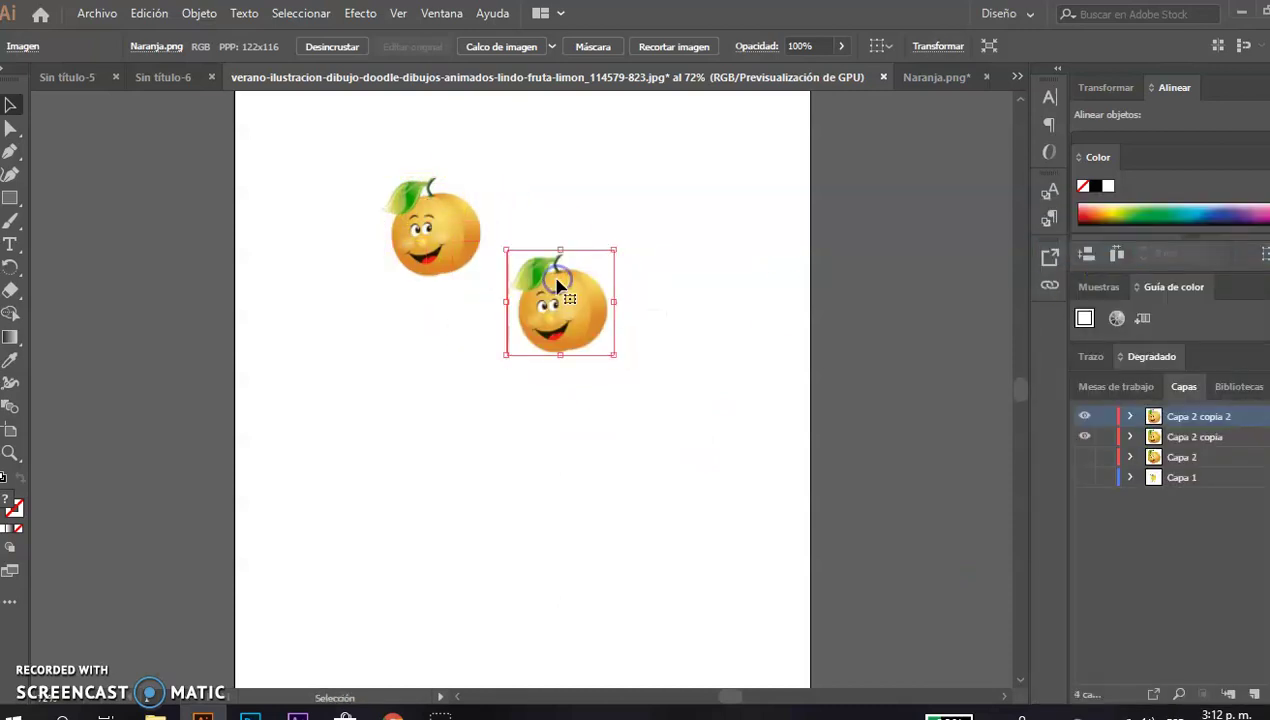
pyautogui.click(1084, 437)
pyautogui.moveTo(1084, 457); pyautogui.dragTo(1084, 477)
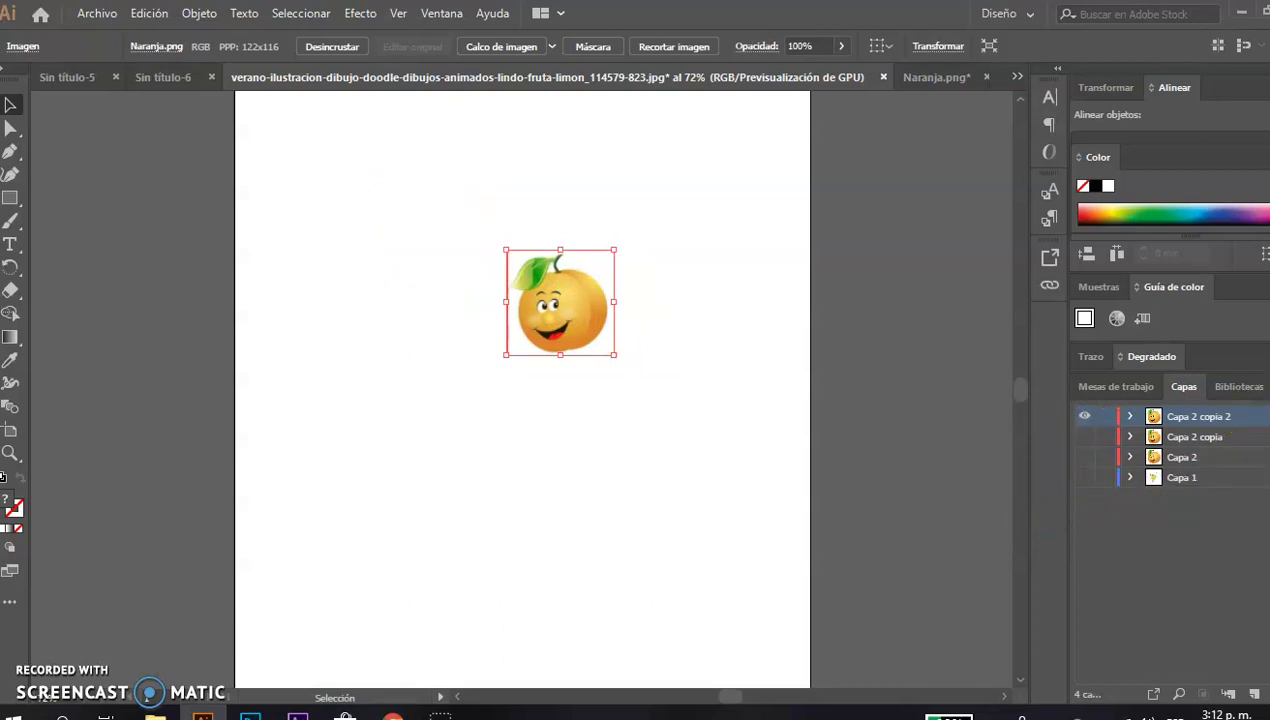
# Duplicate layer Capa 2 copia 2, hide the source layer, and place the new orange further right, slightly smaller and lower
pyautogui.click(1265, 386)
pyautogui.click(1068, 258)
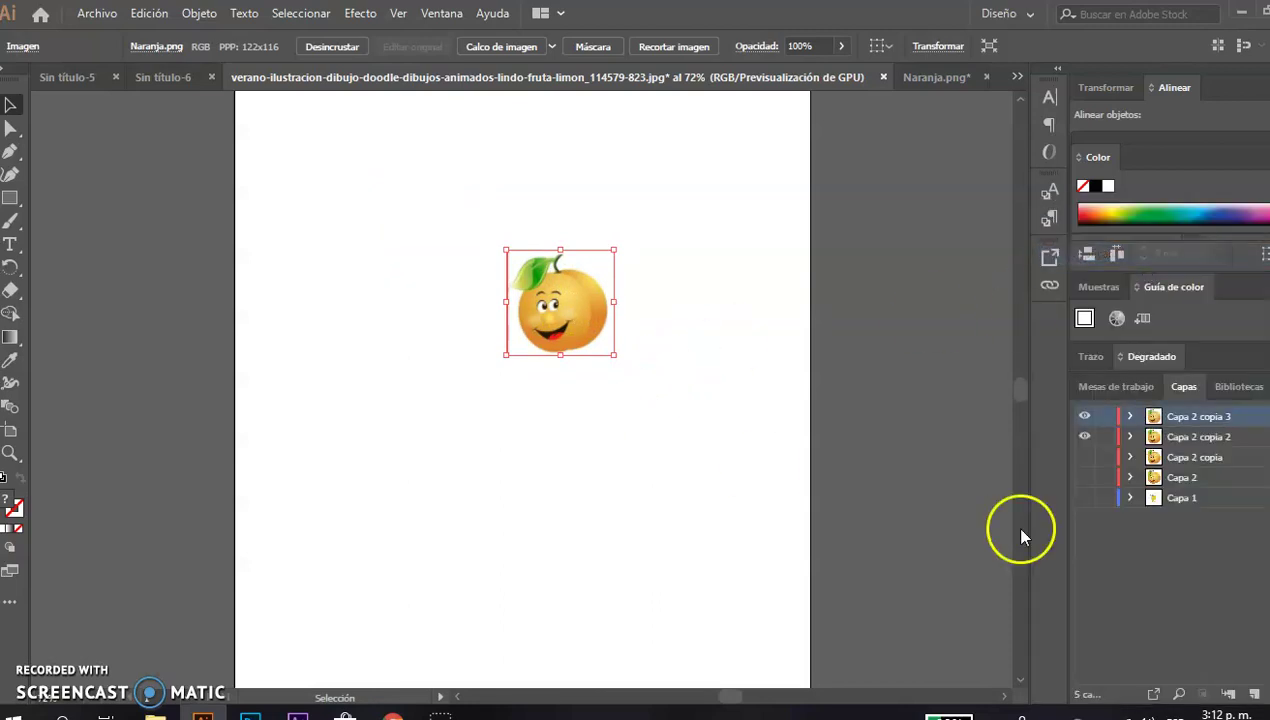
pyautogui.moveTo(547, 306); pyautogui.dragTo(703, 331)
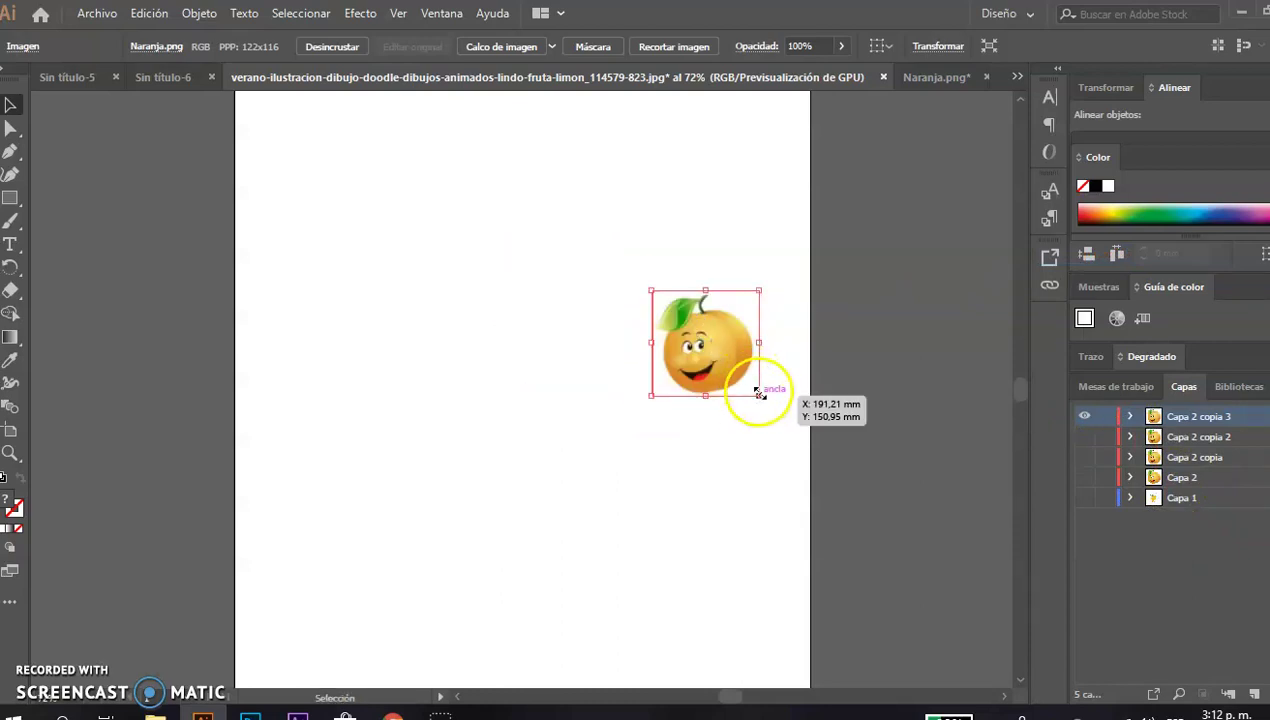
pyautogui.moveTo(760, 397); pyautogui.dragTo(733, 389)
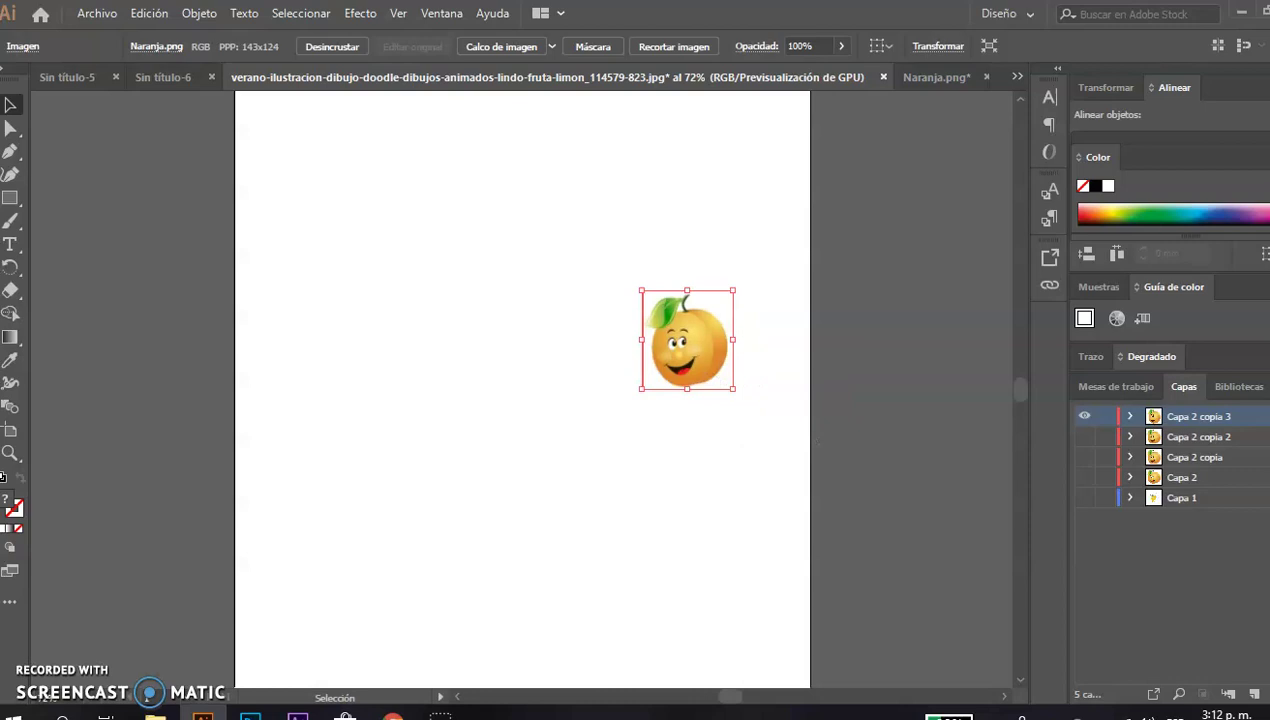
# Duplicate layer Capa 2 copia 3, and place the new, smaller orange above and to the right, against the page's right edge
pyautogui.rightClick(1213, 405)
pyautogui.click(1060, 251)
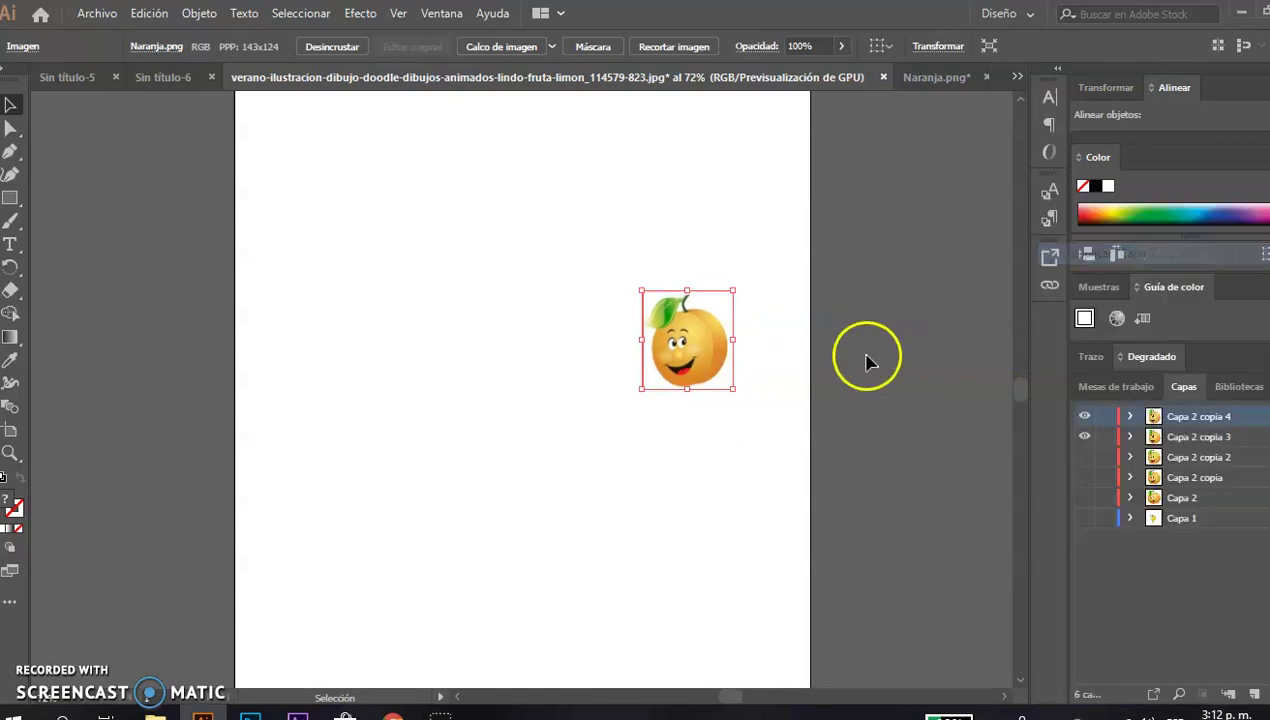
pyautogui.moveTo(690, 345); pyautogui.dragTo(778, 230)
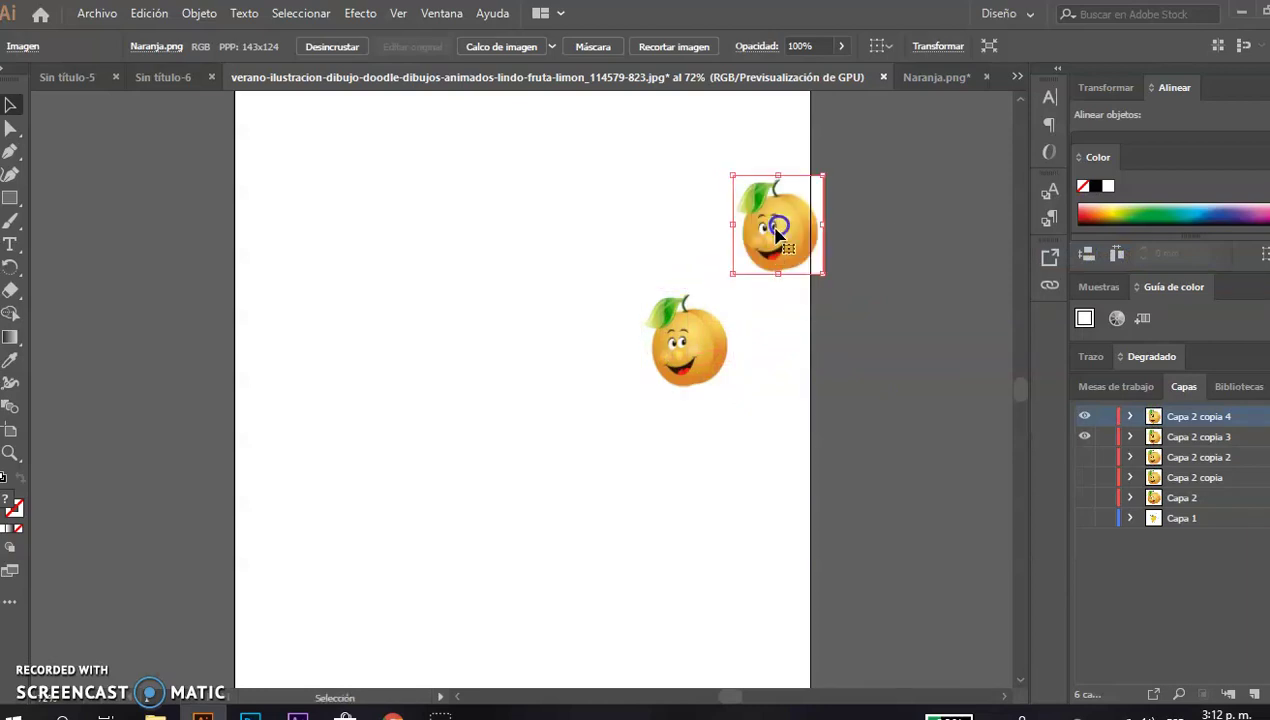
pyautogui.moveTo(736, 272); pyautogui.dragTo(747, 258)
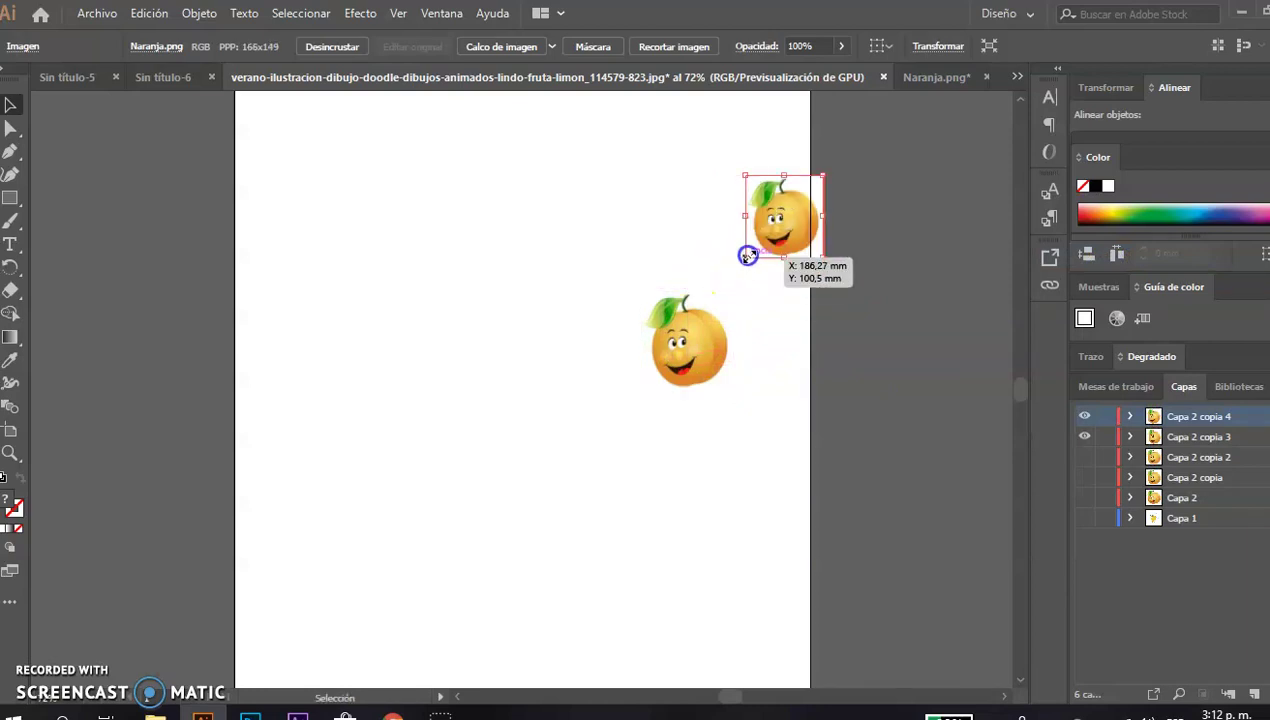
pyautogui.moveTo(777, 216)
pyautogui.mouseDown()
pyautogui.moveTo(760, 218)
pyautogui.moveTo(765, 228)
pyautogui.mouseUp()
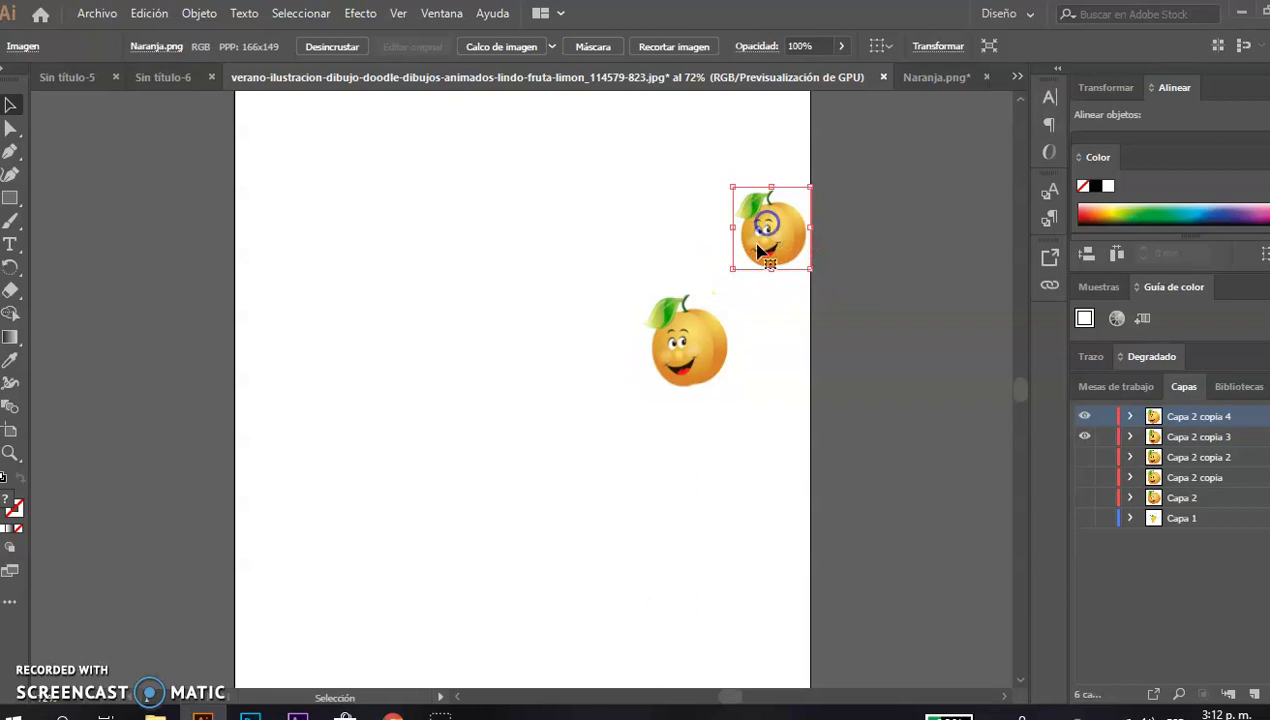
# Make the hidden layers Capa 2 copia 2, Capa 2 copia, Capa 2 and Capa 1 visible again
pyautogui.click(1084, 457)
pyautogui.click(1085, 478)
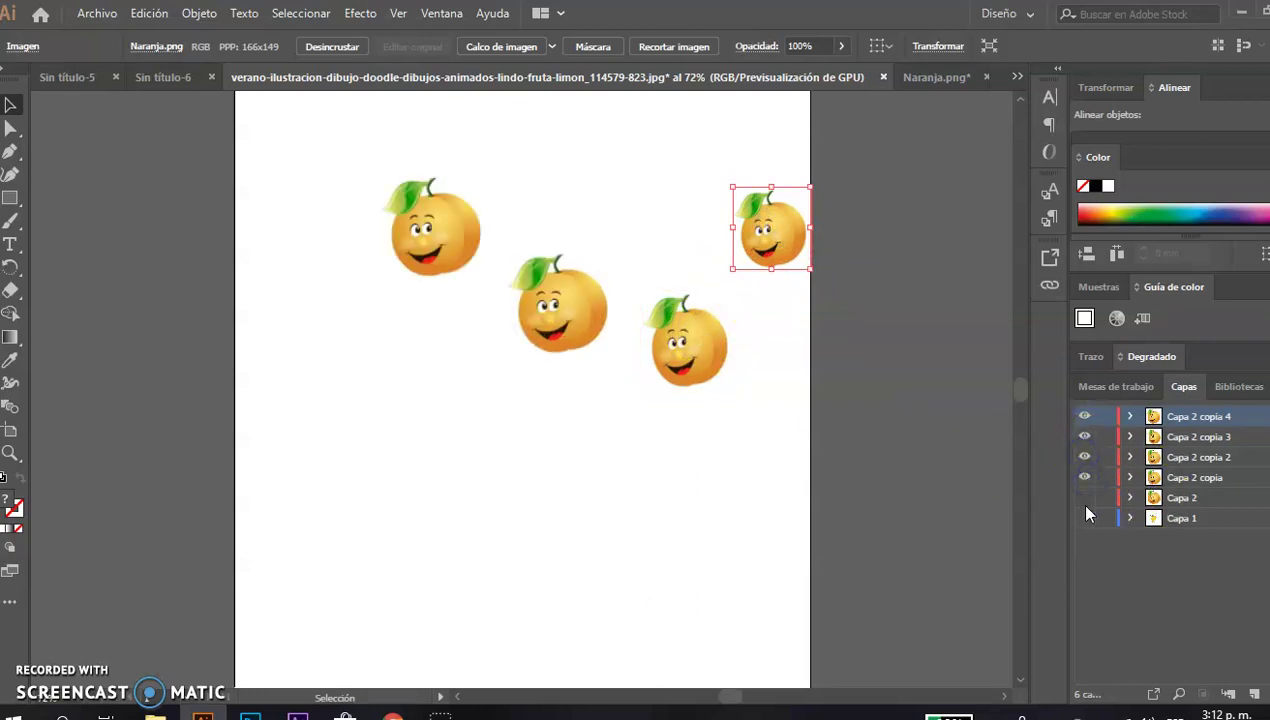
pyautogui.click(1084, 498)
pyautogui.click(1086, 517)
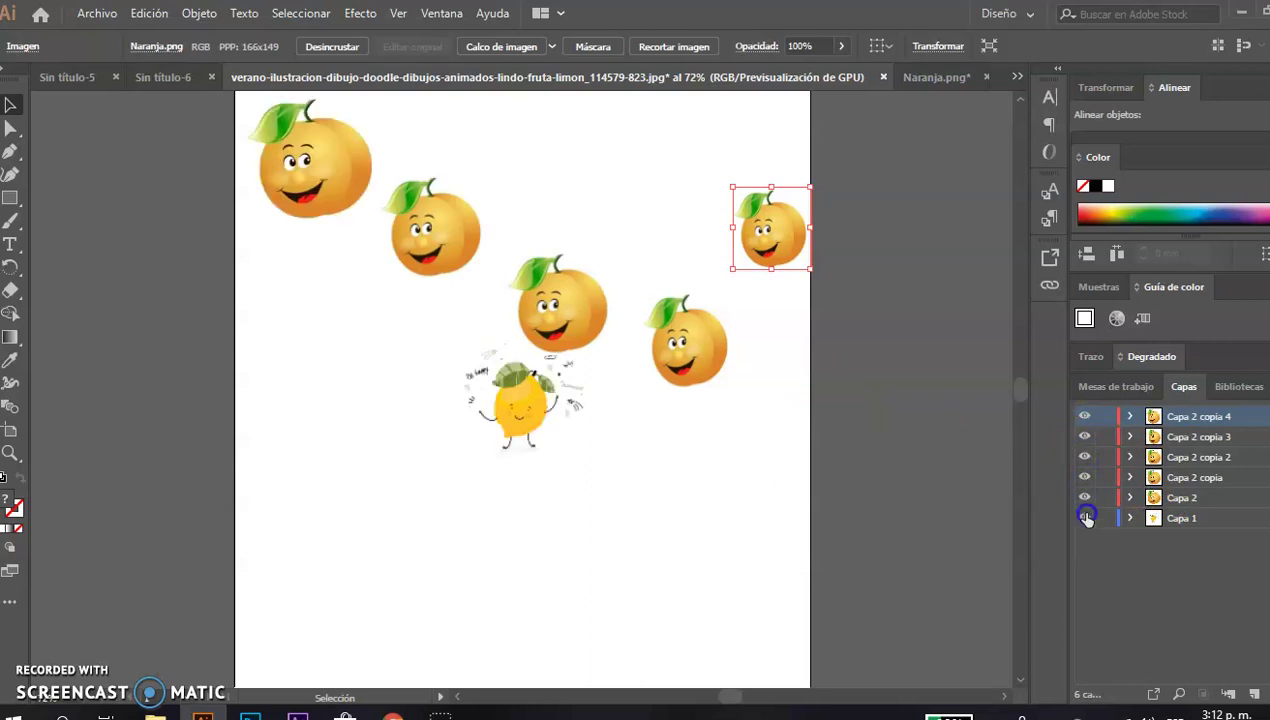
# Move the lemon slightly down the page, and select the large orange on layer Capa 2
pyautogui.moveTo(543, 419); pyautogui.dragTo(545, 445)
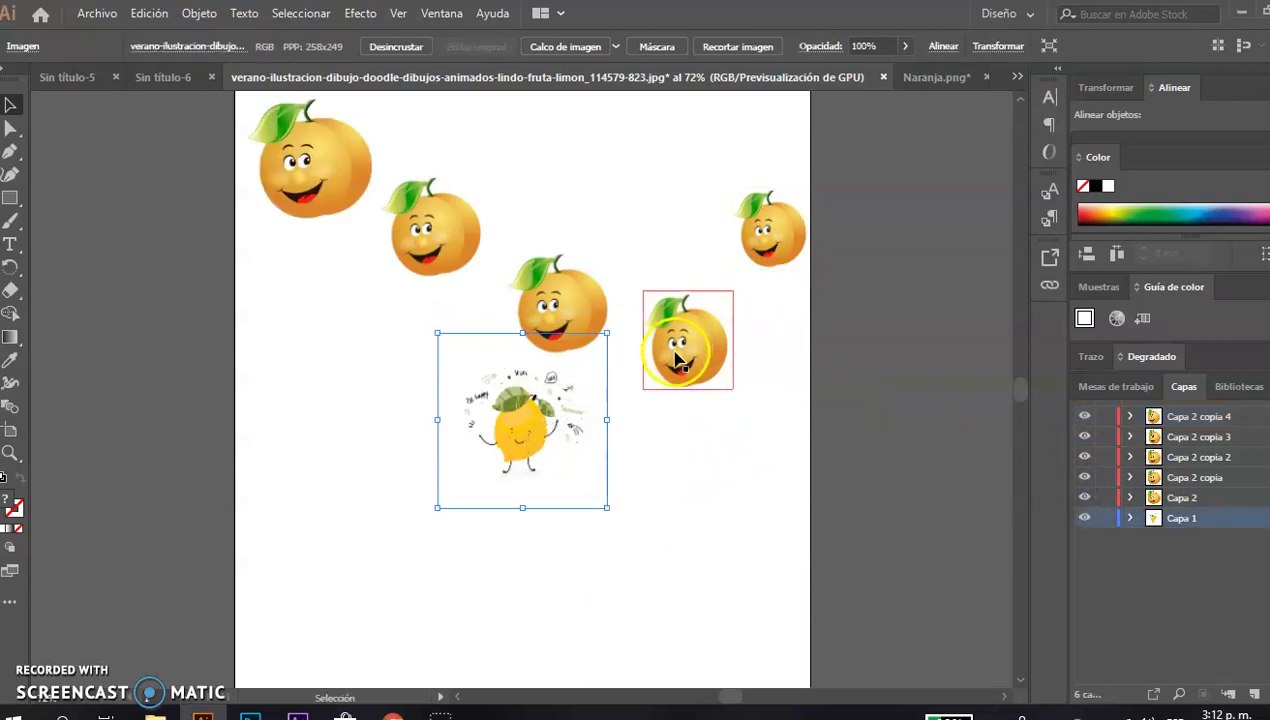
pyautogui.click(315, 165)
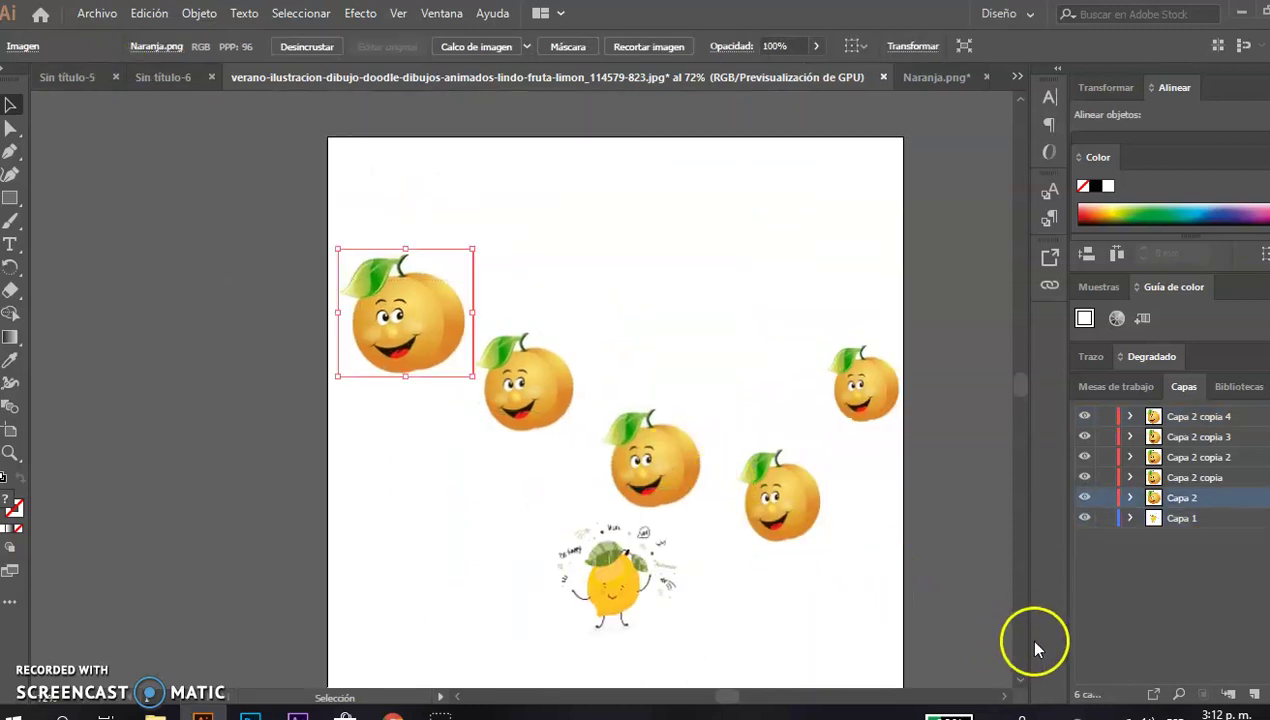
pyautogui.scroll(-3, 1018, 683)
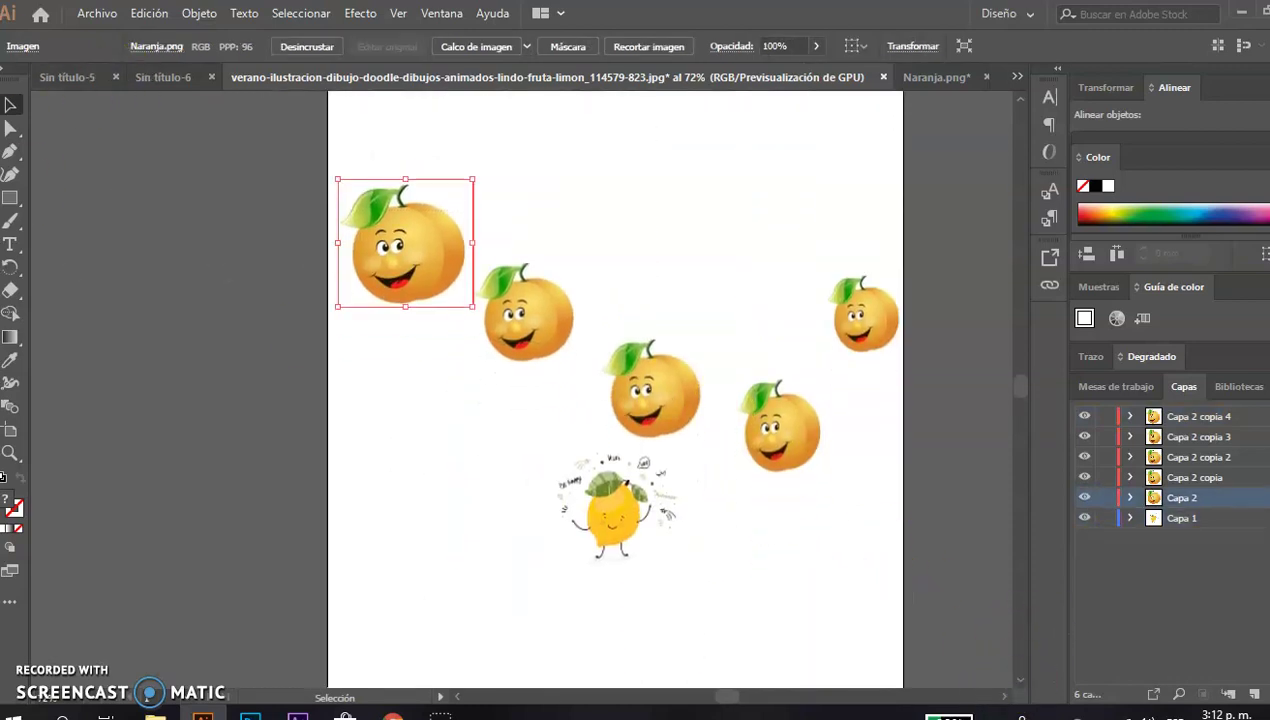
pyautogui.moveTo(733, 695); pyautogui.dragTo(737, 697)
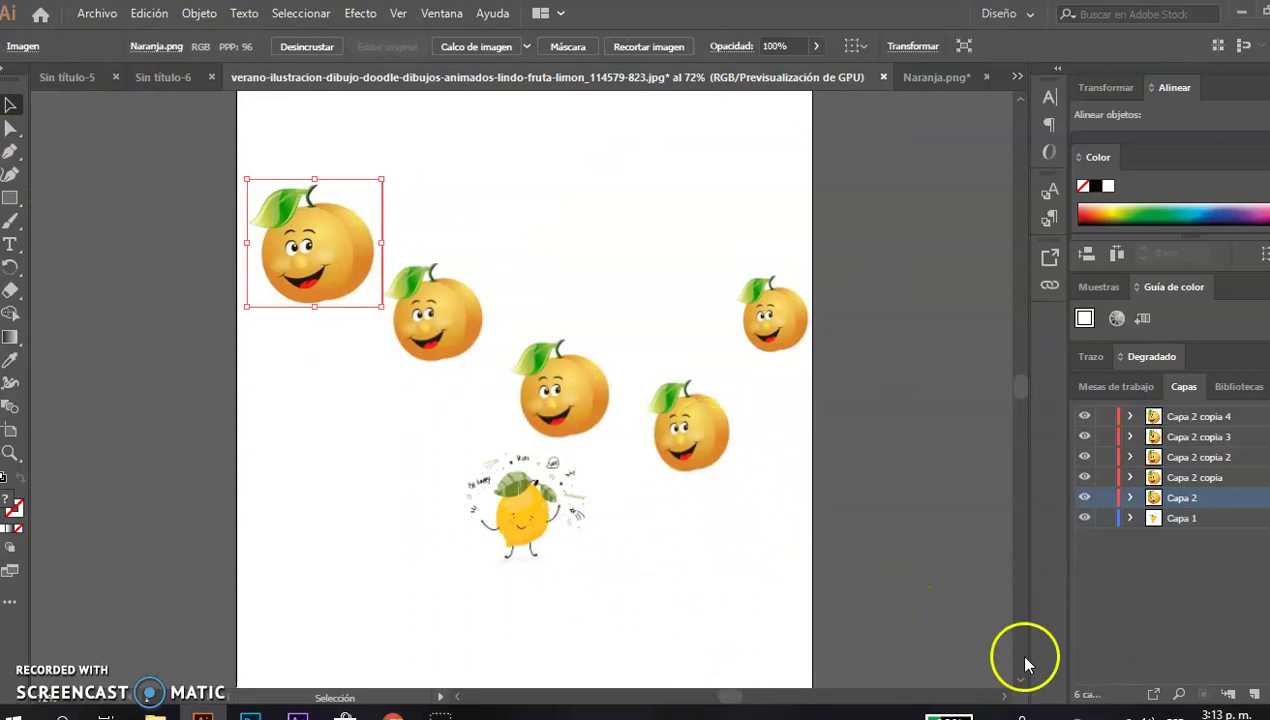
# Add a new layer at the top of the layer stack, and hide all the orange layers and the lemon layer
pyautogui.click(1253, 694)
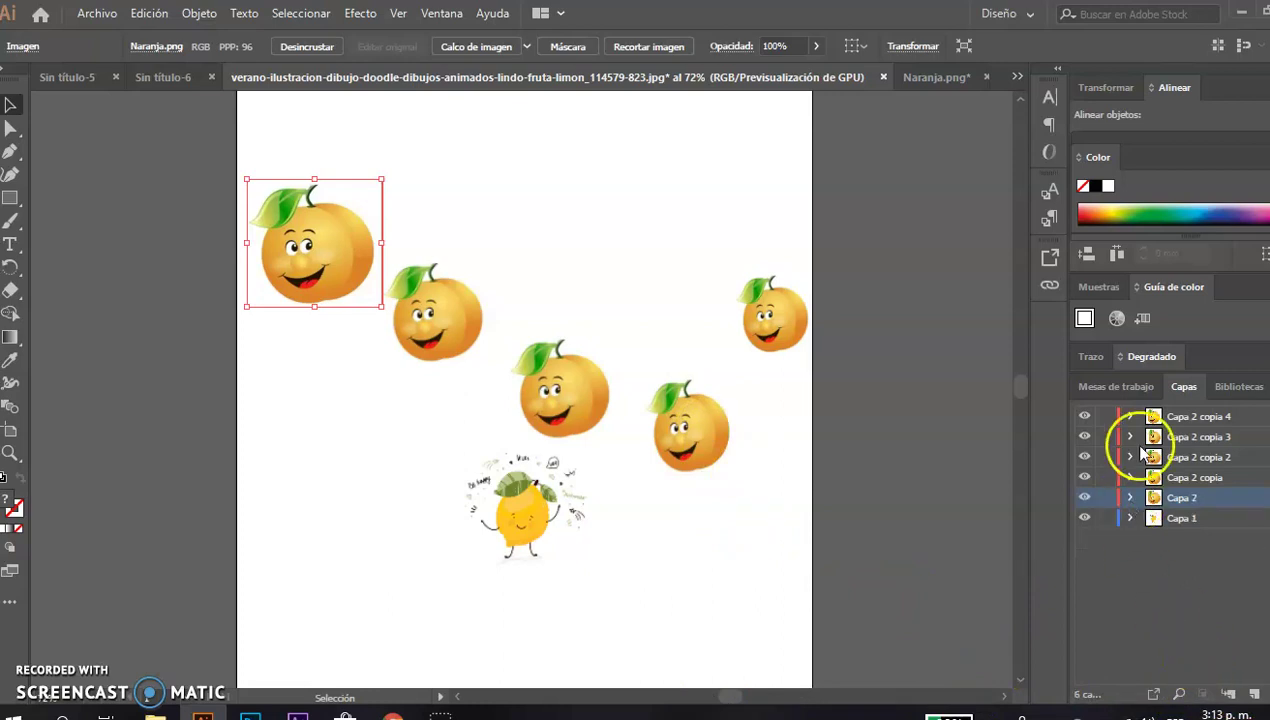
pyautogui.moveTo(1122, 498); pyautogui.dragTo(1172, 418)
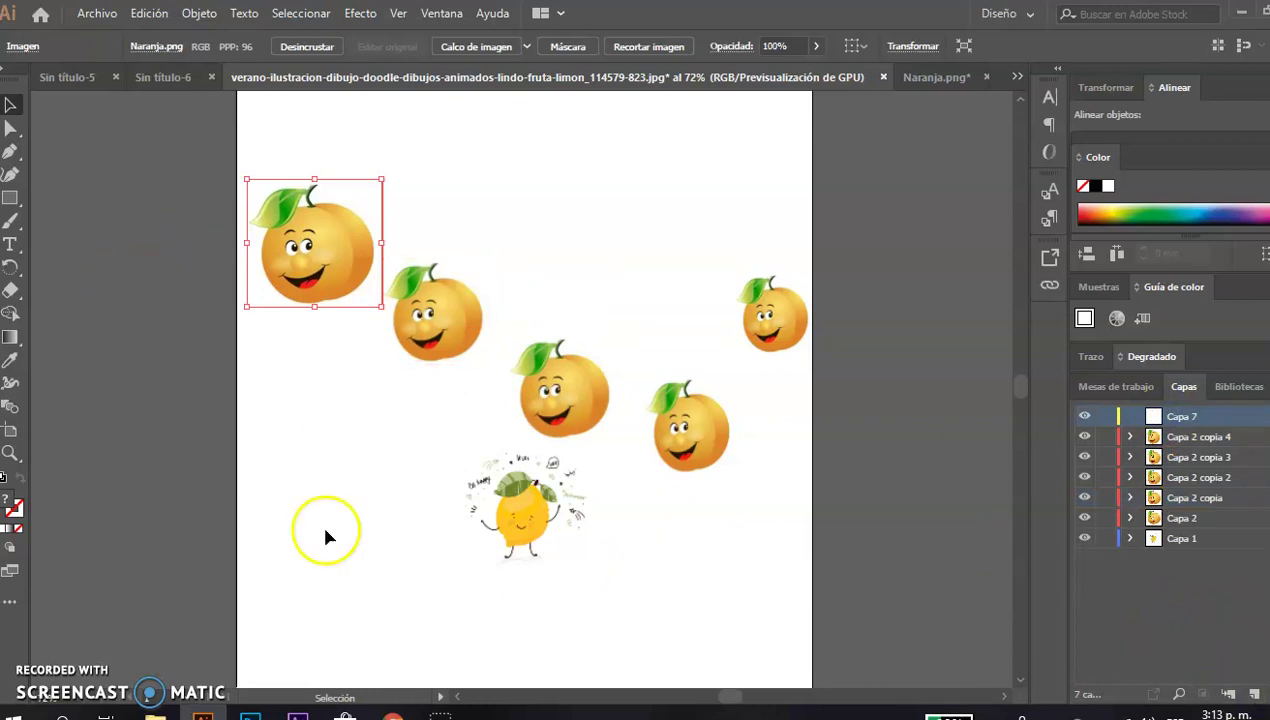
pyautogui.click(1084, 436)
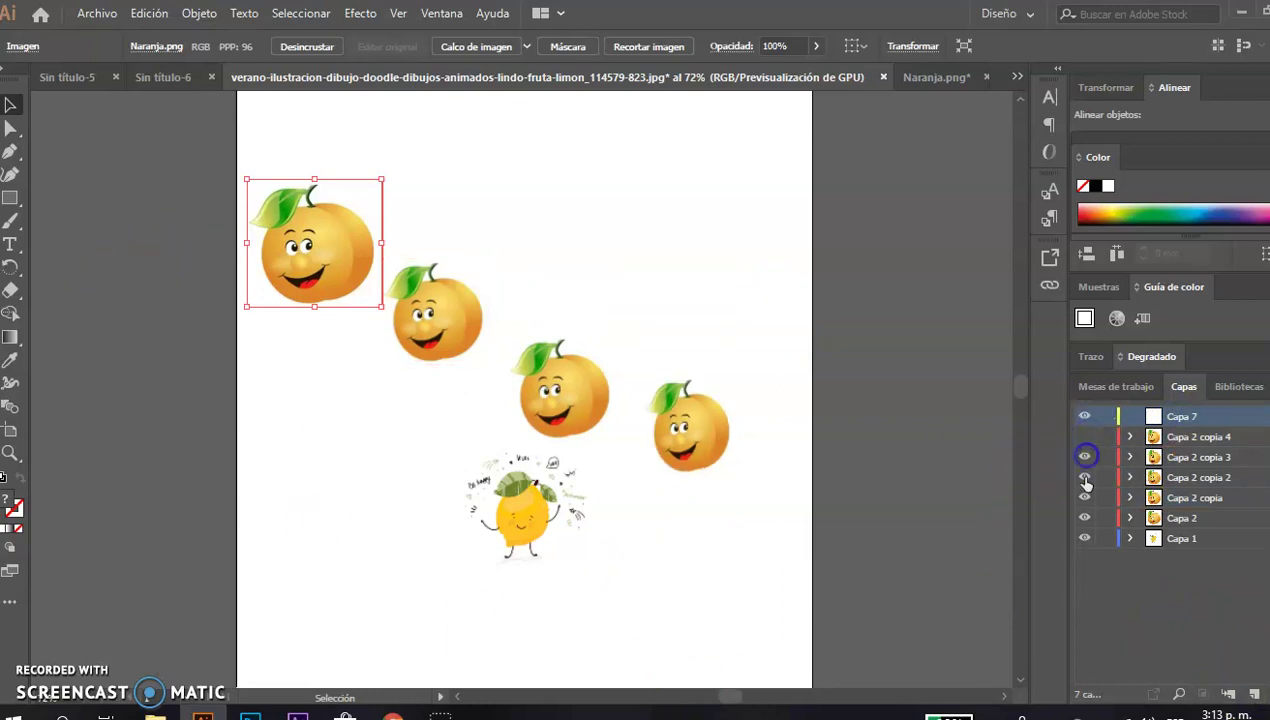
pyautogui.click(1085, 478)
pyautogui.click(1085, 458)
pyautogui.click(1084, 497)
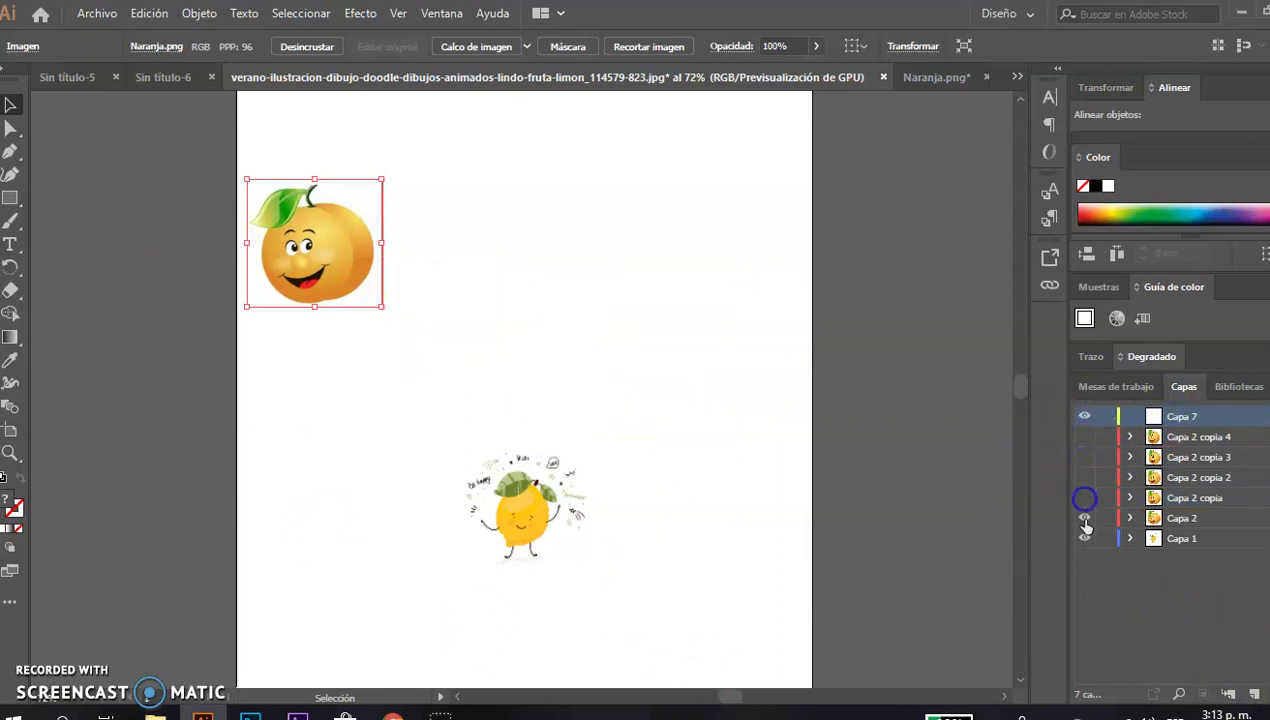
pyautogui.click(1084, 518)
pyautogui.click(1084, 538)
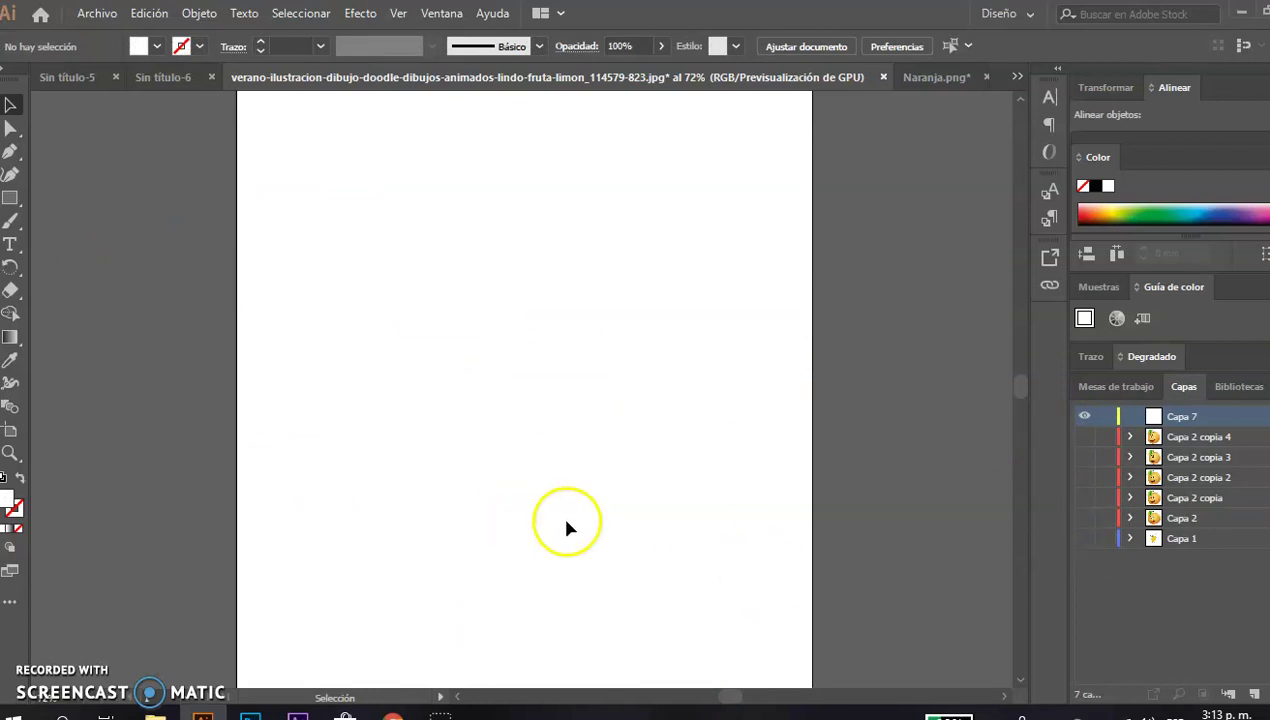
# Open the Pera image from Álbum de cámara, copy the green apple, and return to the lemon document
pyautogui.click(97, 13)
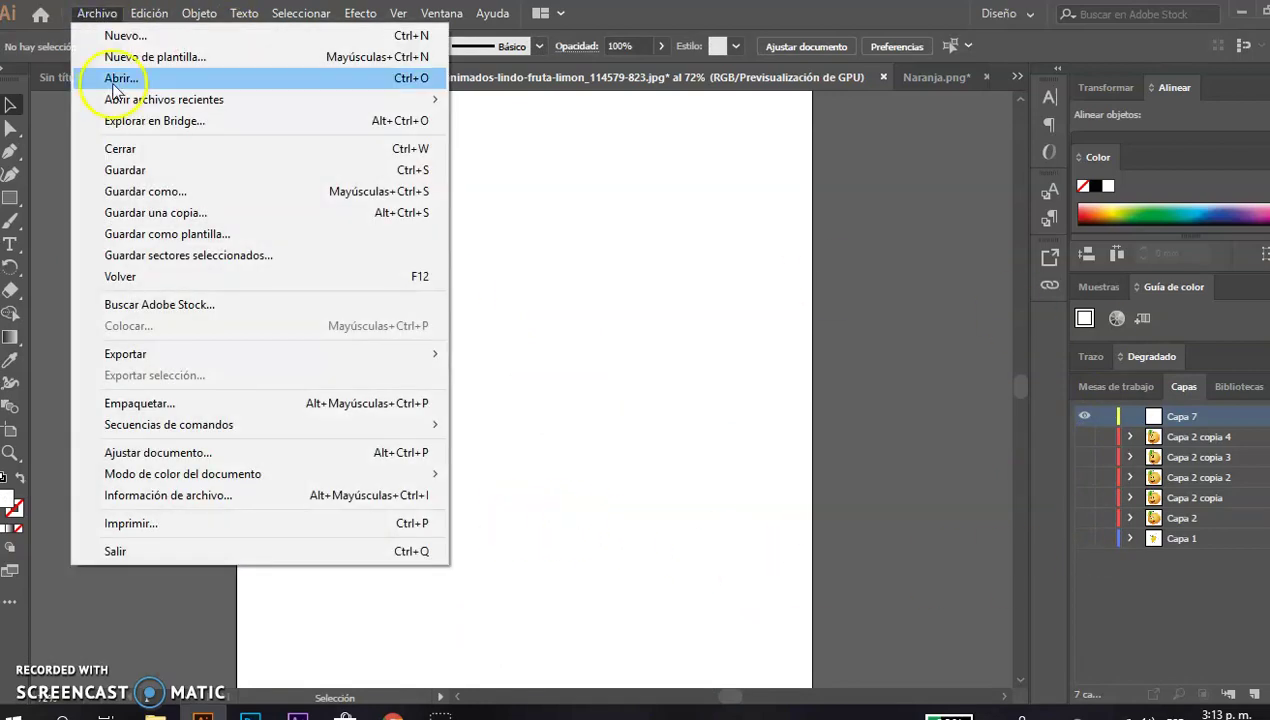
pyautogui.click(113, 80)
pyautogui.moveTo(540, 176); pyautogui.dragTo(528, 367)
pyautogui.scroll(2, 528, 367)
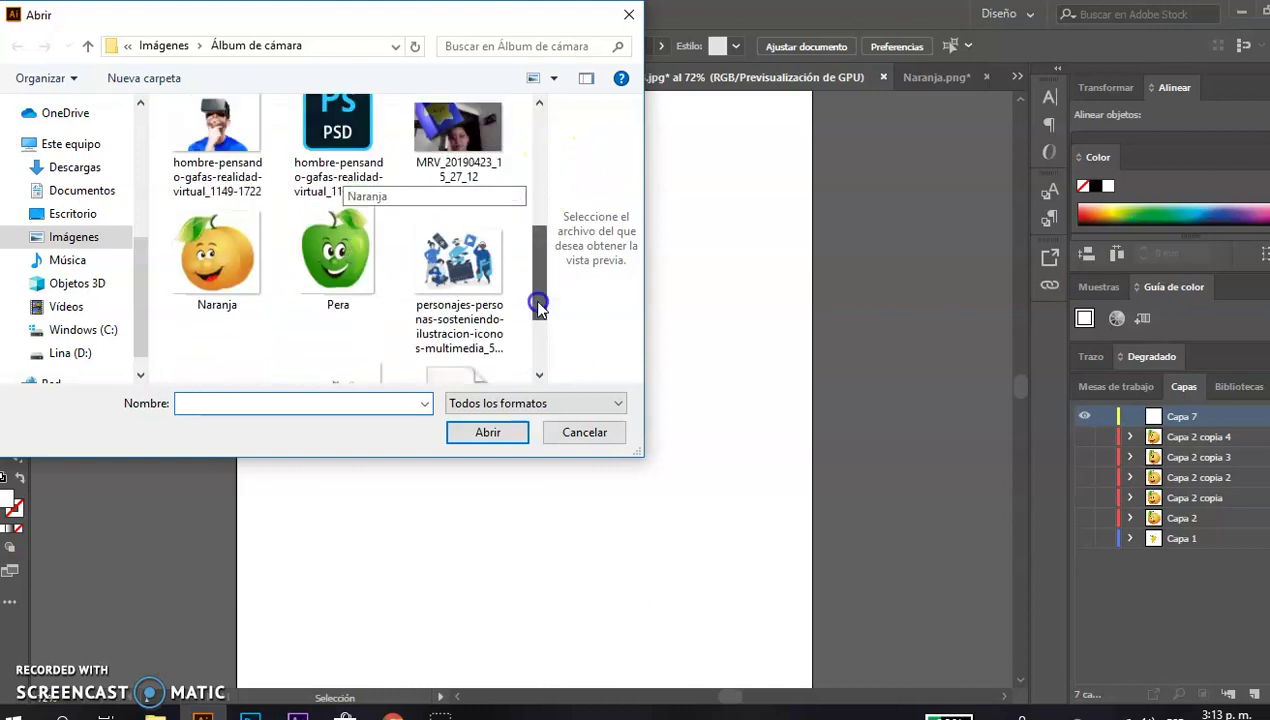
pyautogui.click(349, 248)
pyautogui.click(484, 432)
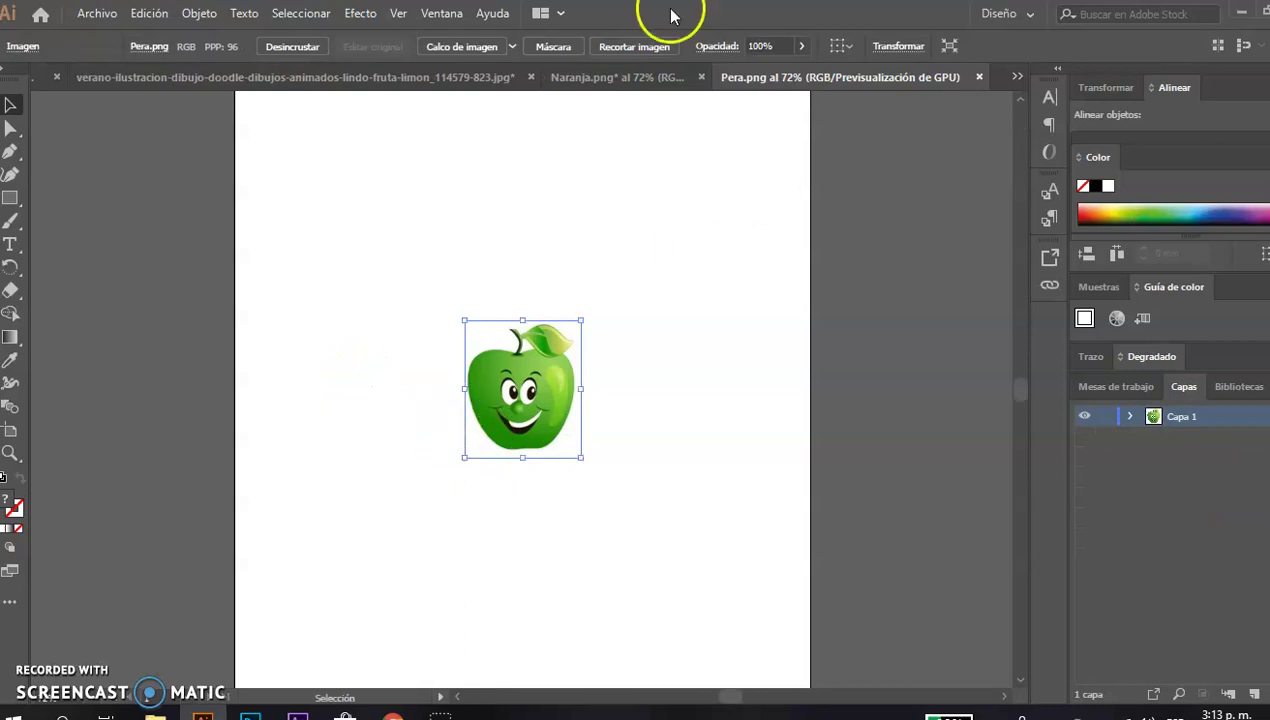
pyautogui.click(322, 79)
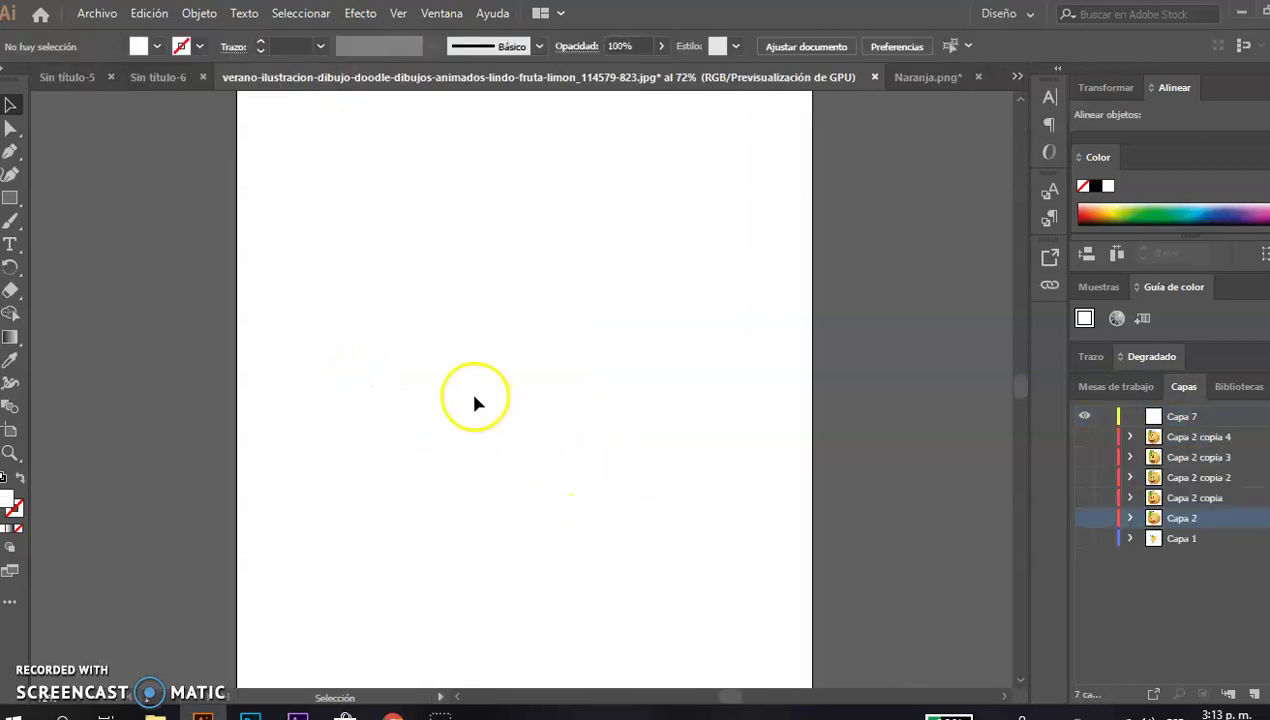
pyautogui.hotkey('ctrl', 'v')
pyautogui.click(706, 388)
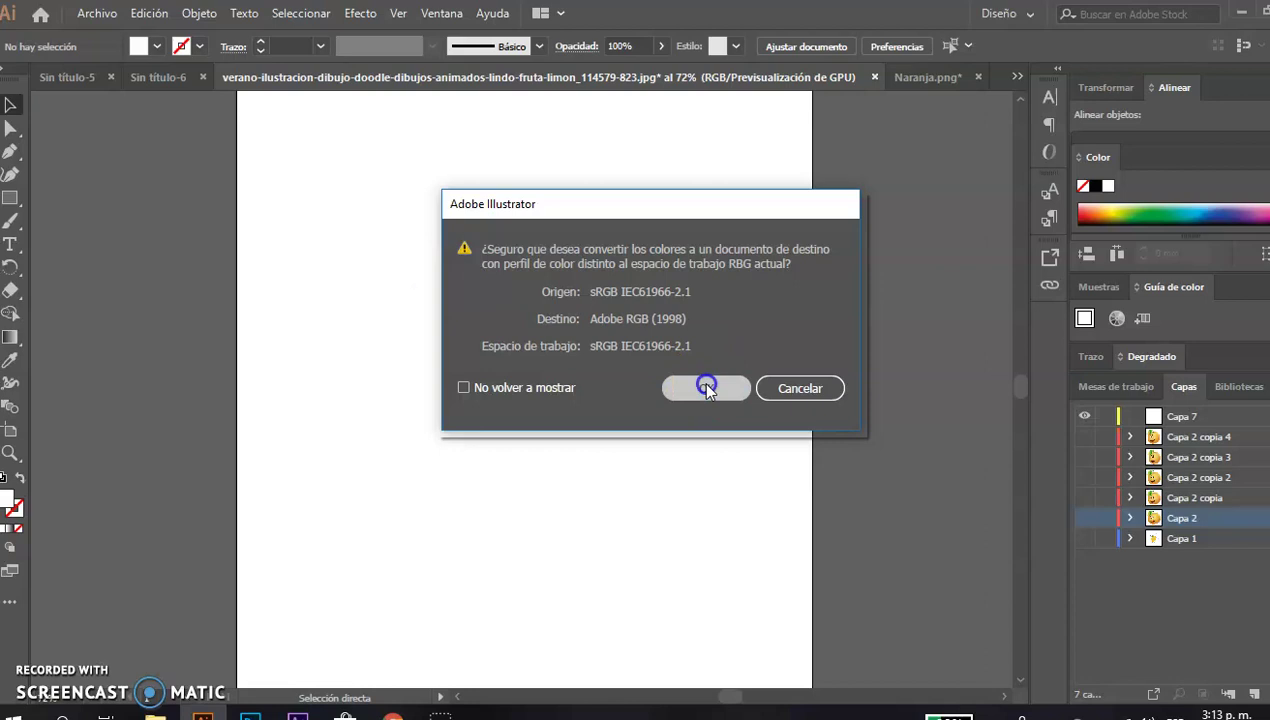
pyautogui.click(757, 386)
pyautogui.moveTo(530, 395); pyautogui.dragTo(303, 598)
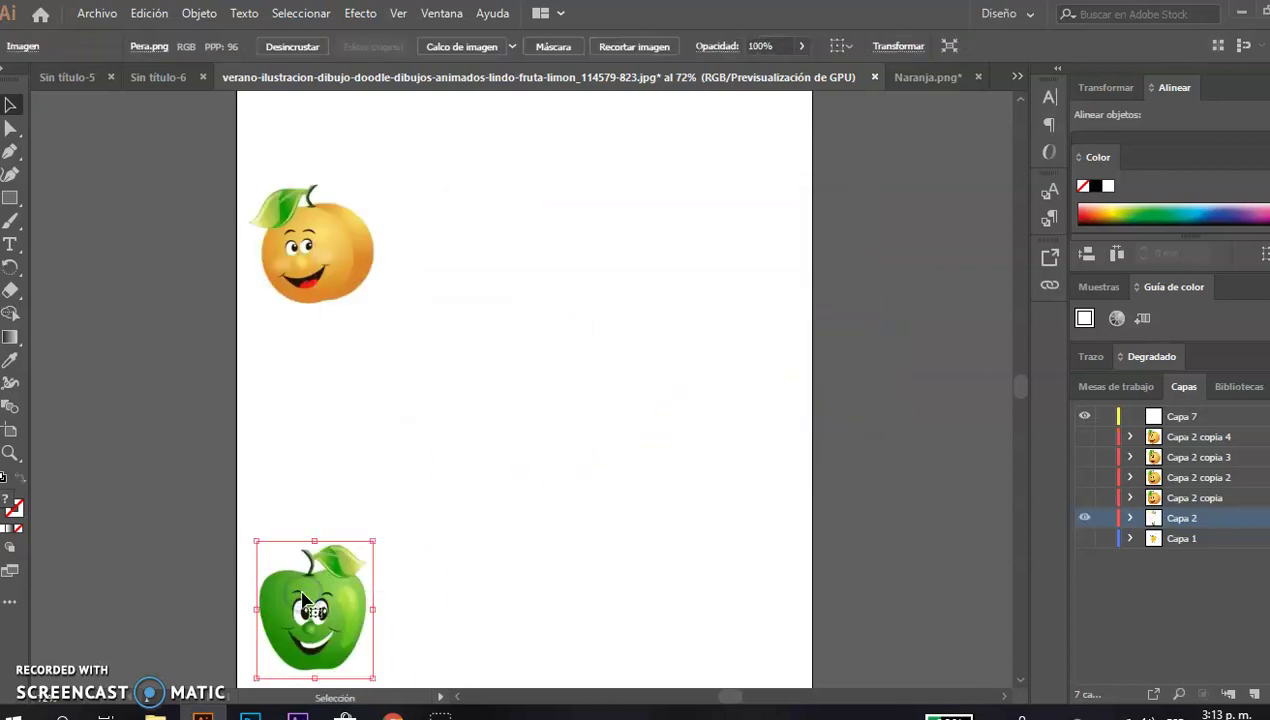
pyautogui.hotkey('ctrl', 'z')
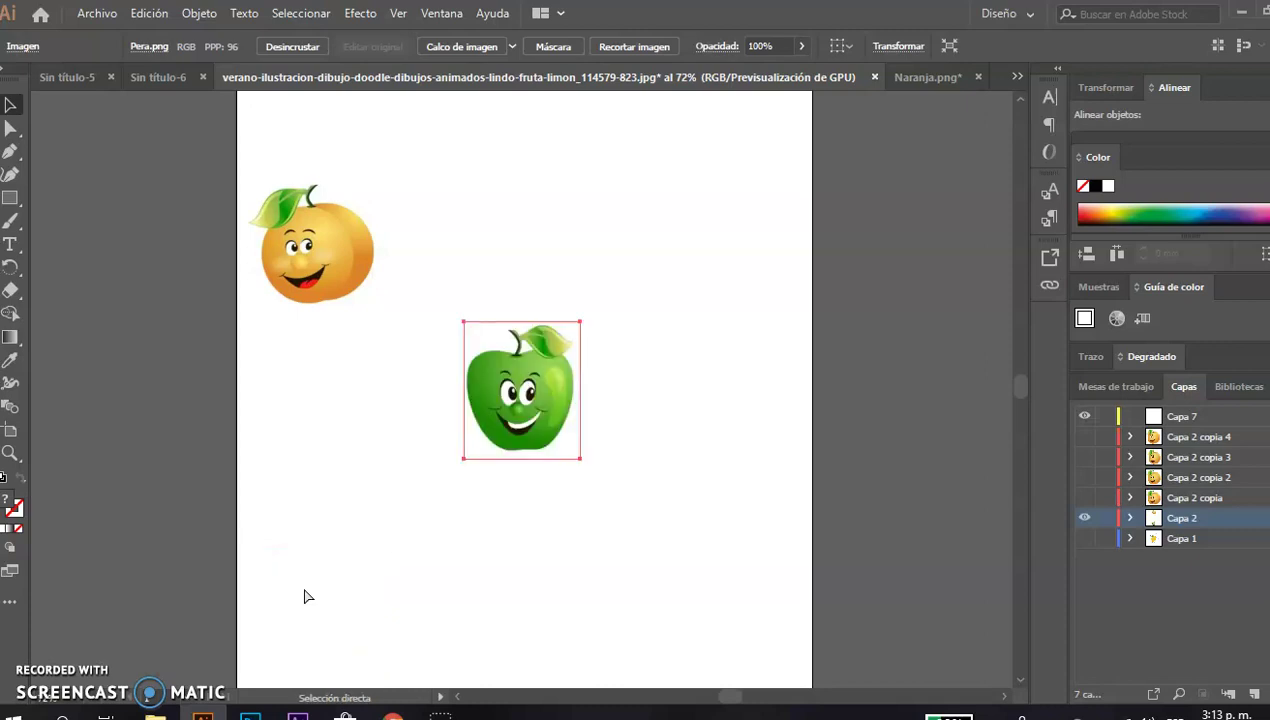
pyautogui.hotkey('ctrl', 'z')
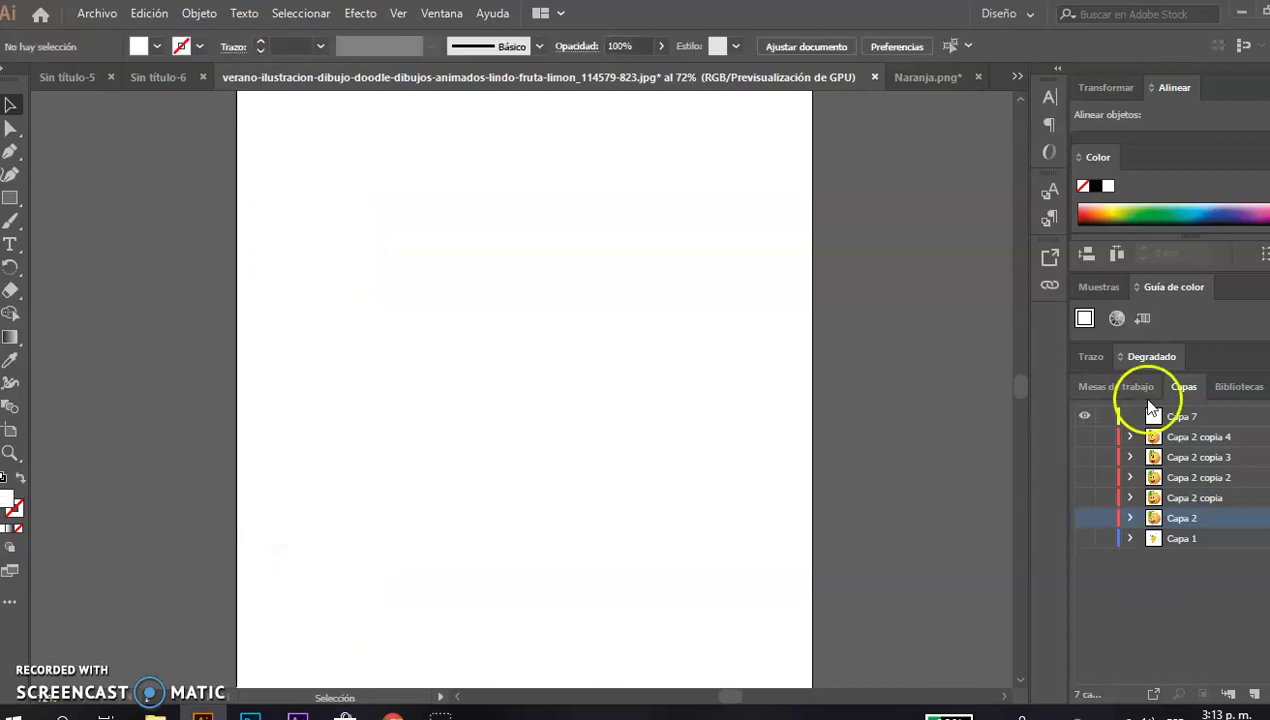
# Paste the green apple onto layer Capa 7, accepting the colour conversion, and place it slightly smaller in the page's lower-left corner
pyautogui.click(1200, 424)
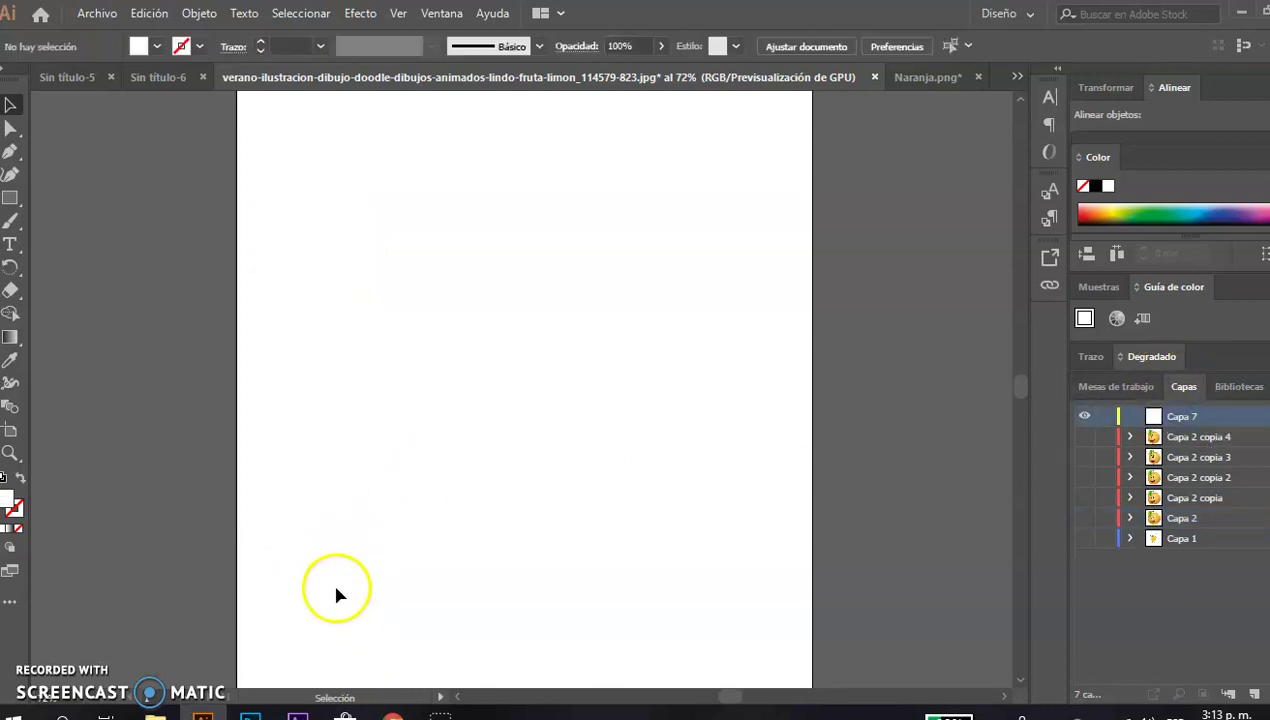
pyautogui.hotkey('ctrl', 'v')
pyautogui.click(726, 388)
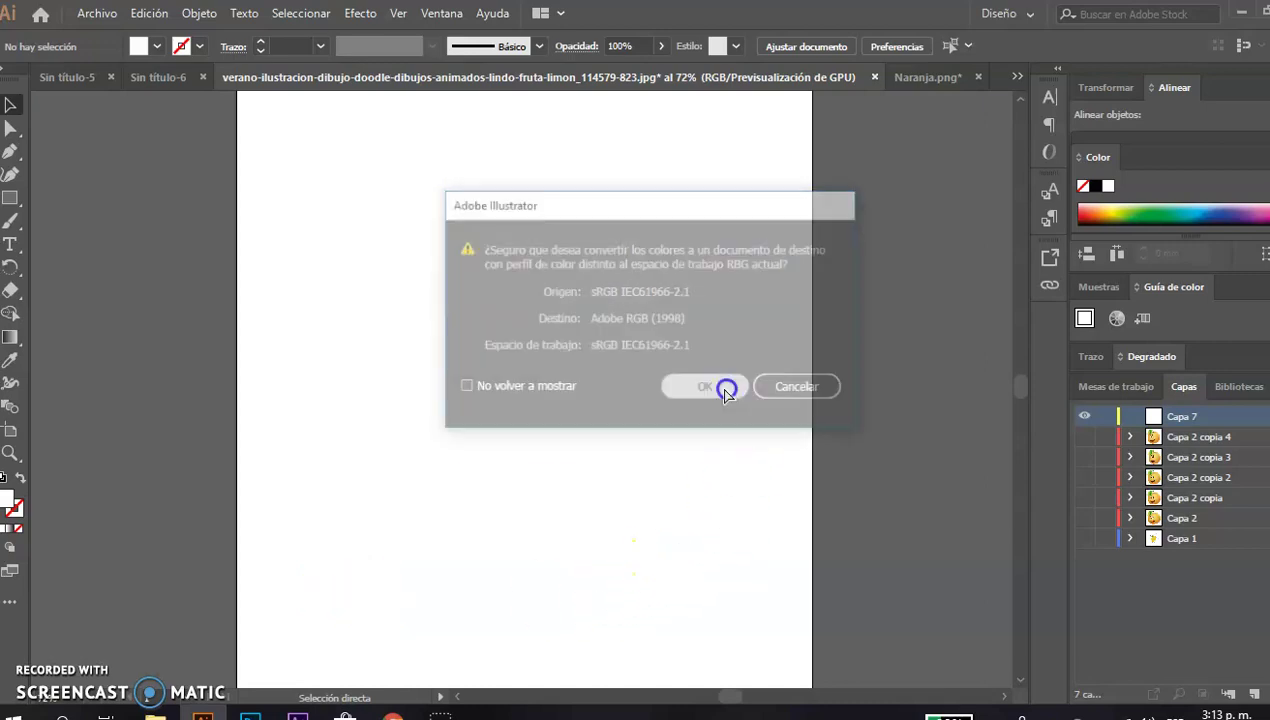
pyautogui.moveTo(526, 395); pyautogui.dragTo(312, 612)
pyautogui.moveTo(364, 547); pyautogui.dragTo(354, 573)
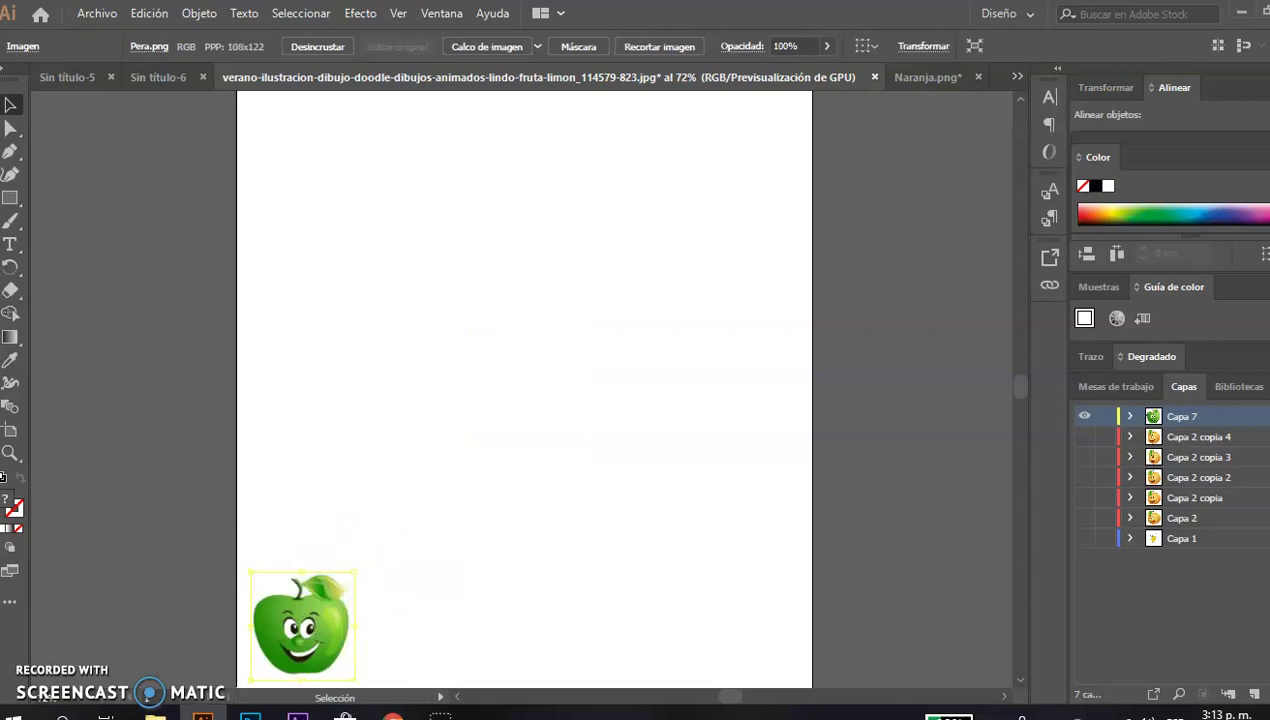
# Duplicate layer Capa 7, hide the source layer, and place the new apple further right and higher at a smaller size
pyautogui.click(463, 577)
pyautogui.click(1263, 386)
pyautogui.click(1145, 253)
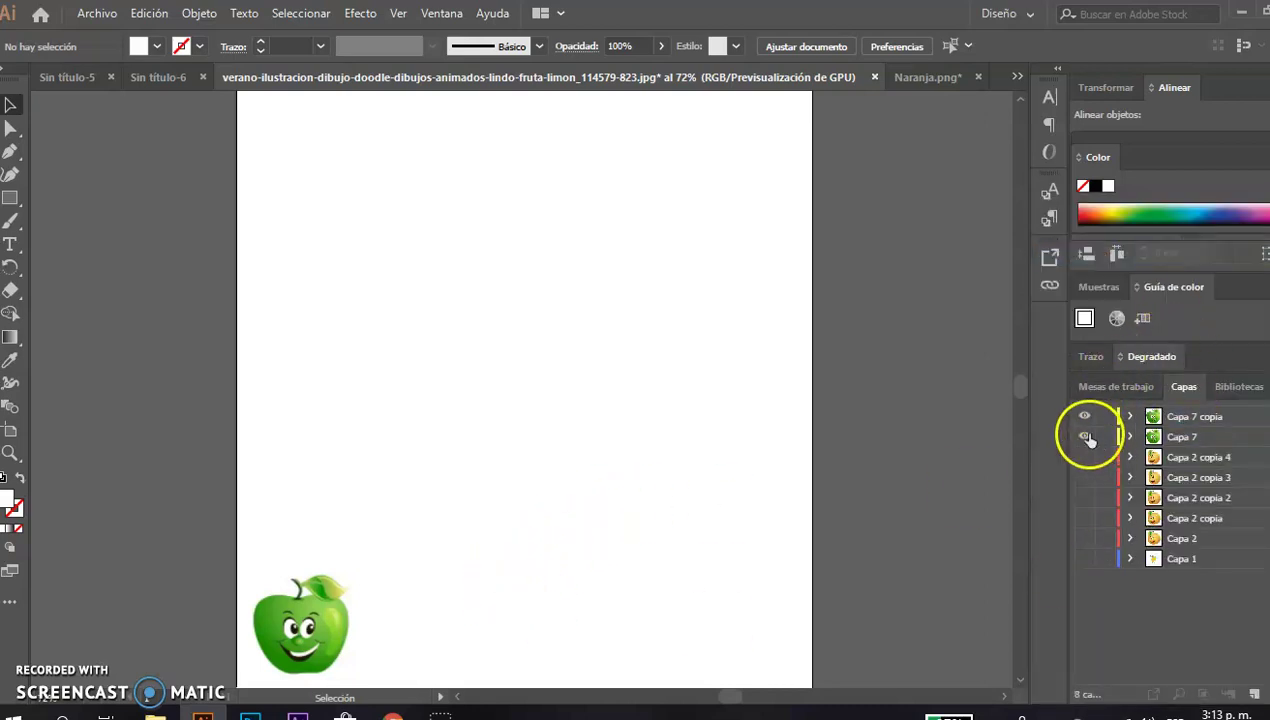
pyautogui.moveTo(288, 636); pyautogui.dragTo(416, 566)
pyautogui.moveTo(478, 507); pyautogui.dragTo(460, 533)
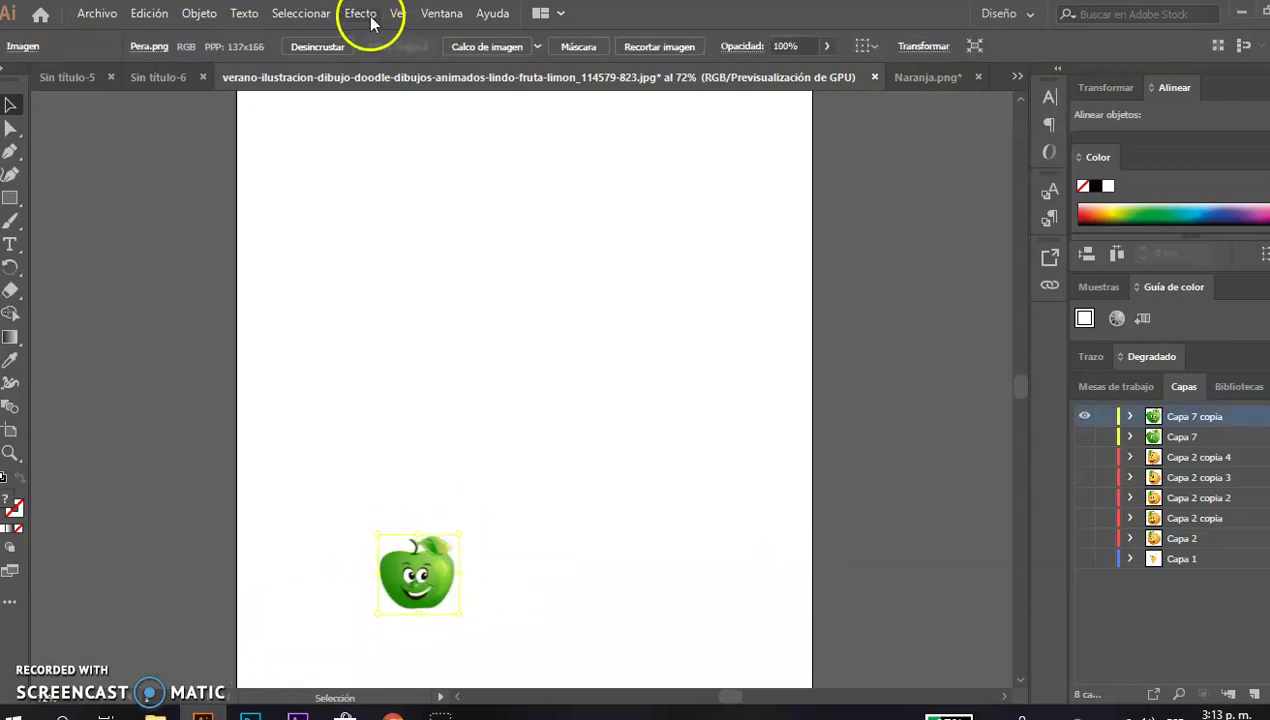
# Try the Cristalizar effect with a cell size of 37 on the second apple, and undo it
pyautogui.click(362, 14)
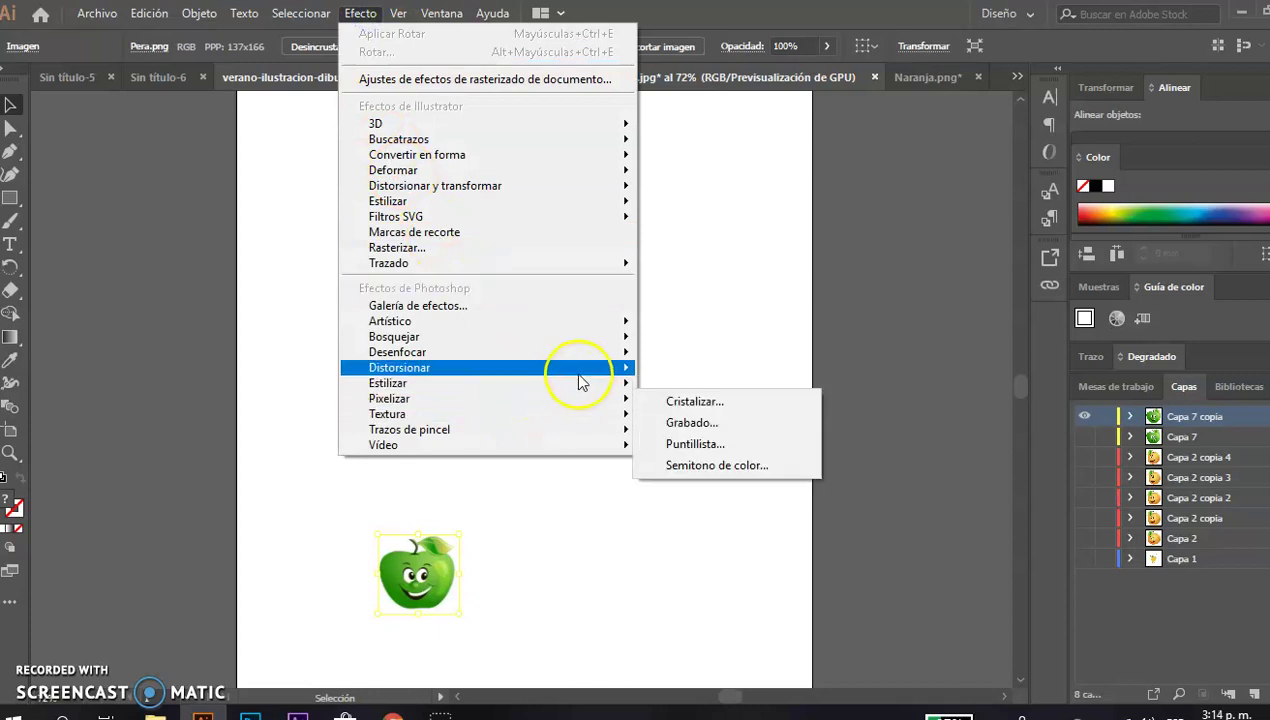
pyautogui.moveTo(601, 400)
pyautogui.click(694, 401)
pyautogui.moveTo(490, 449); pyautogui.dragTo(483, 455)
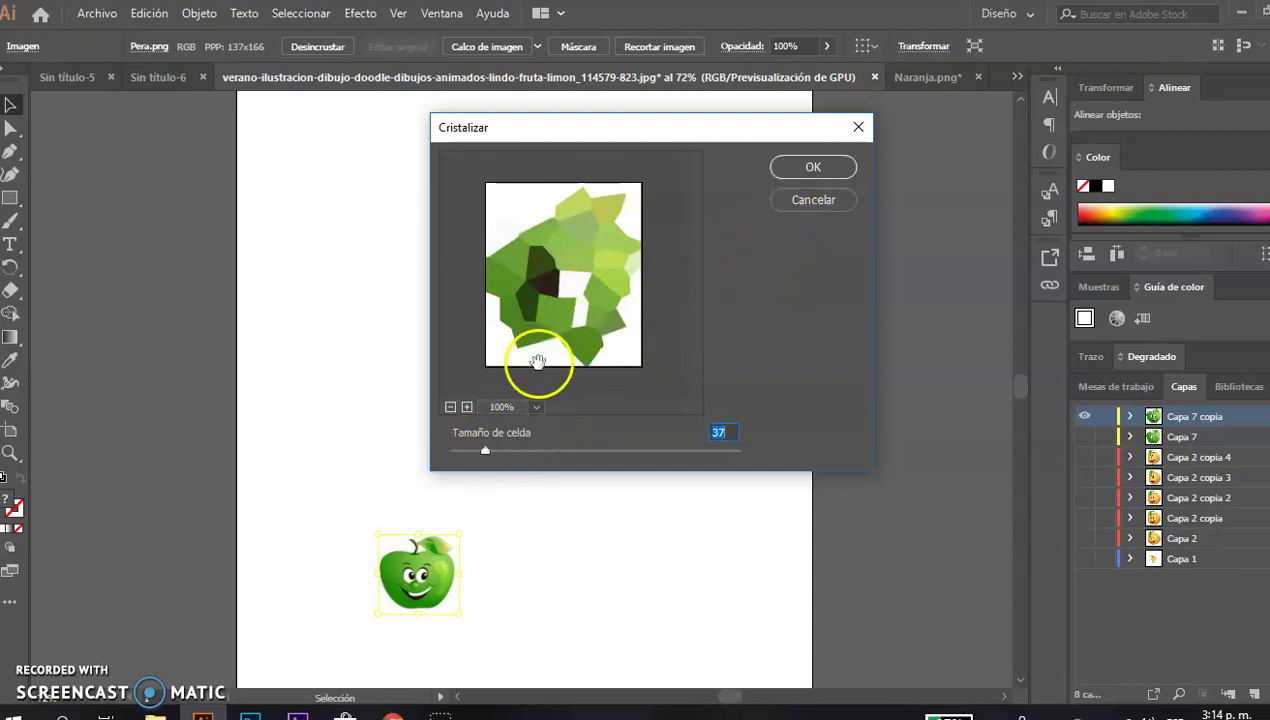
pyautogui.click(795, 170)
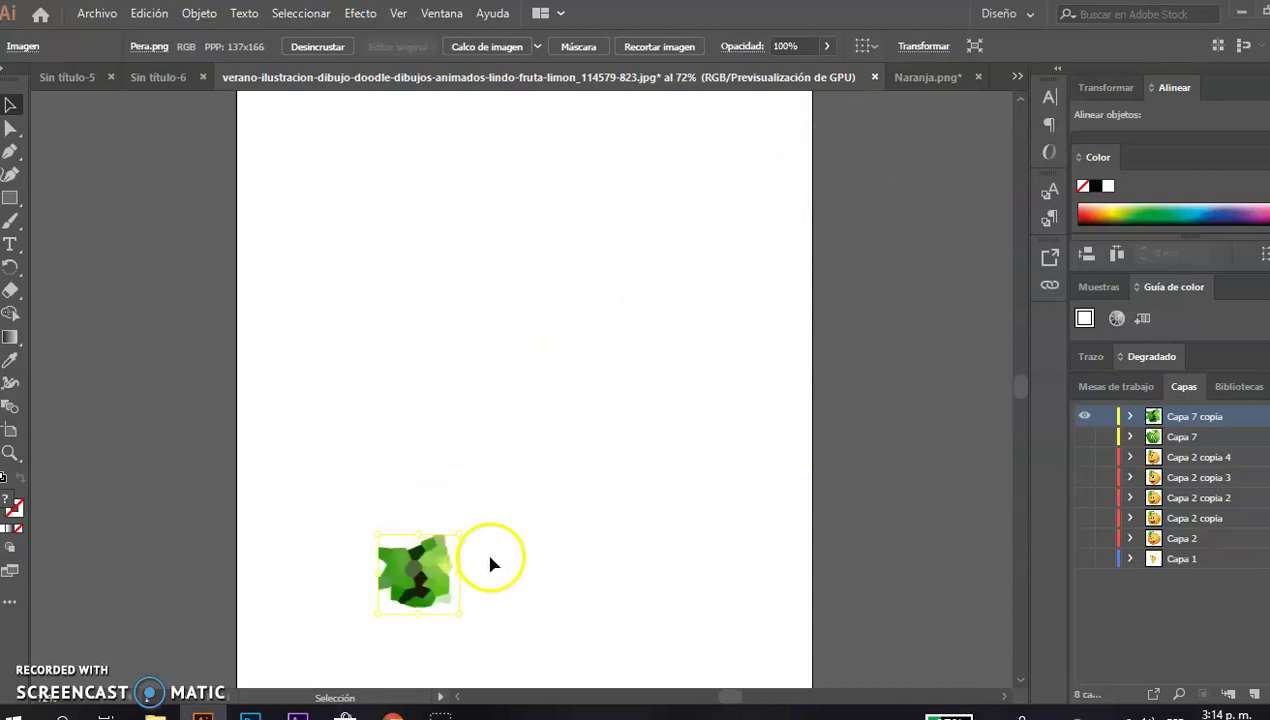
pyautogui.hotkey('ctrl', 'z')
# Try the Grietas texture effect with a wider crack spacing on the second apple, comparing it with Azulejo de mosaico, and undo it
pyautogui.click(360, 14)
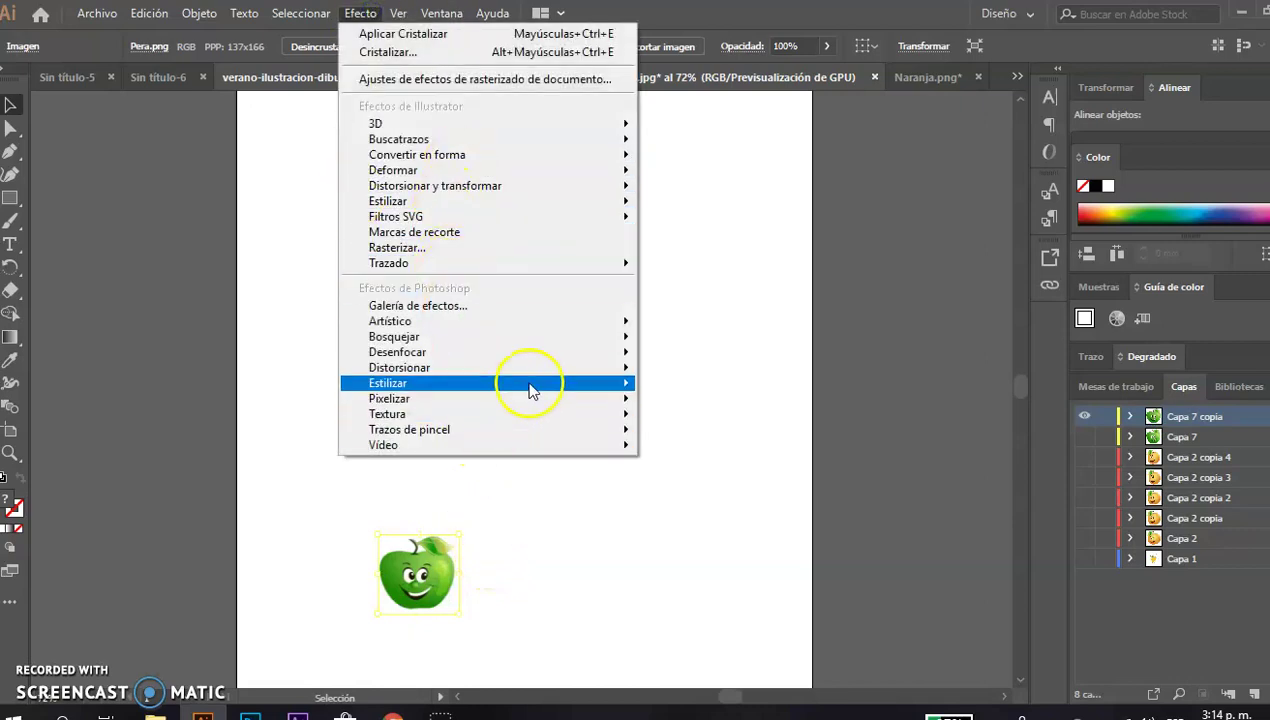
pyautogui.moveTo(621, 415)
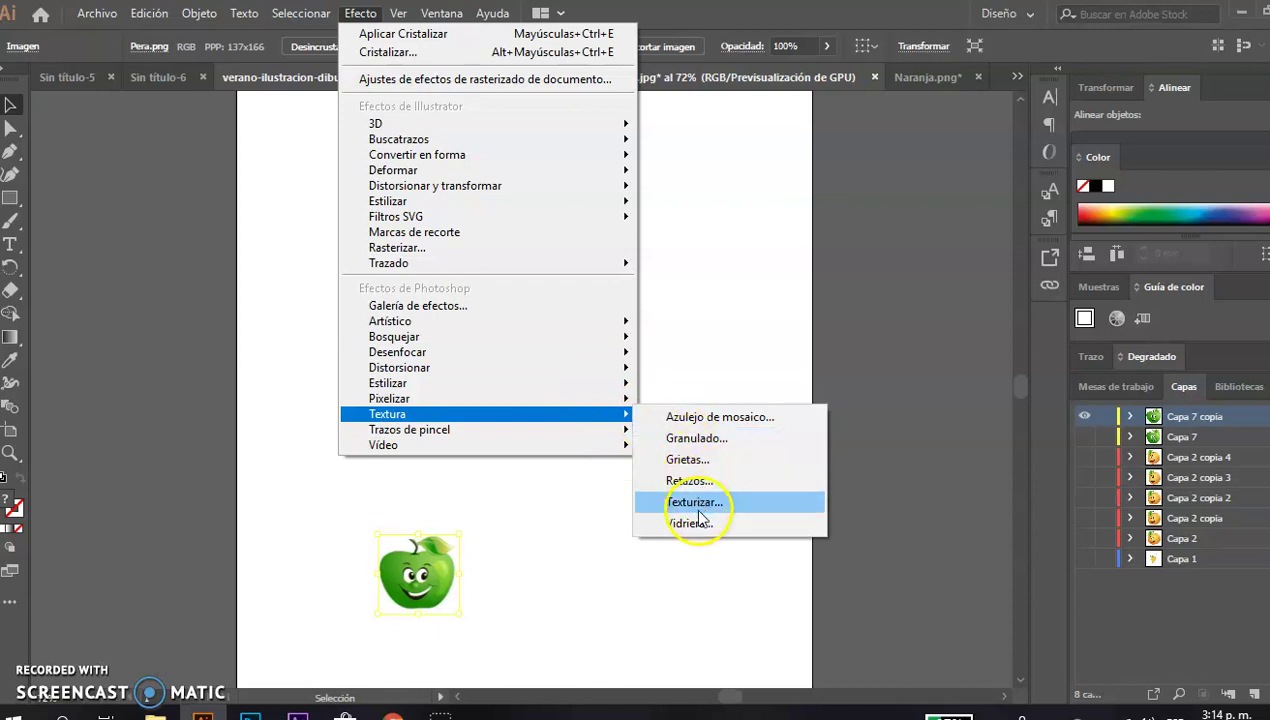
pyautogui.click(699, 459)
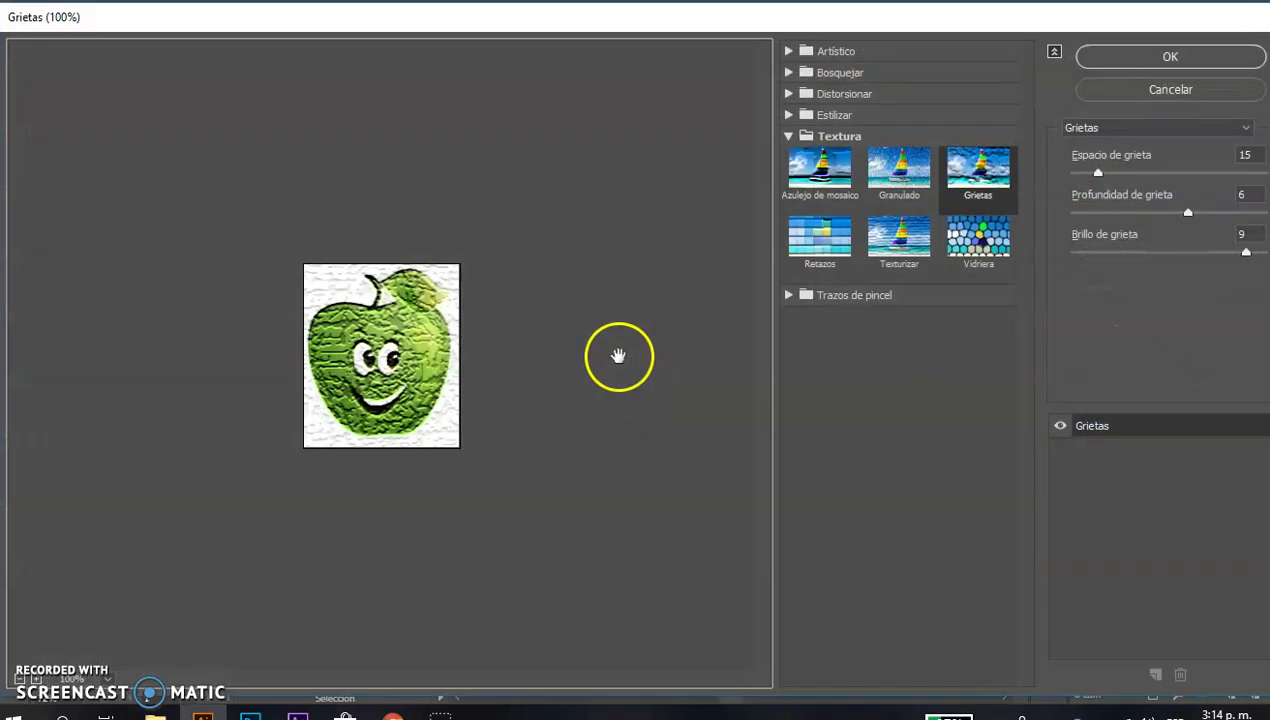
pyautogui.click(886, 165)
pyautogui.click(842, 163)
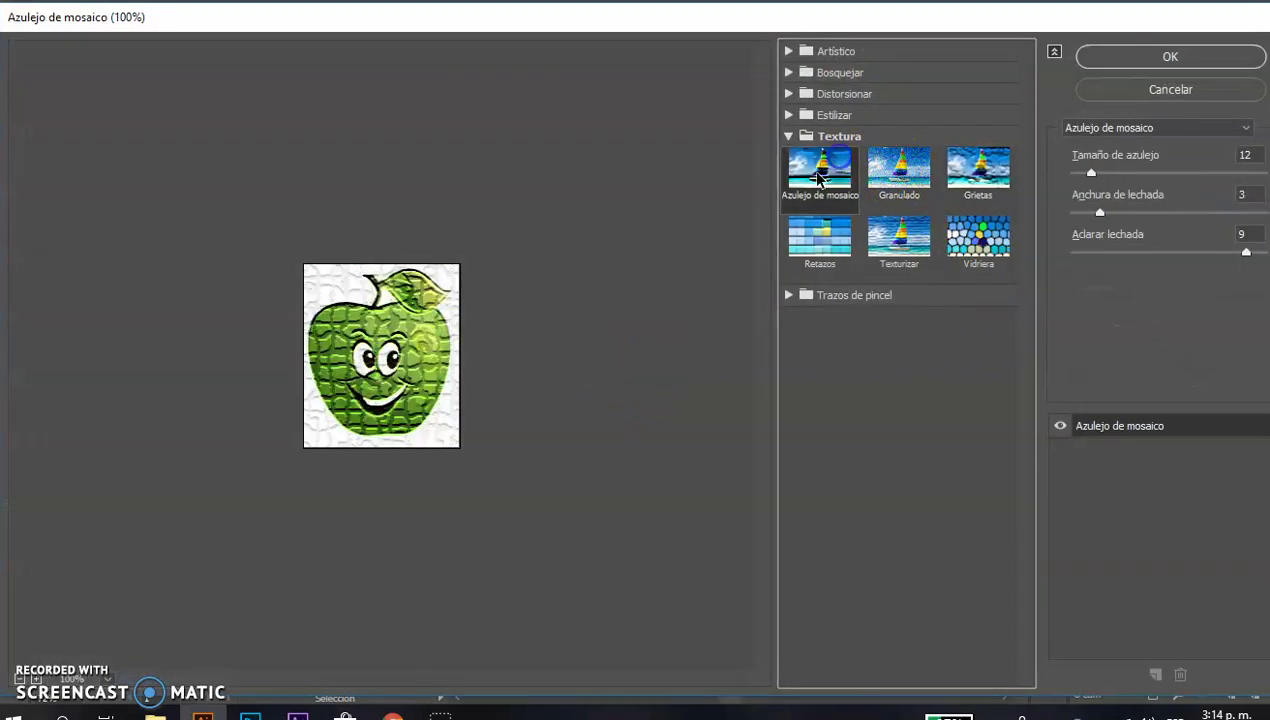
pyautogui.click(960, 165)
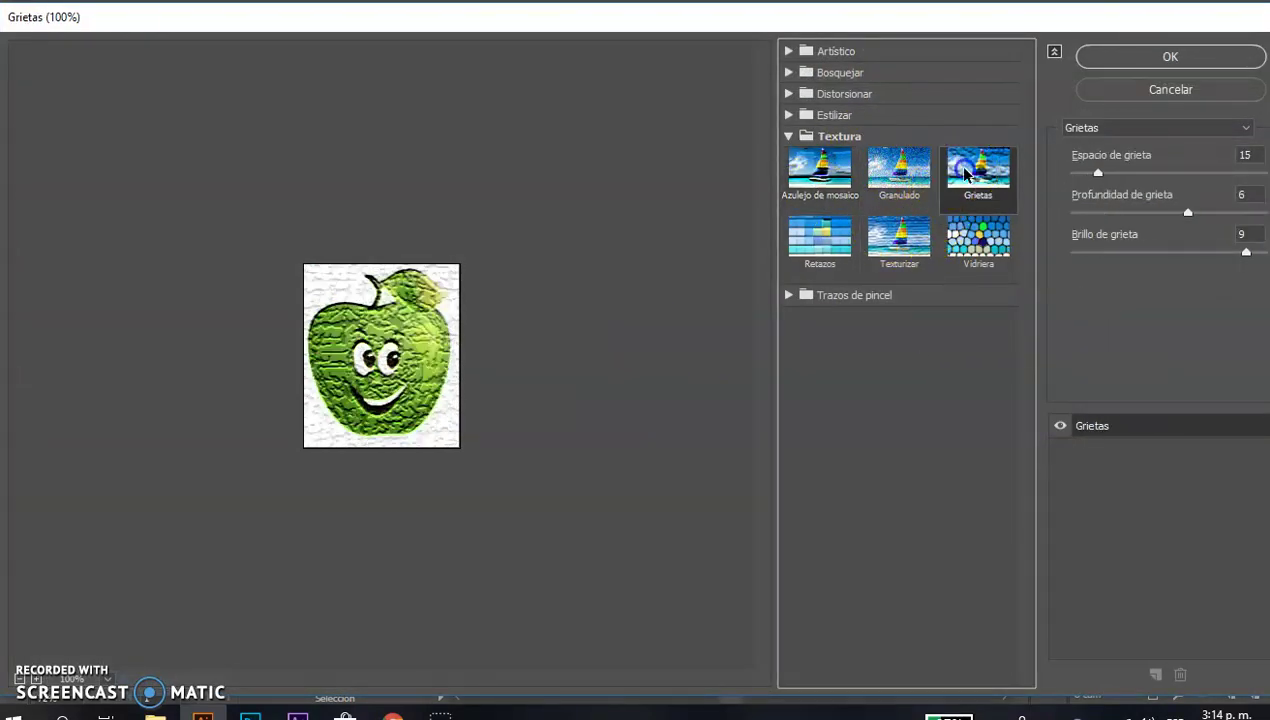
pyautogui.moveTo(1098, 173); pyautogui.dragTo(1131, 173)
pyautogui.click(1168, 58)
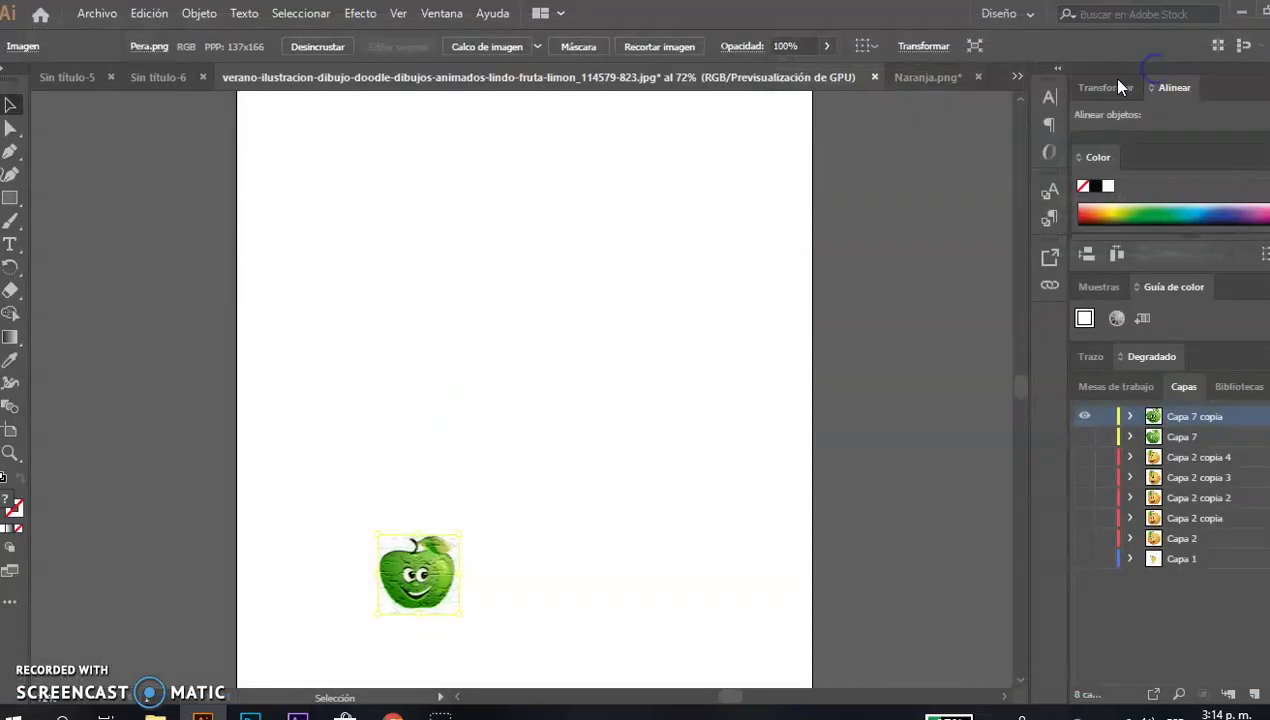
pyautogui.doubleClick(433, 573)
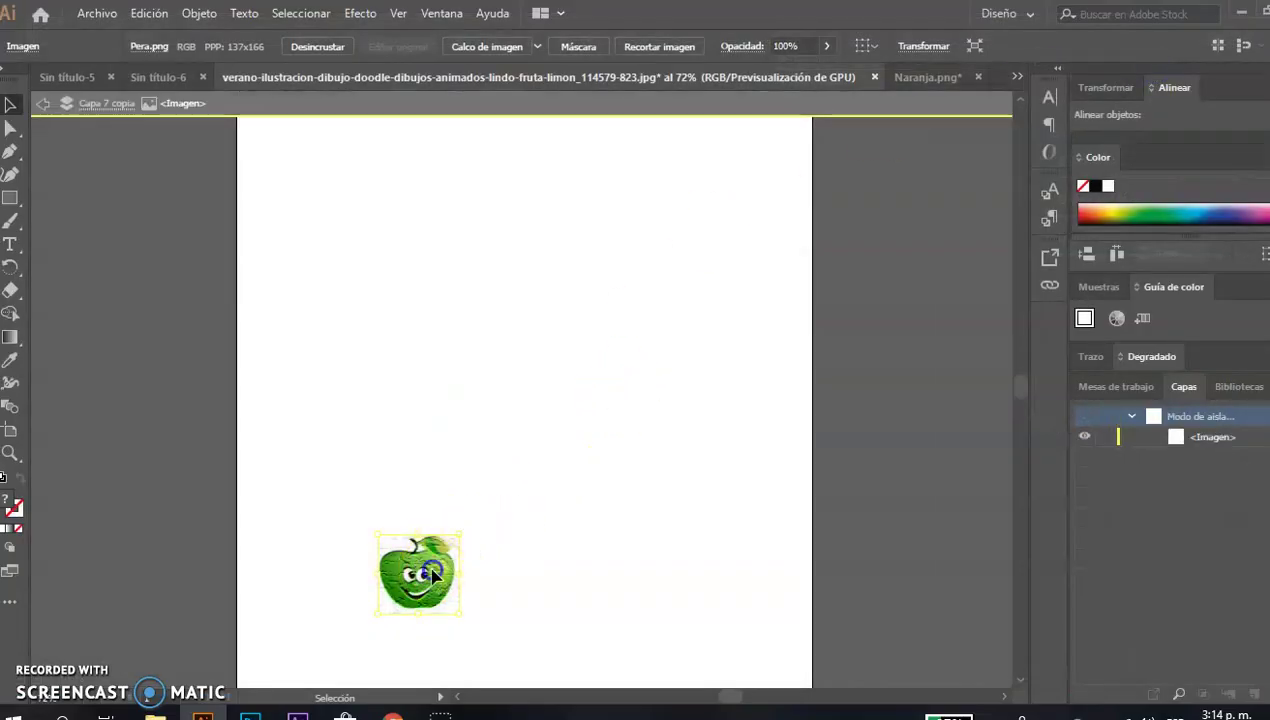
pyautogui.doubleClick(789, 484)
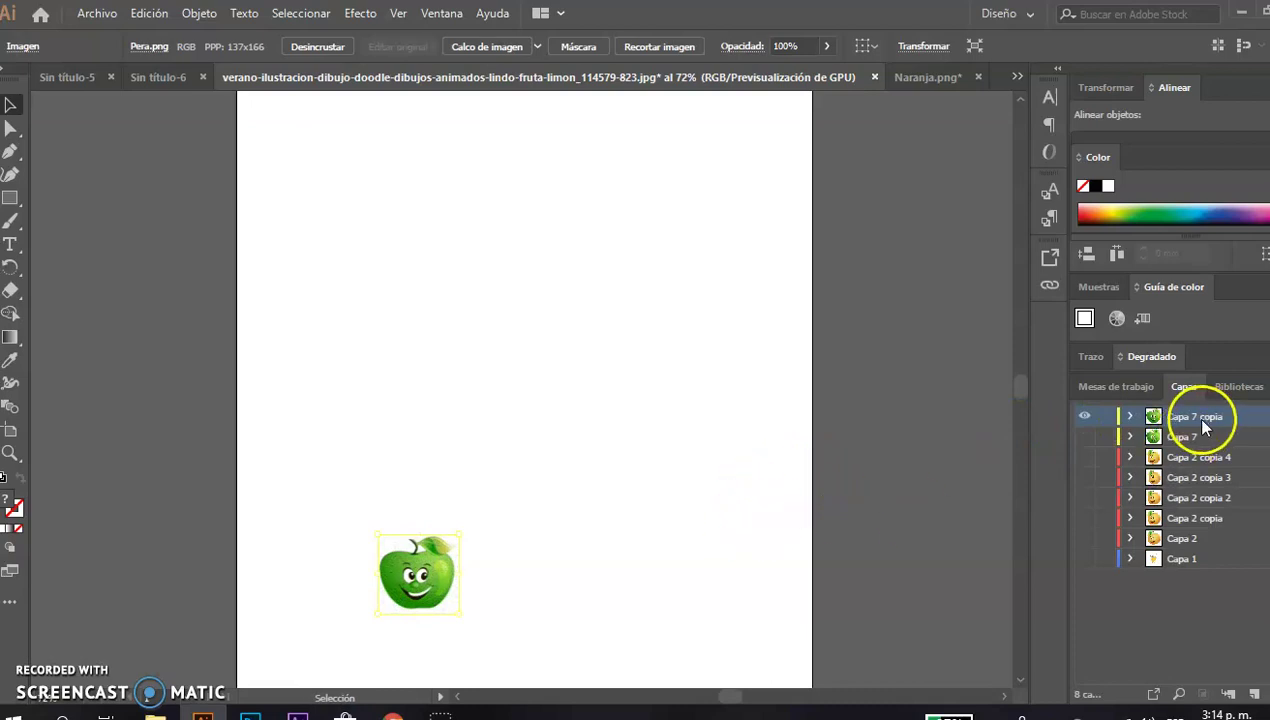
# Duplicate layer Capa 7 copia, hide the source layer, and place the new apple further right, slightly higher and smaller
pyautogui.click(1264, 386)
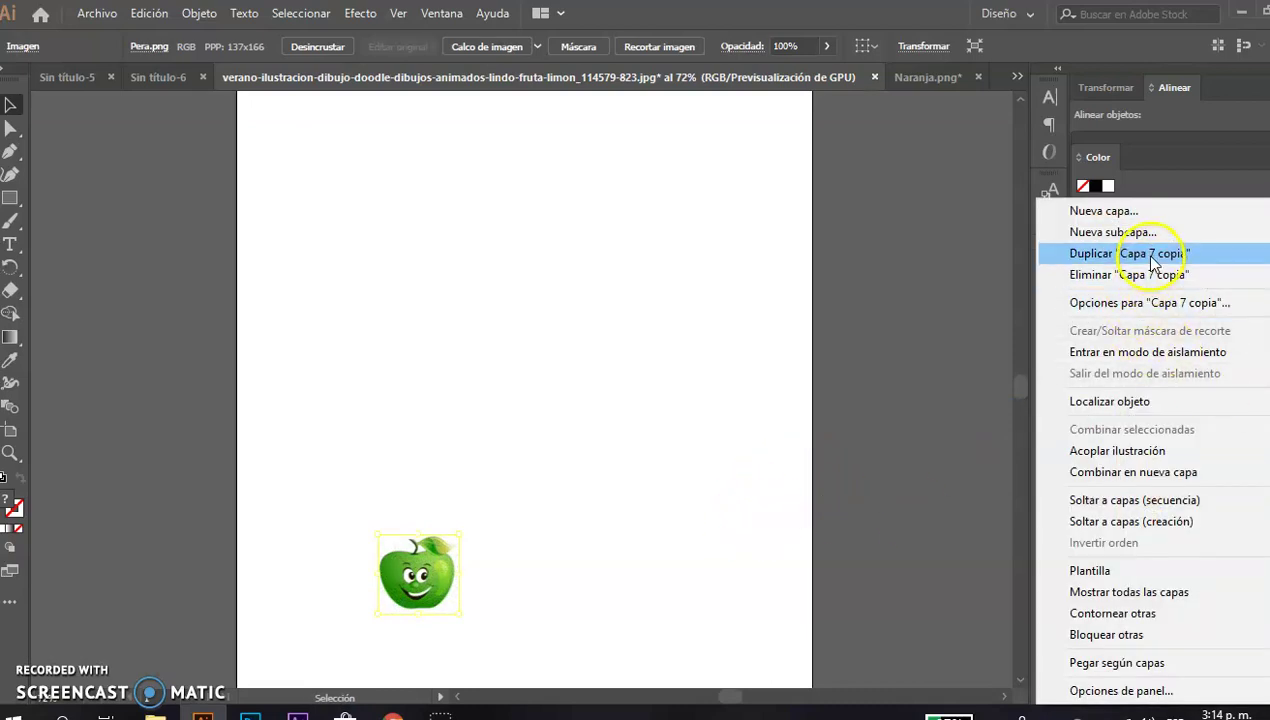
pyautogui.click(1095, 252)
pyautogui.click(1088, 437)
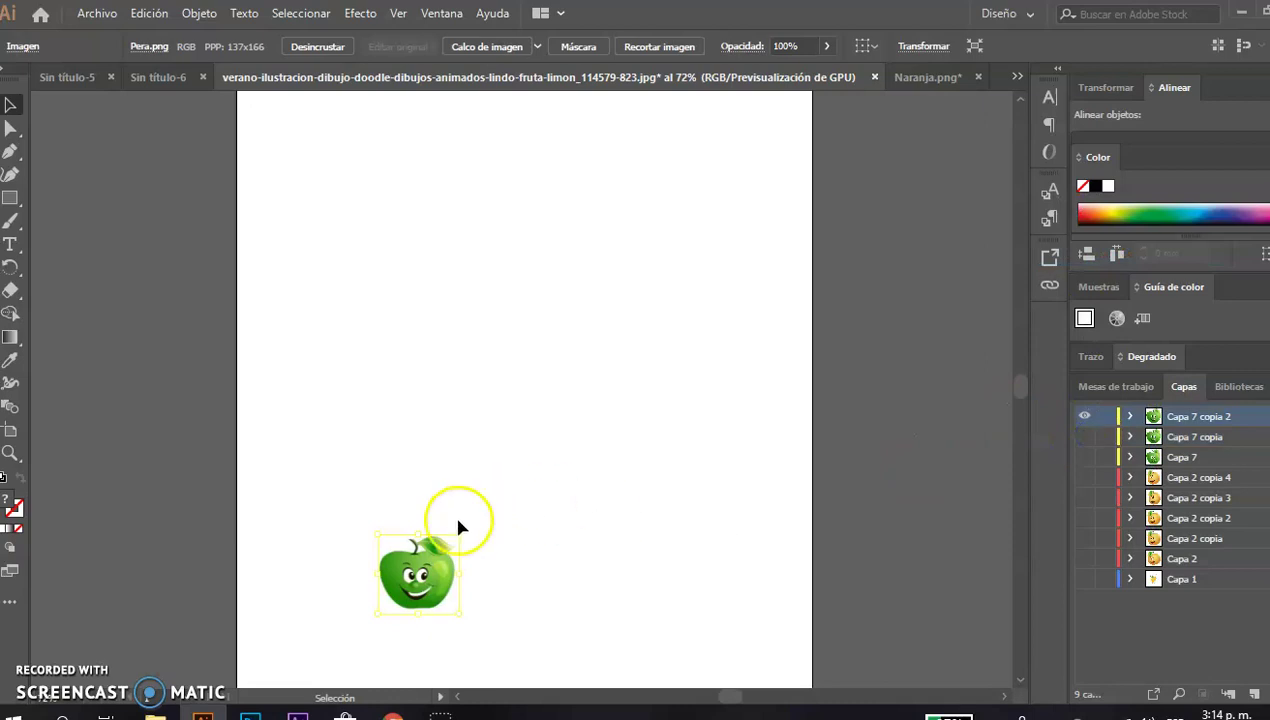
pyautogui.moveTo(418, 573); pyautogui.dragTo(540, 547)
pyautogui.moveTo(585, 511); pyautogui.dragTo(557, 585)
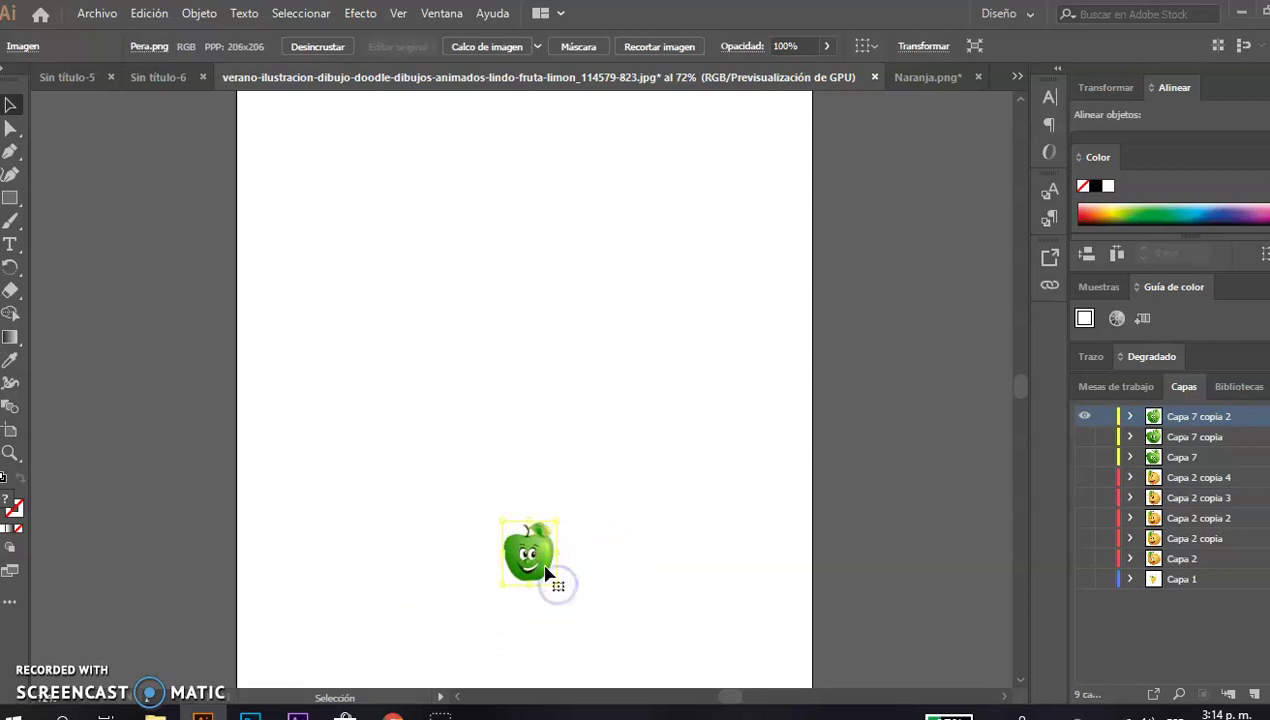
# Apply the Cristalizar effect with a cell size of 13 to the third, smallest apple
pyautogui.click(359, 13)
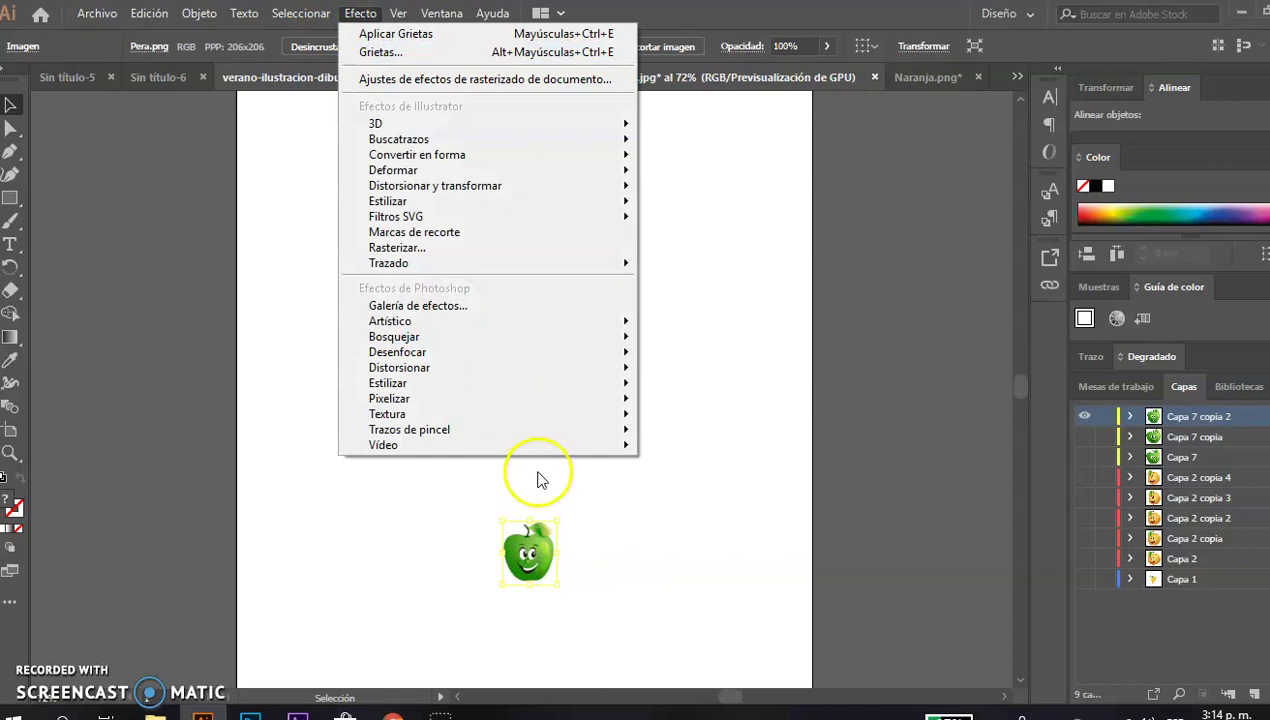
pyautogui.moveTo(533, 400)
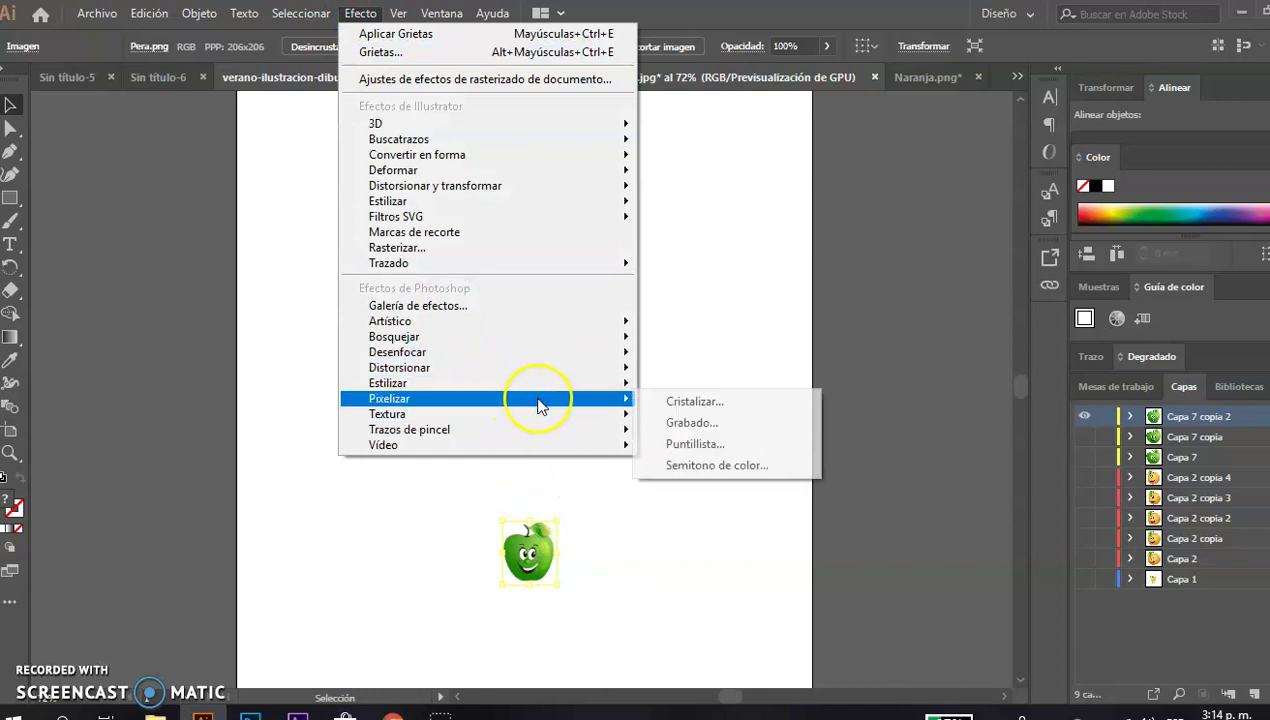
pyautogui.click(690, 402)
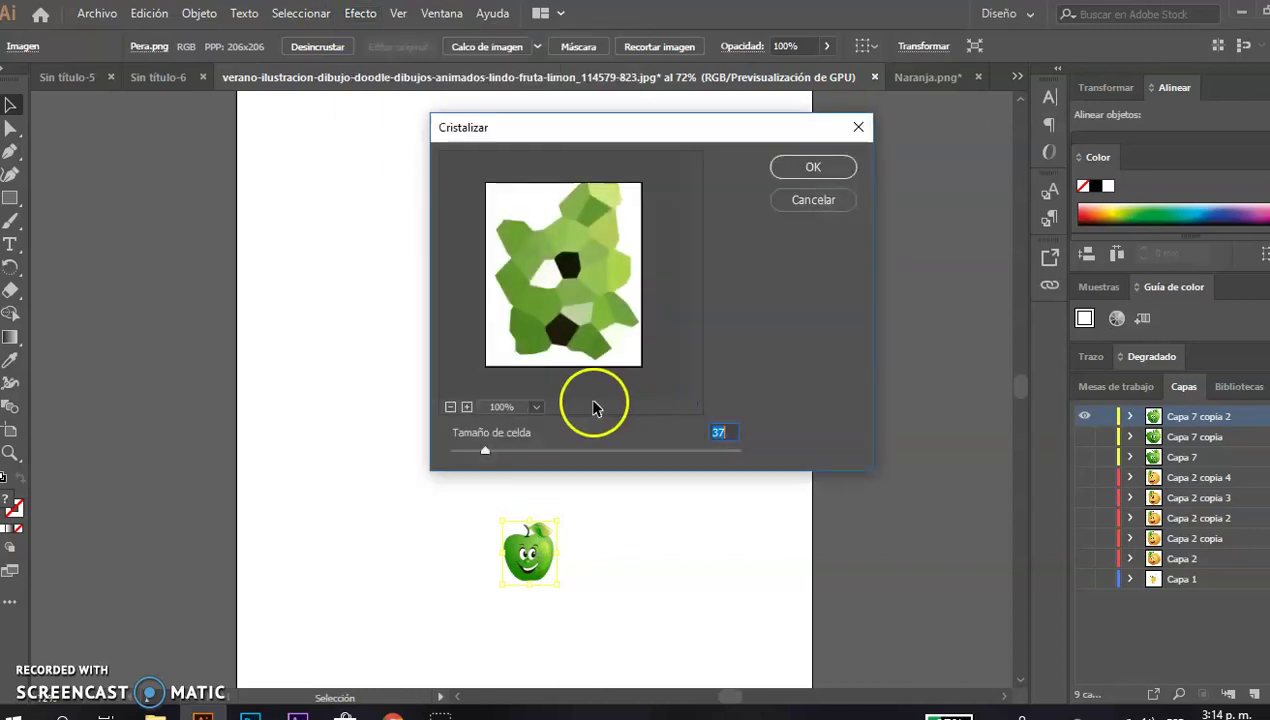
pyautogui.moveTo(486, 455); pyautogui.dragTo(461, 455)
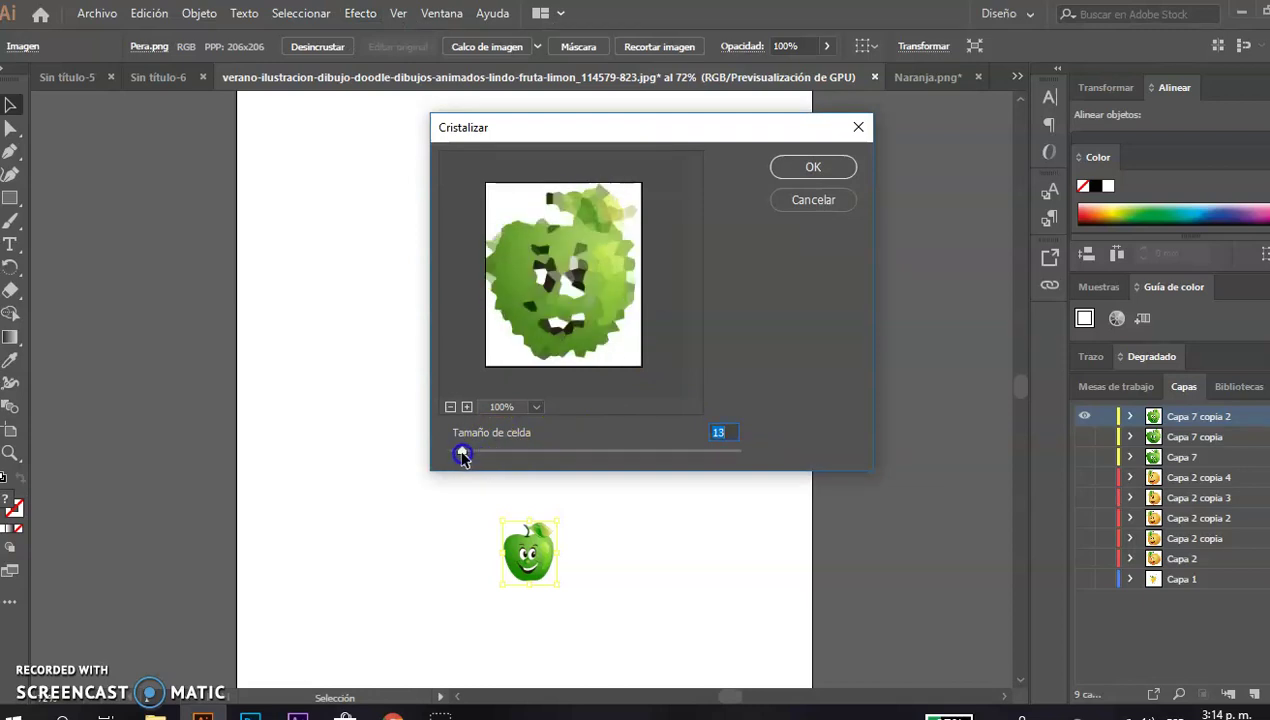
pyautogui.click(808, 168)
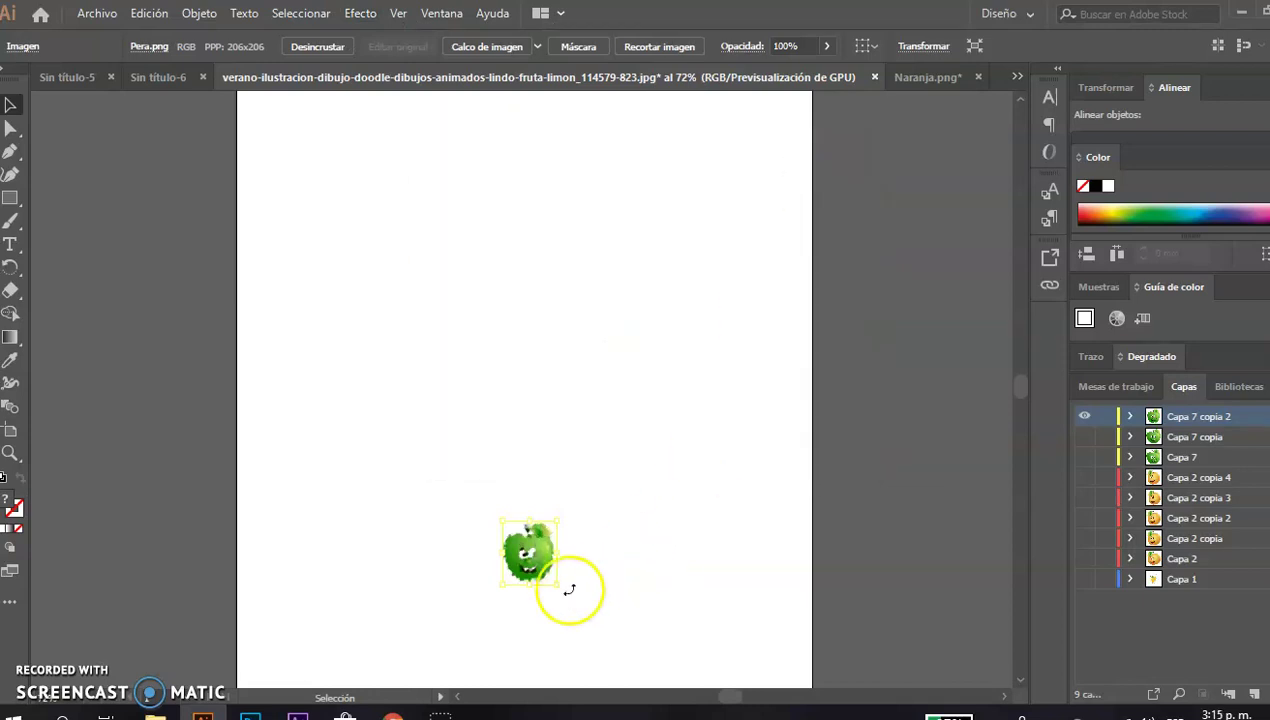
pyautogui.click(951, 566)
# Make all the hidden fruit layers visible and move the lemon to the upper part of the page, above the middle oranges
pyautogui.click(1086, 437)
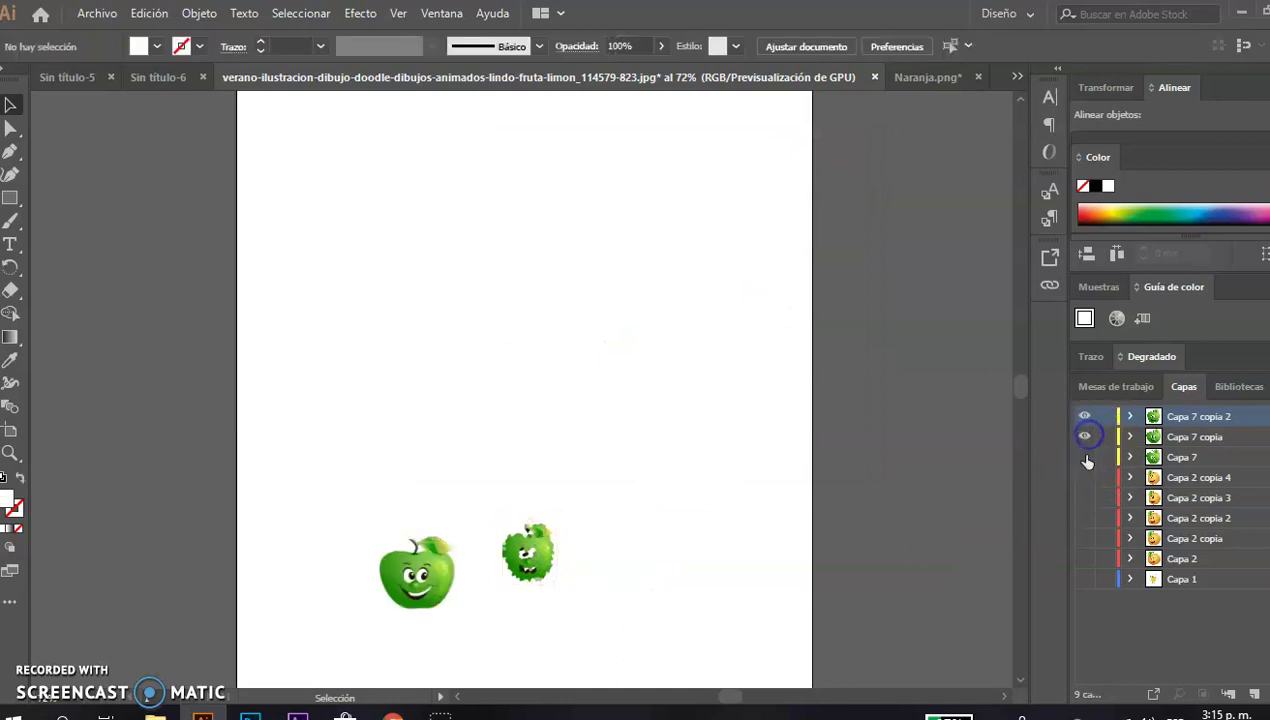
pyautogui.click(1084, 457)
pyautogui.click(1084, 477)
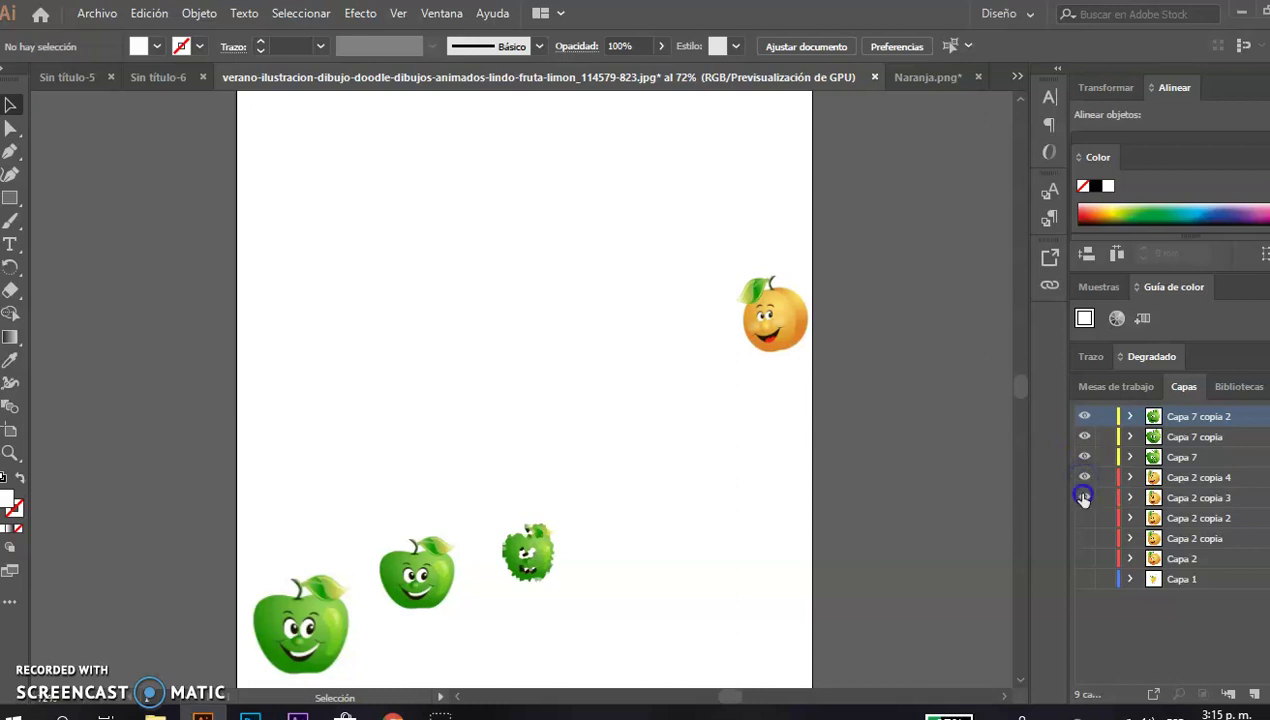
pyautogui.click(1084, 497)
pyautogui.click(1084, 518)
pyautogui.click(1084, 538)
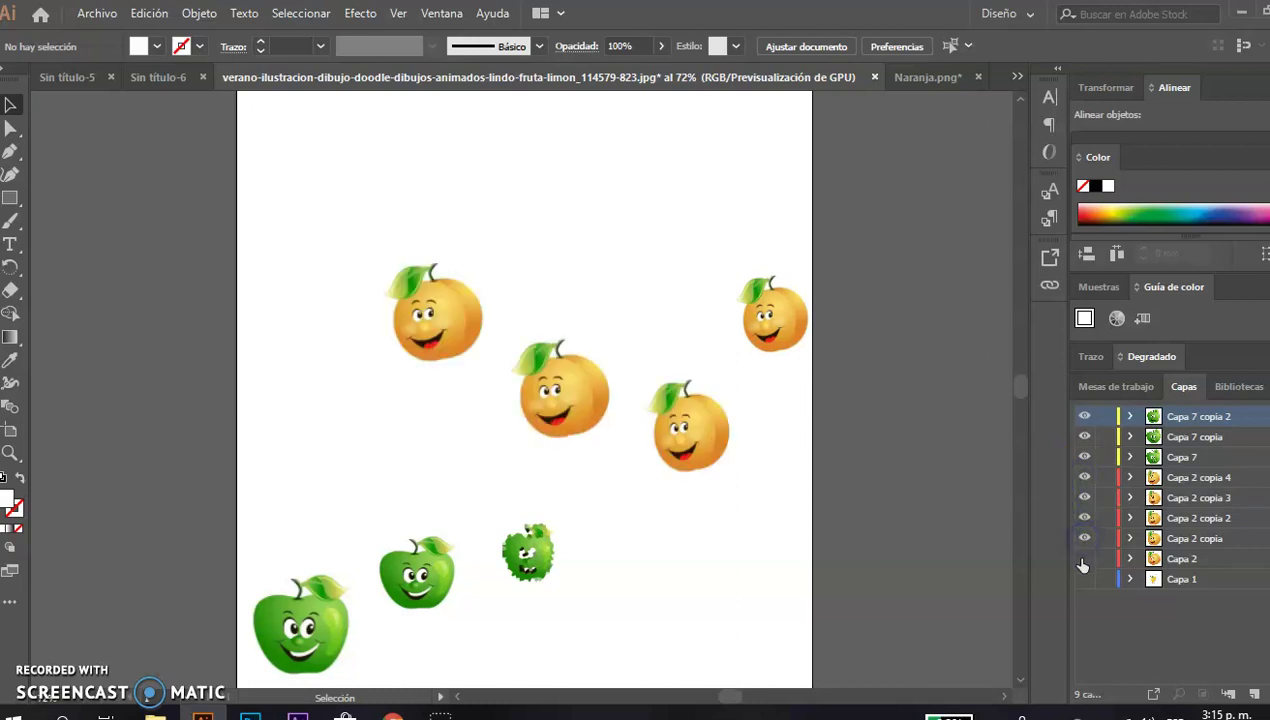
pyautogui.click(1084, 559)
pyautogui.click(1084, 579)
pyautogui.moveTo(548, 500); pyautogui.dragTo(639, 199)
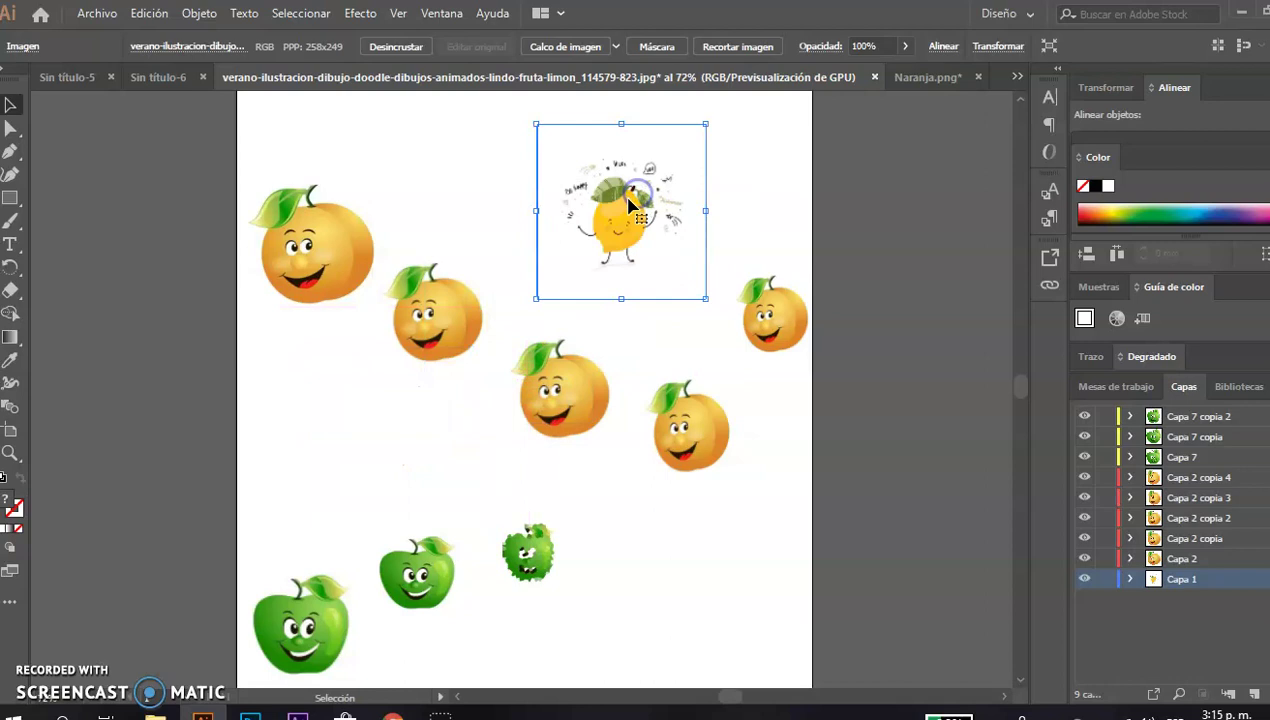
pyautogui.click(771, 246)
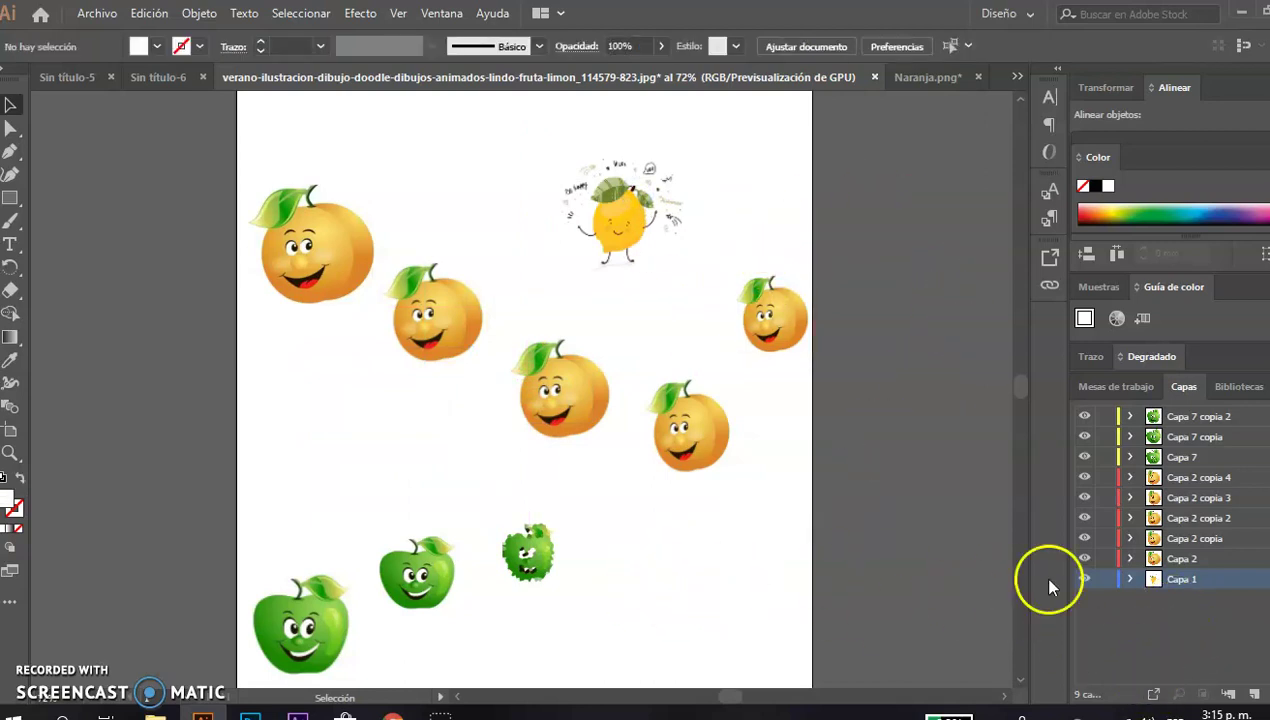
# Create a new layer above Capa 7 copia 2 and draw an area text frame below the smallest apple
pyautogui.click(1216, 415)
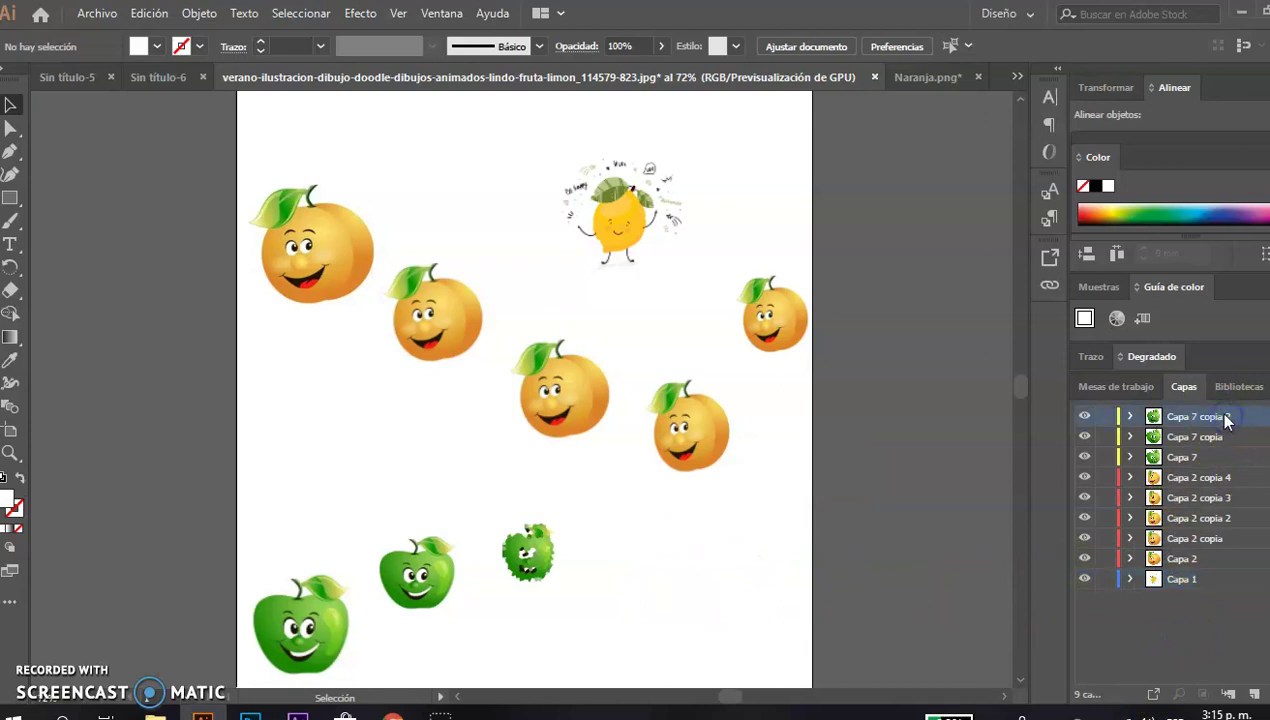
pyautogui.click(1253, 694)
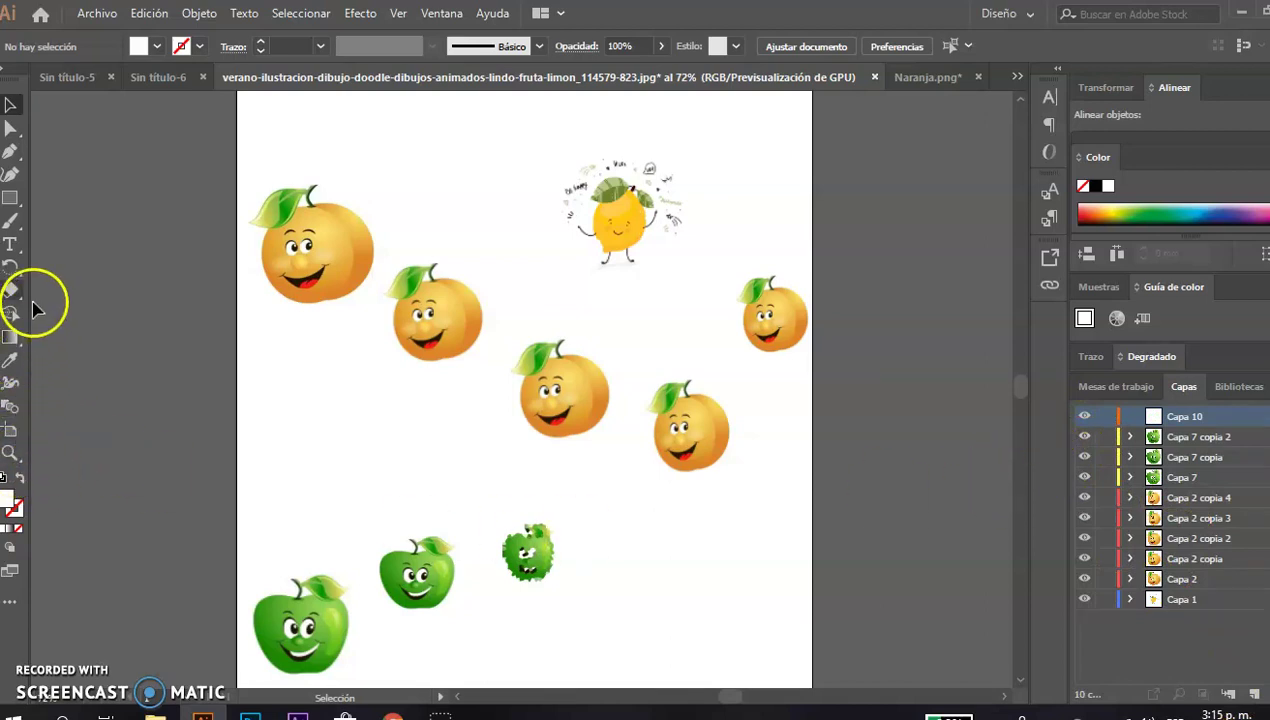
pyautogui.click(11, 244)
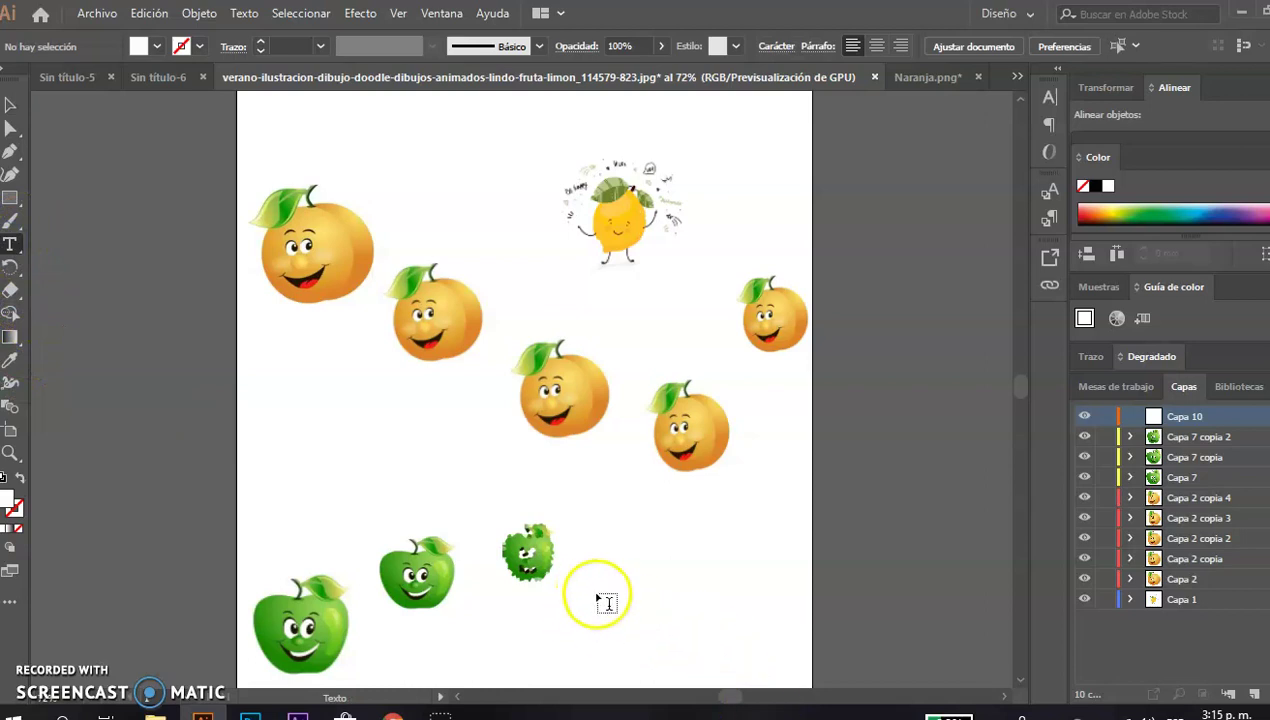
pyautogui.moveTo(470, 601); pyautogui.dragTo(792, 675)
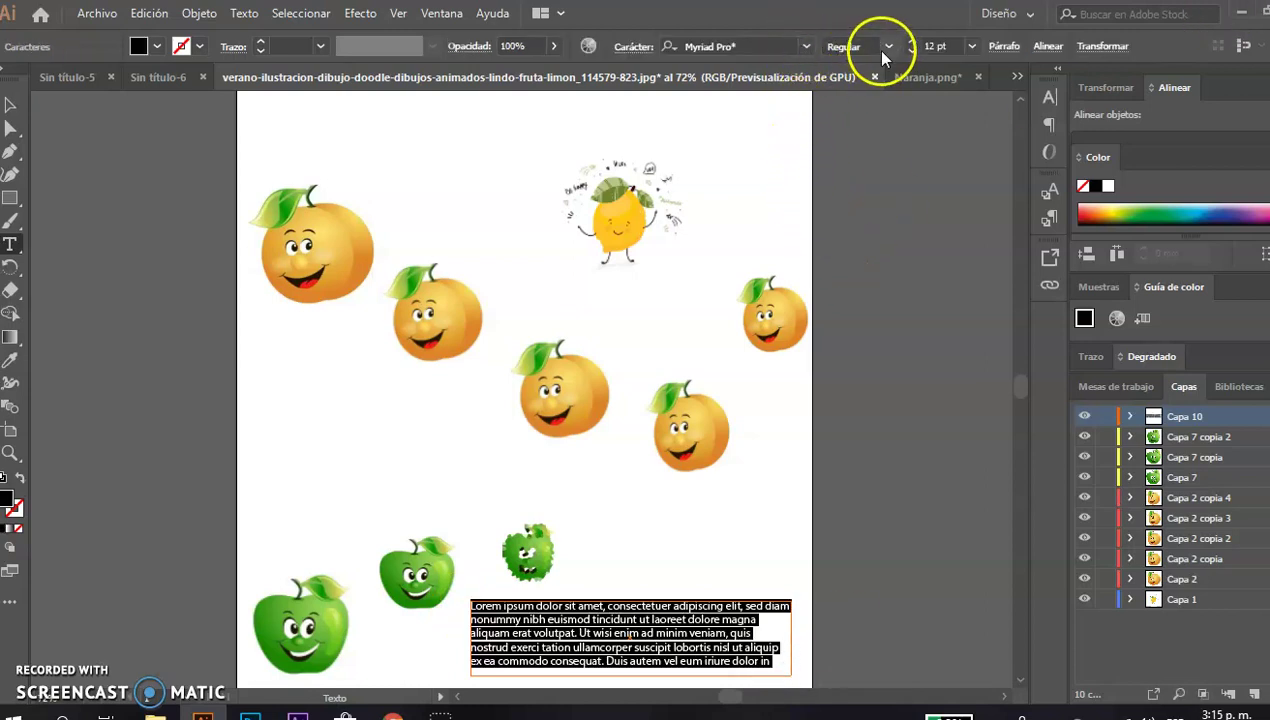
# Set the placeholder text to 24 pt and, after trying Broadway, change its font to Bauhaus 93
pyautogui.click(972, 46)
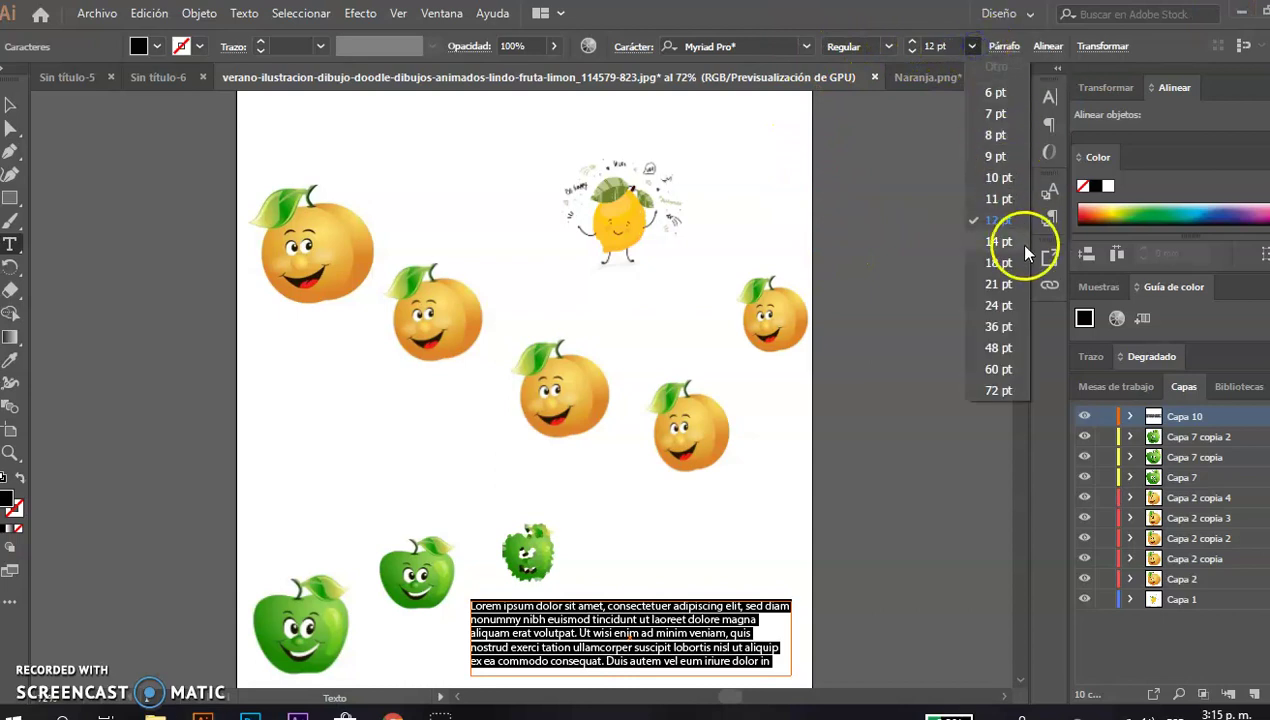
pyautogui.click(986, 301)
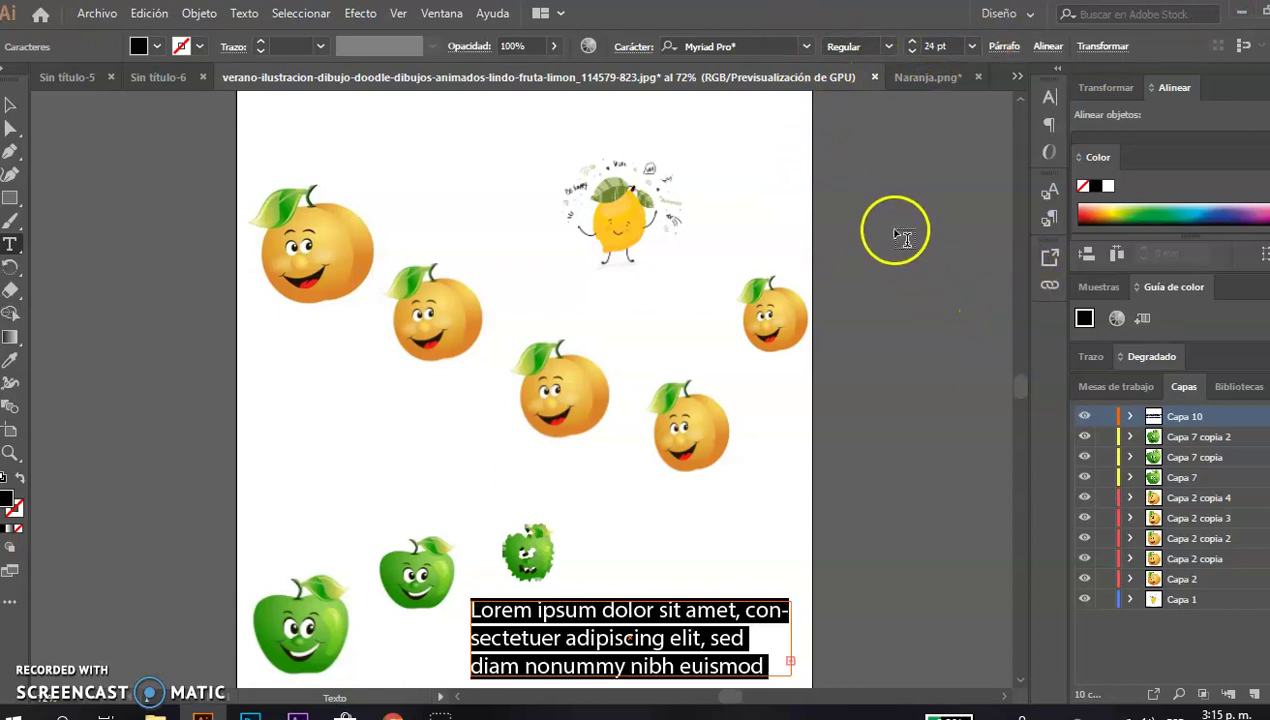
pyautogui.click(800, 52)
pyautogui.click(1000, 198)
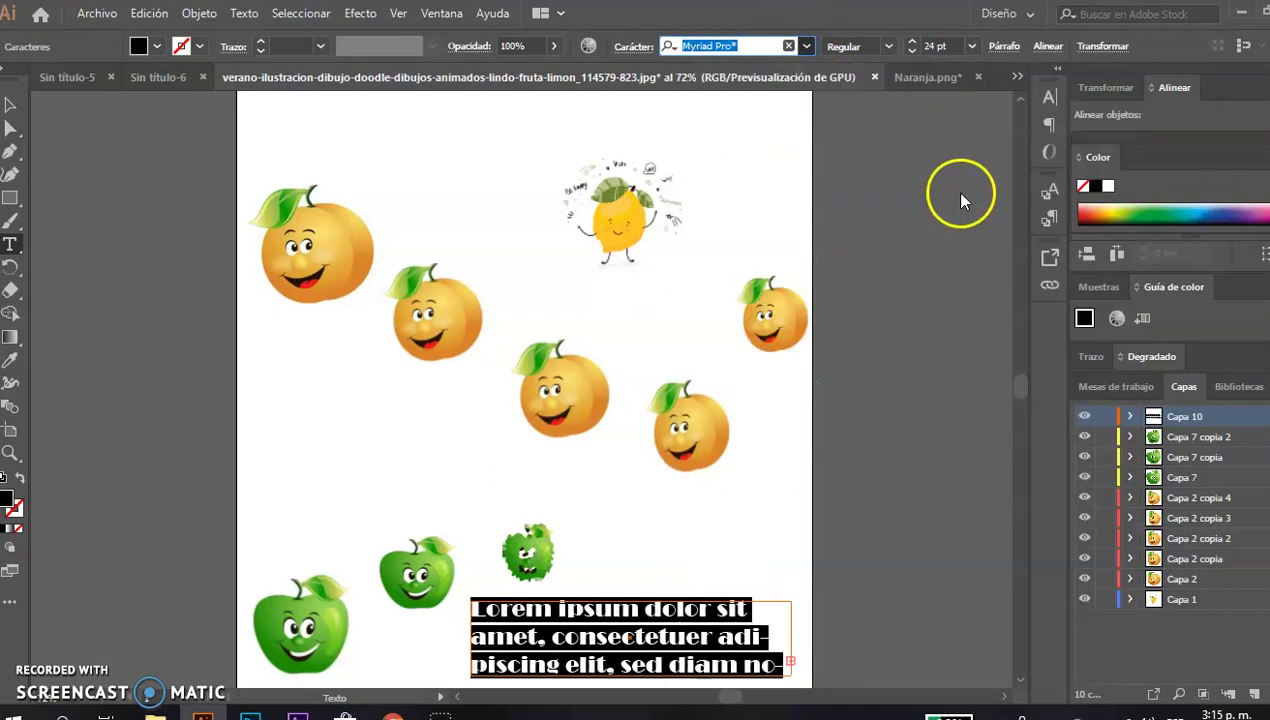
pyautogui.click(806, 46)
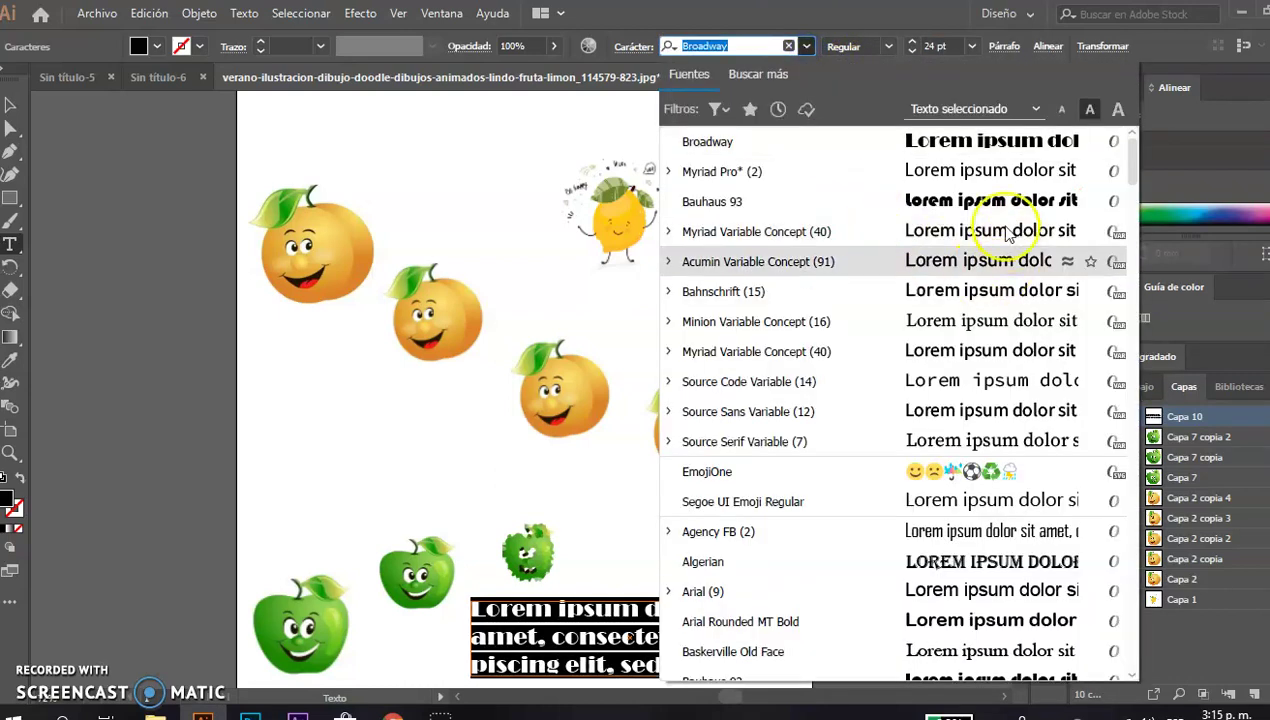
pyautogui.click(935, 200)
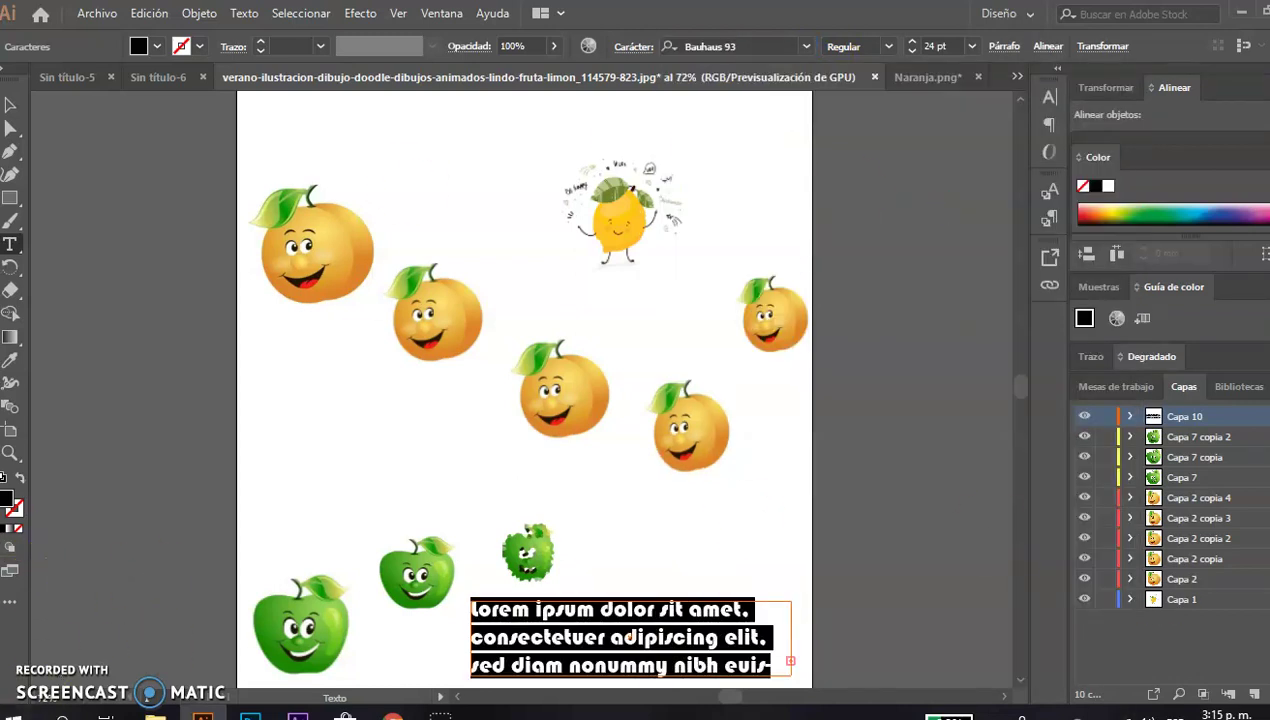
# Set the text's fill colour to red F00000
pyautogui.doubleClick(9, 503)
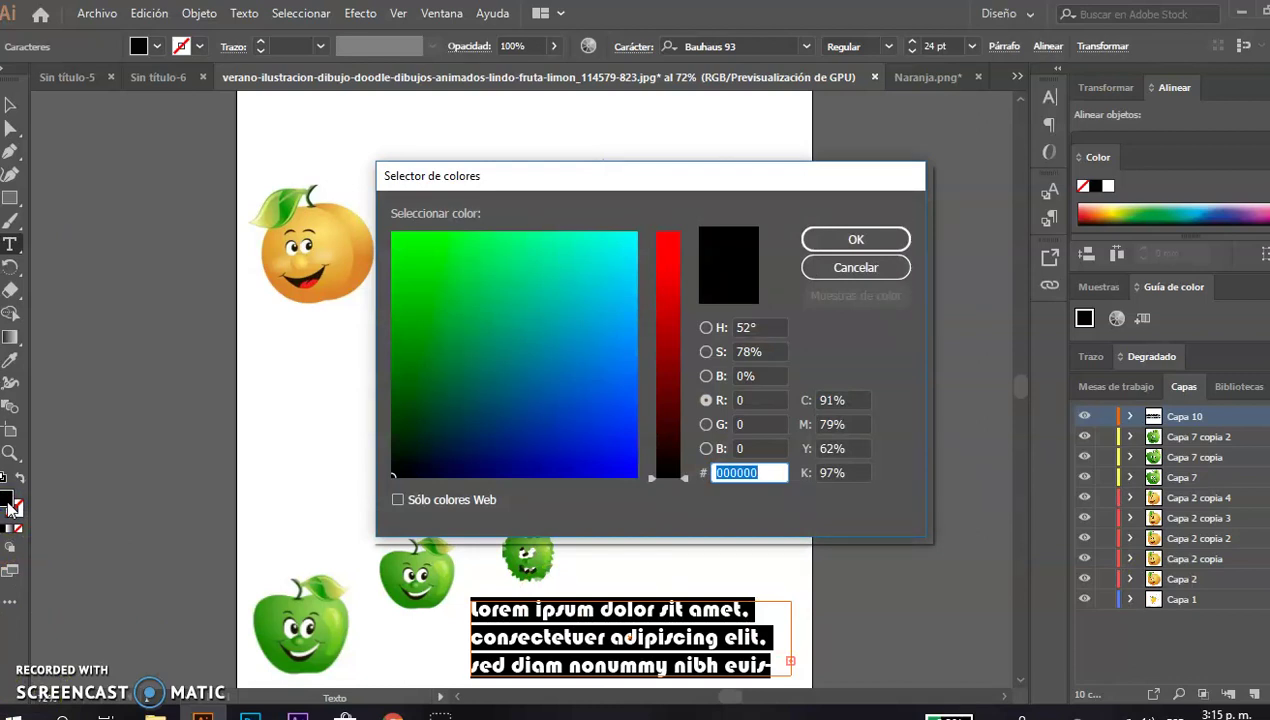
pyautogui.click(668, 247)
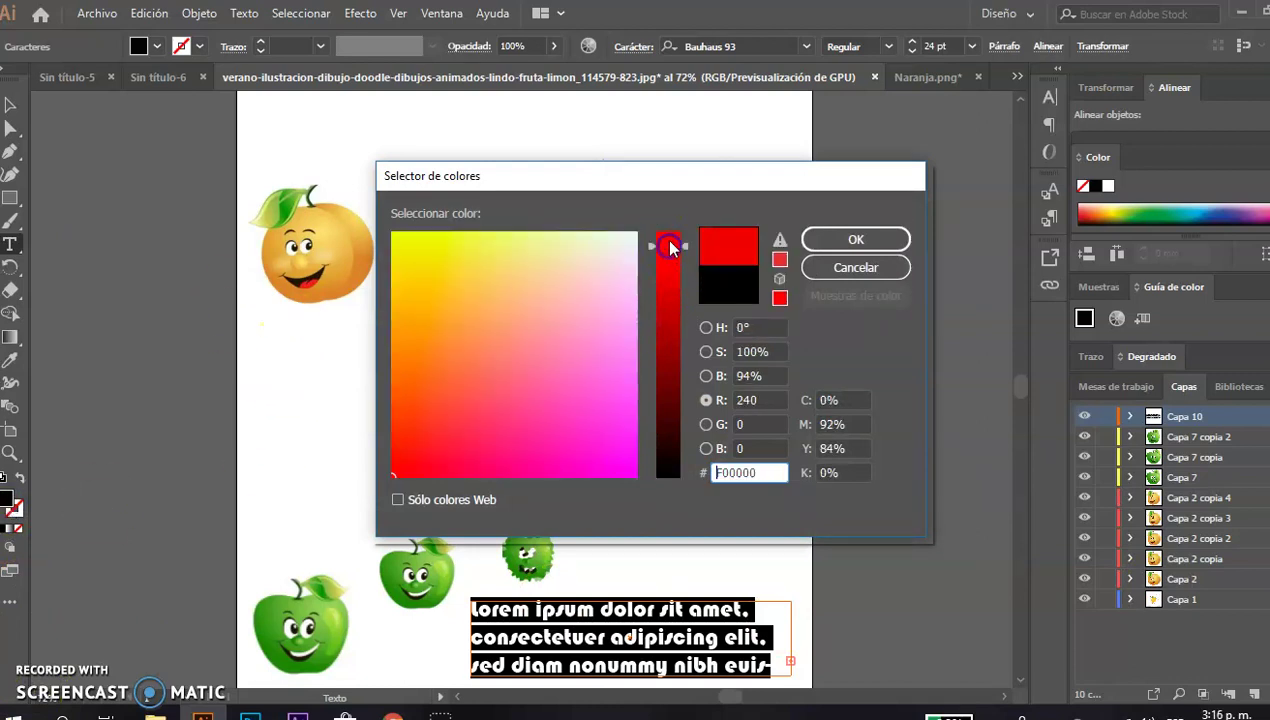
pyautogui.click(838, 238)
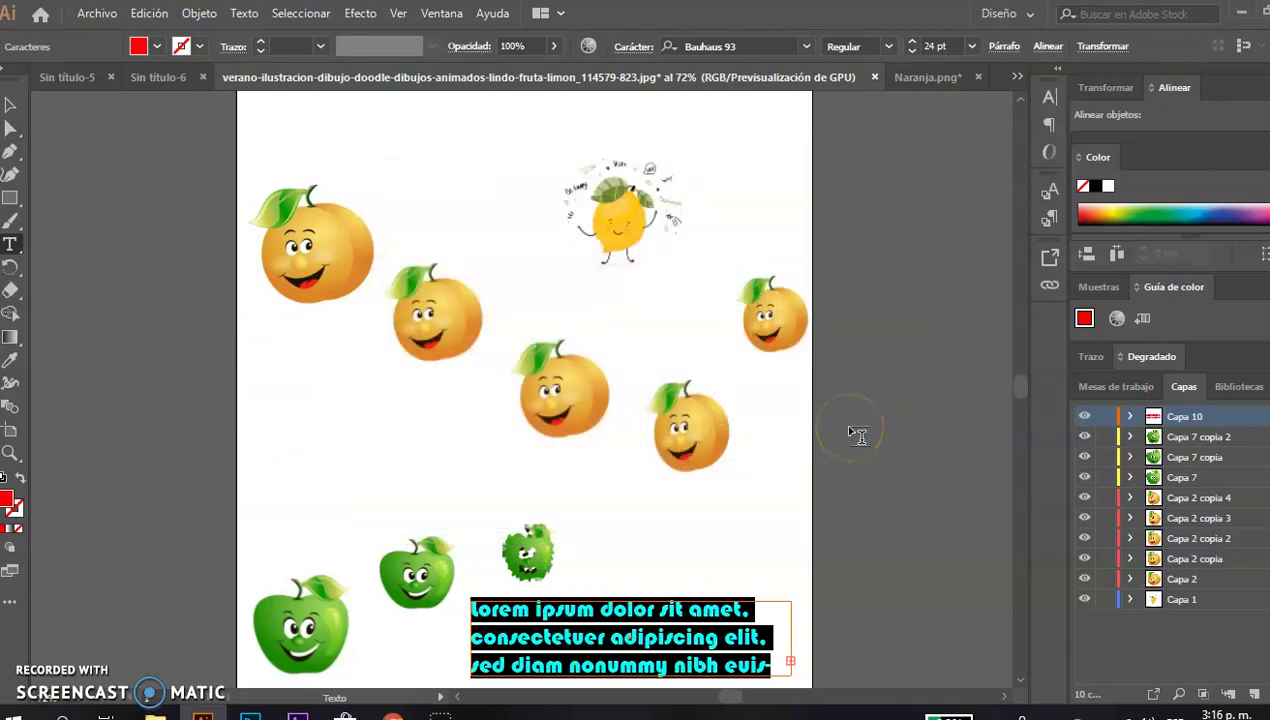
# Replace the placeholder with "DELICIOSA BEBIDA REFRESCANTE" and widen the text frame so the slogan fits on one line
pyautogui.write('DELICIOSA BEBIDA REFRE')
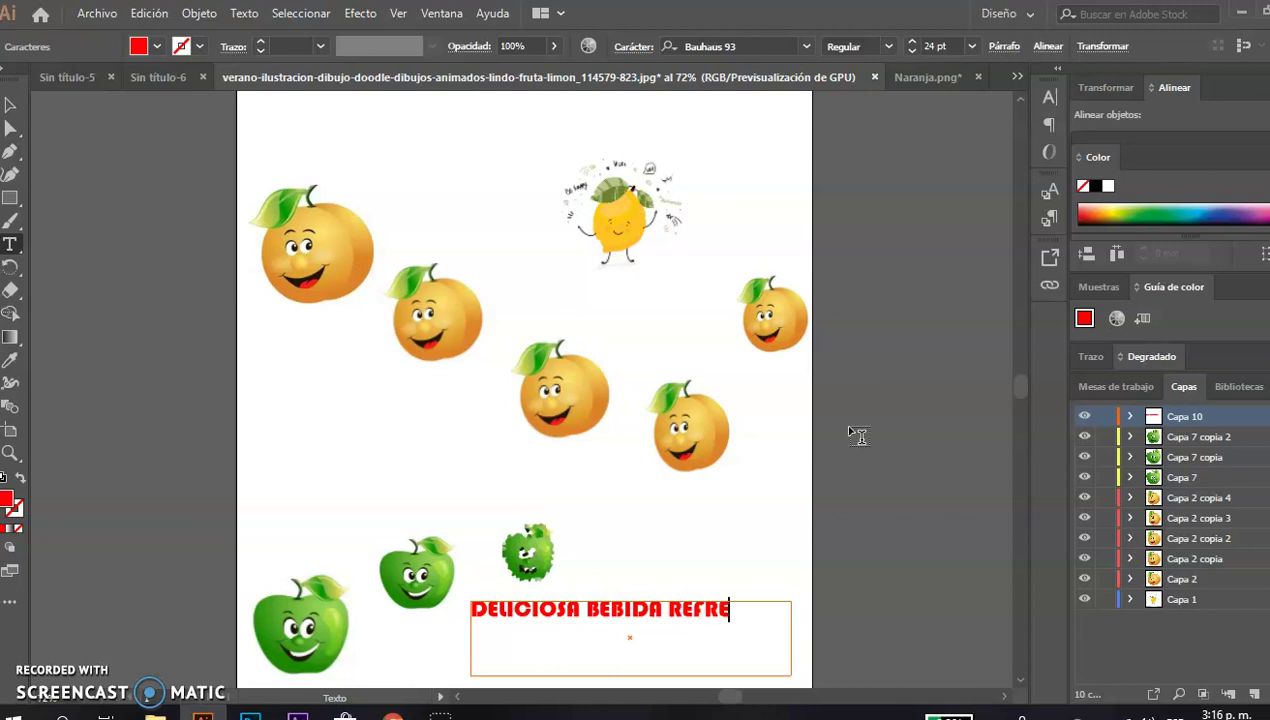
pyautogui.write('CANTE')
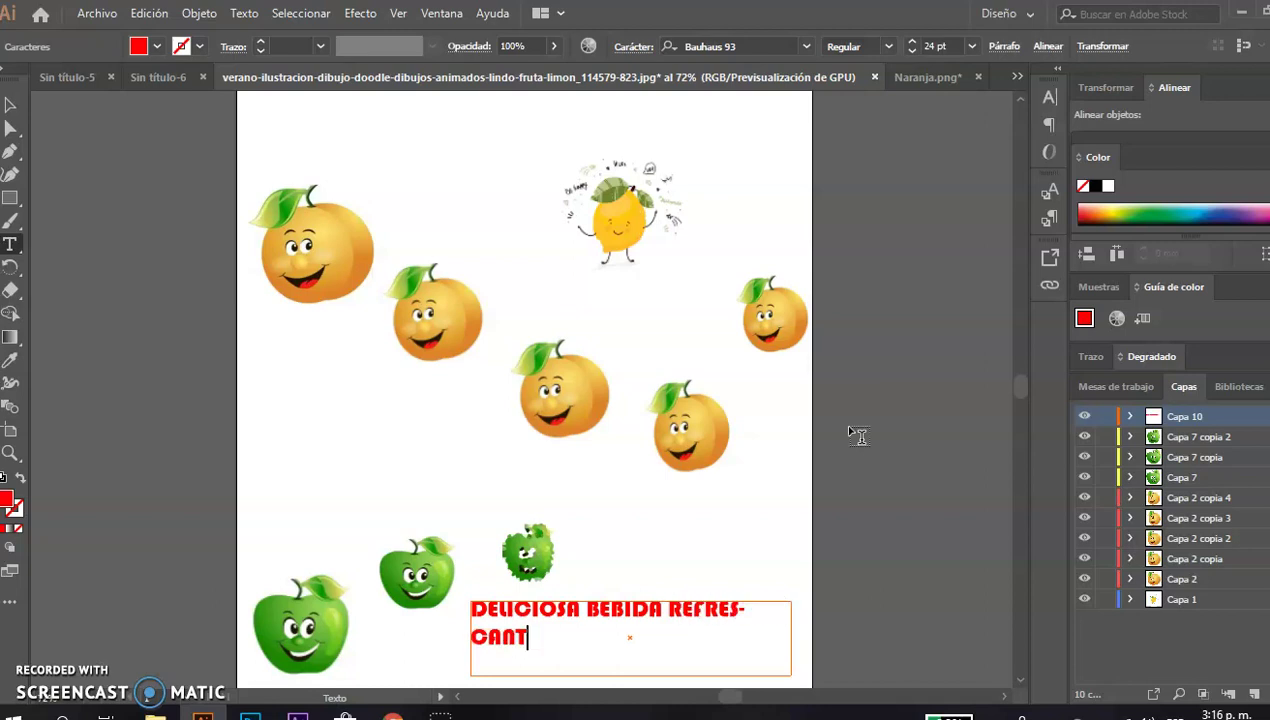
pyautogui.click(10, 104)
pyautogui.moveTo(470, 640); pyautogui.dragTo(420, 645)
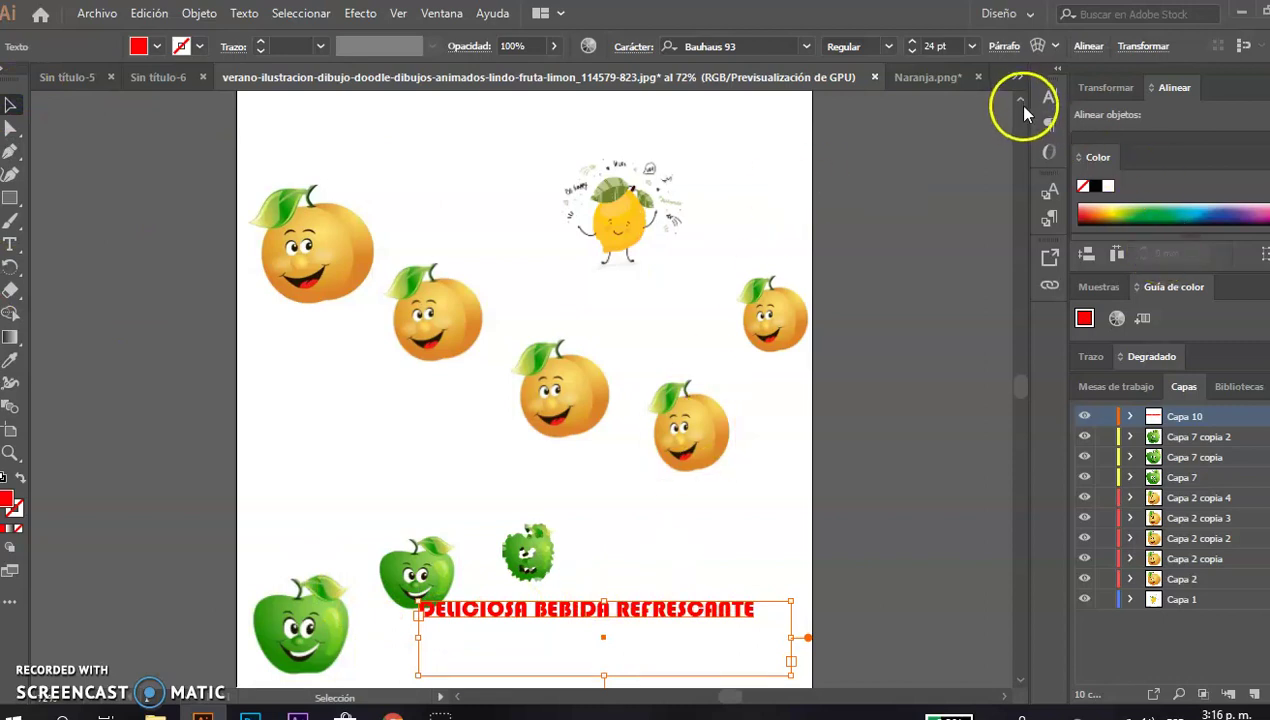
# Centre the slogan's paragraph and move its text frame slightly down and to the right
pyautogui.click(1004, 47)
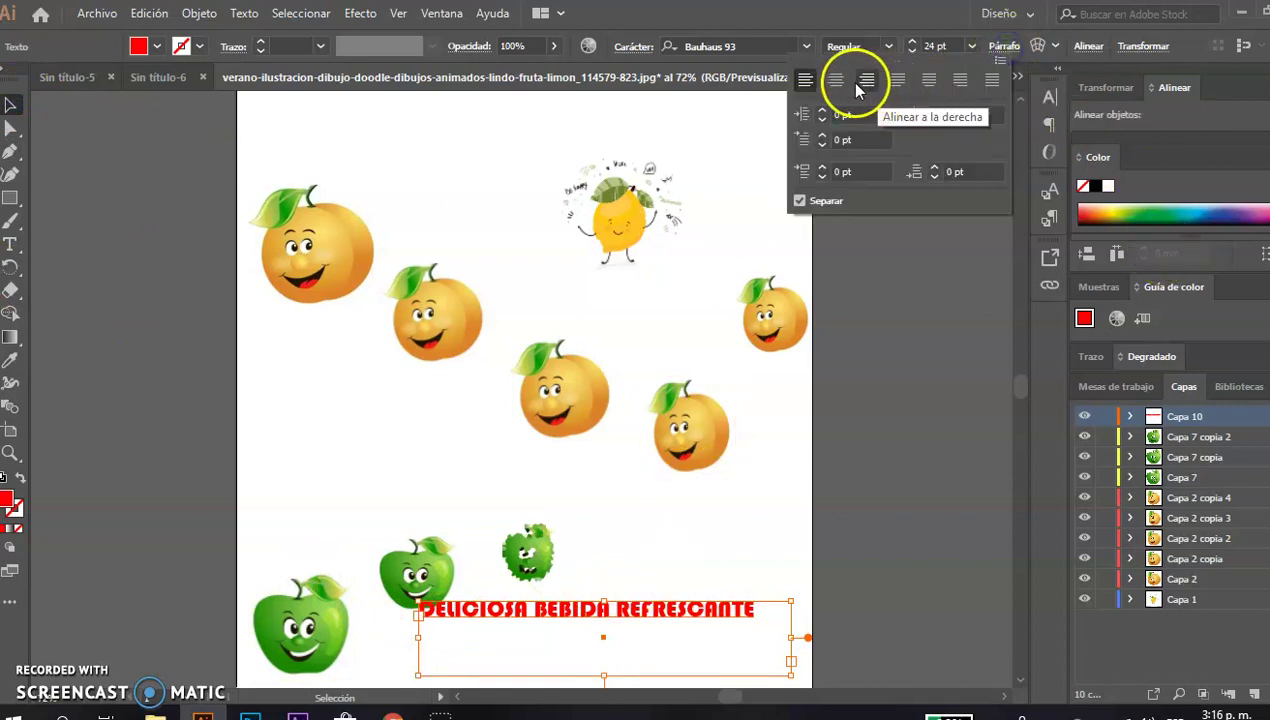
pyautogui.click(837, 80)
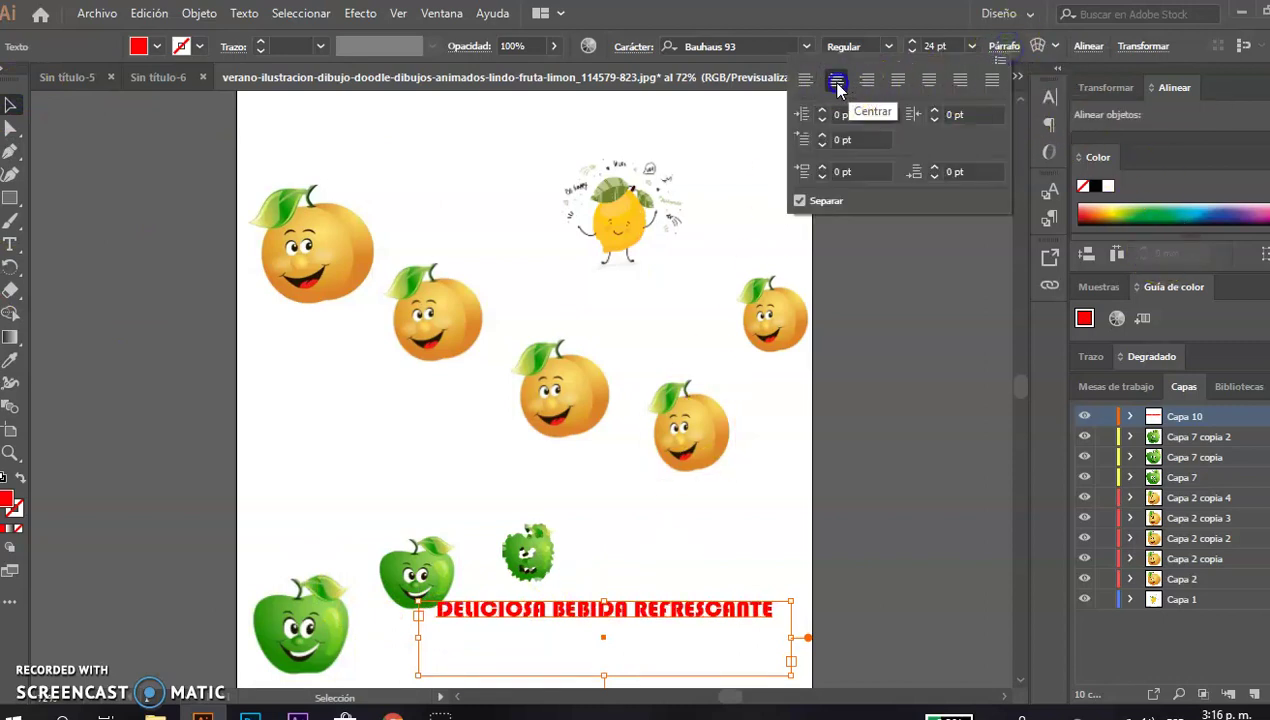
pyautogui.click(597, 622)
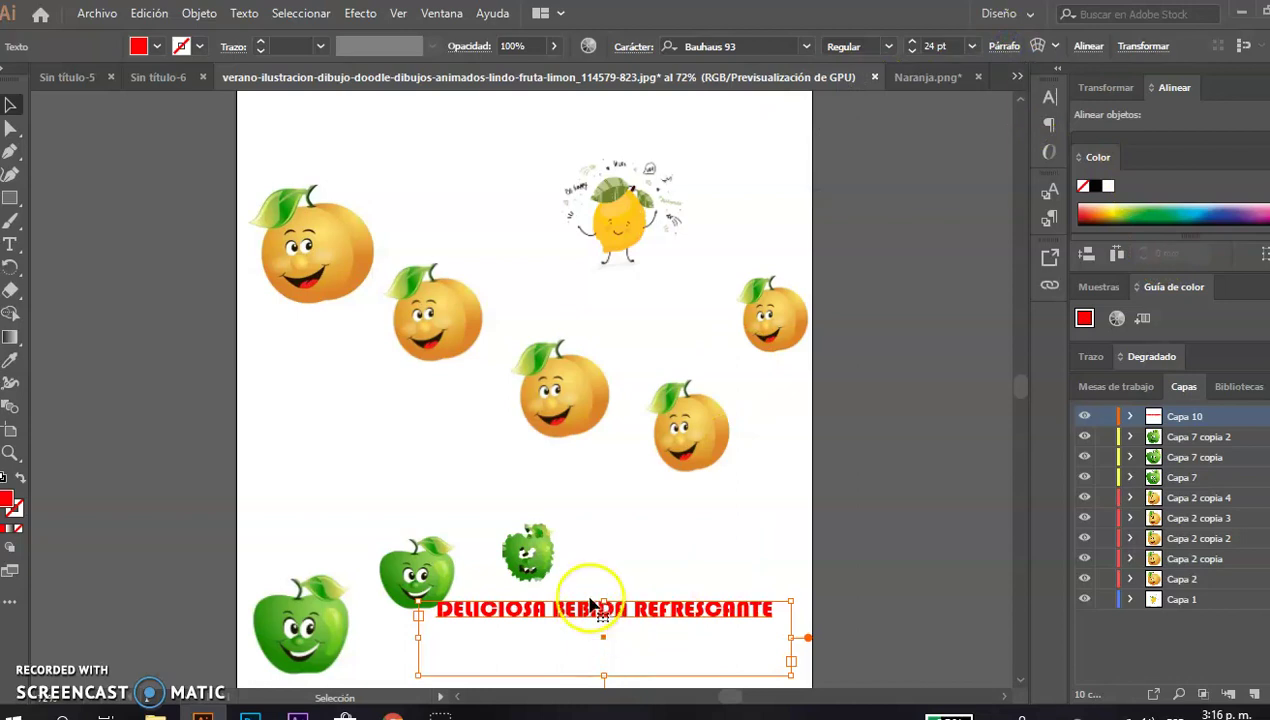
pyautogui.moveTo(600, 605); pyautogui.dragTo(611, 622)
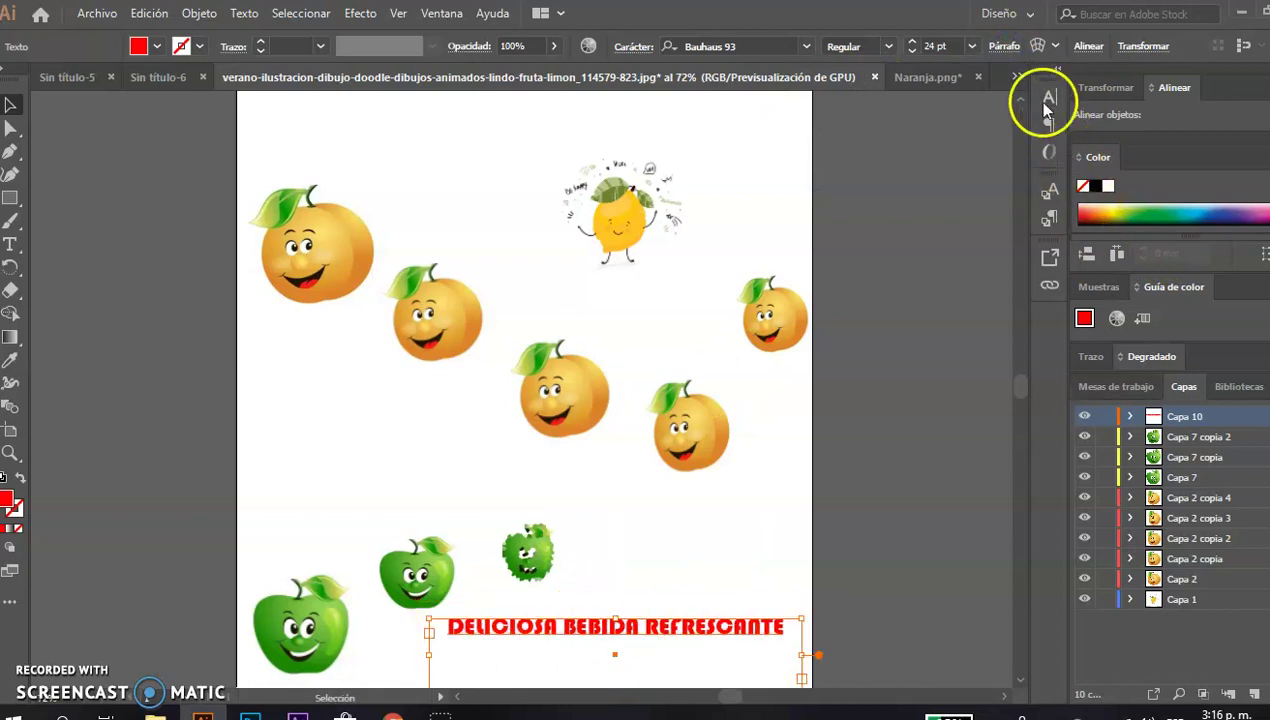
# Open the slogan's warp options with preview and try the Abombar style with -26% horizontal and -49% vertical distortion
pyautogui.click(1040, 46)
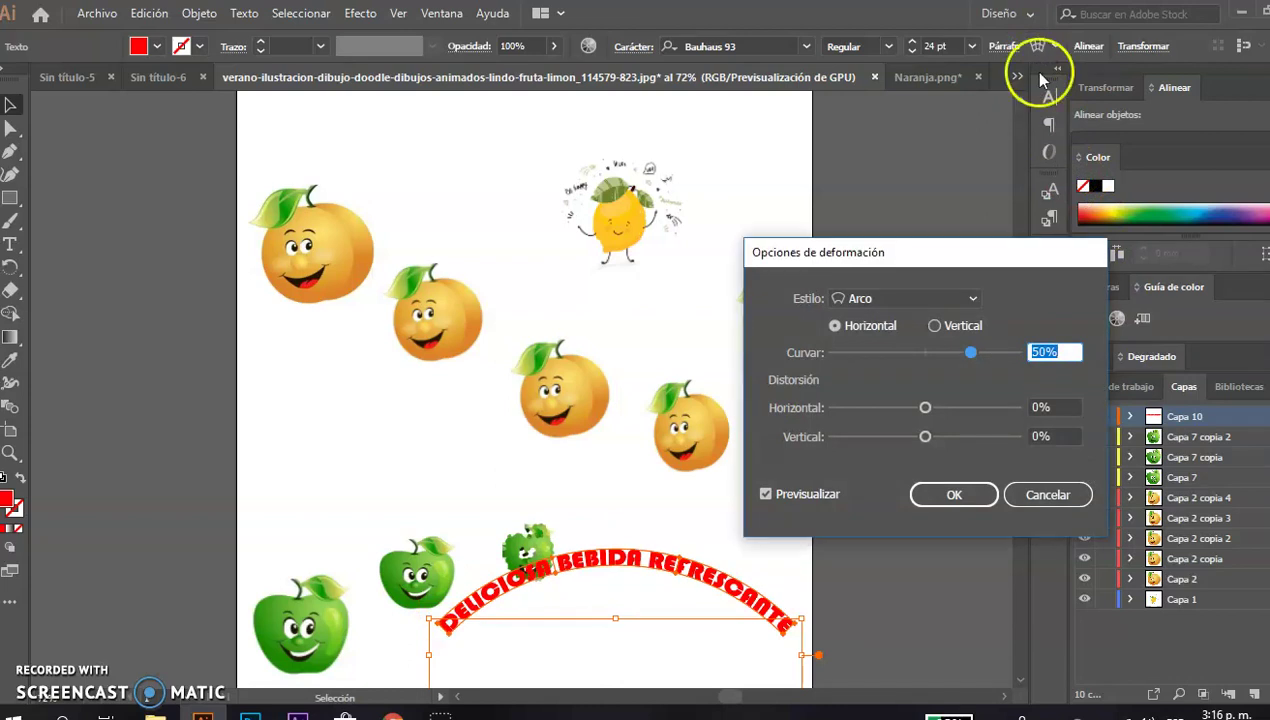
pyautogui.click(973, 298)
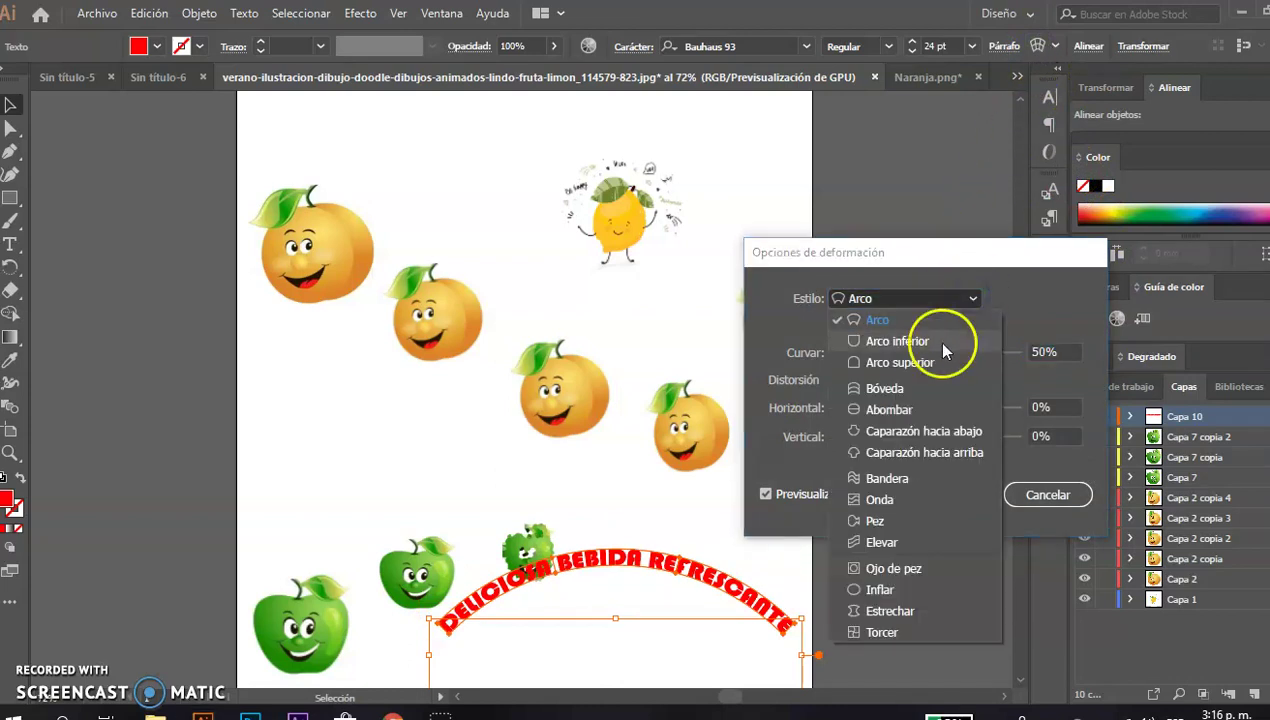
pyautogui.click(909, 408)
pyautogui.click(909, 408)
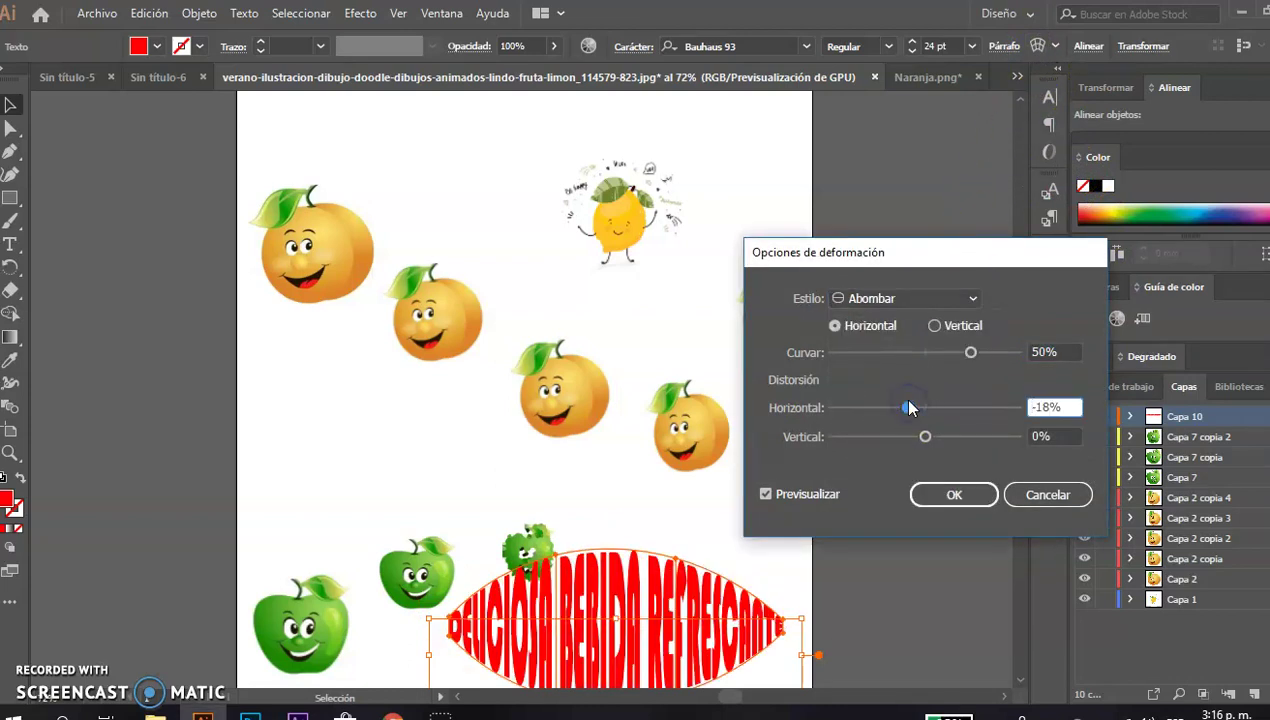
pyautogui.moveTo(907, 408); pyautogui.dragTo(876, 445)
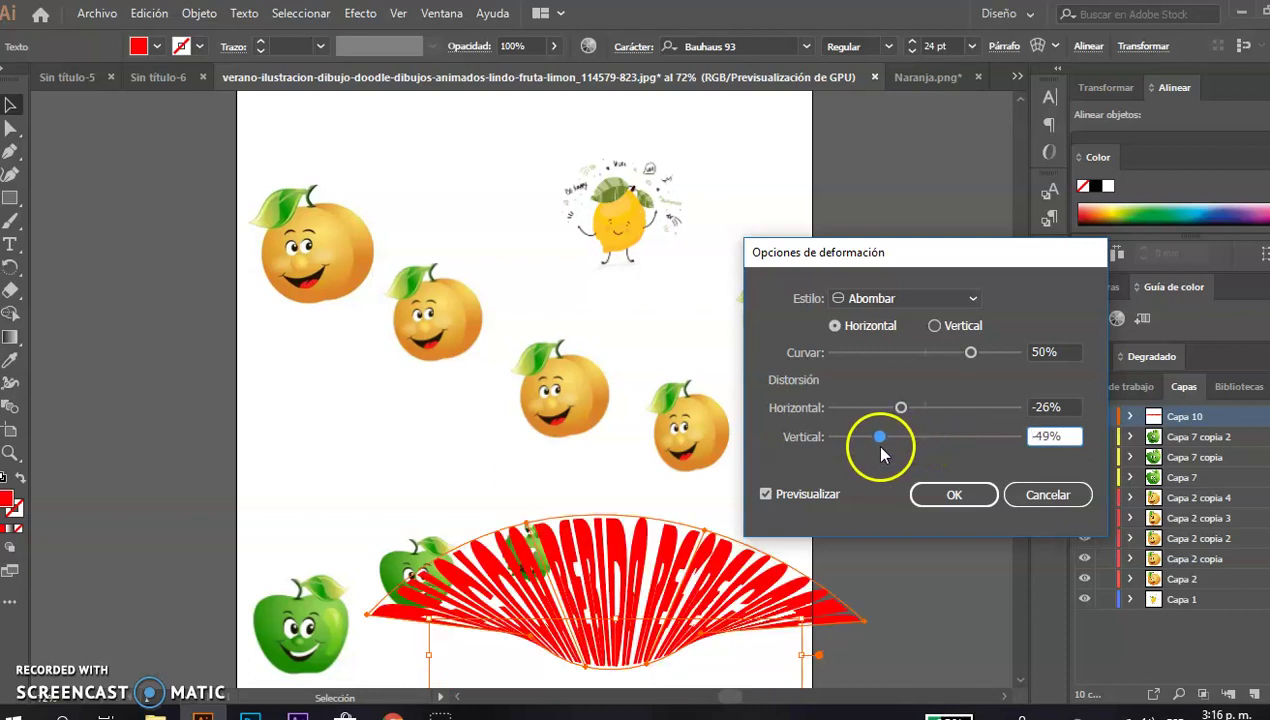
# Try the Bandera warp style on the slogan with -64% horizontal distortion
pyautogui.click(973, 300)
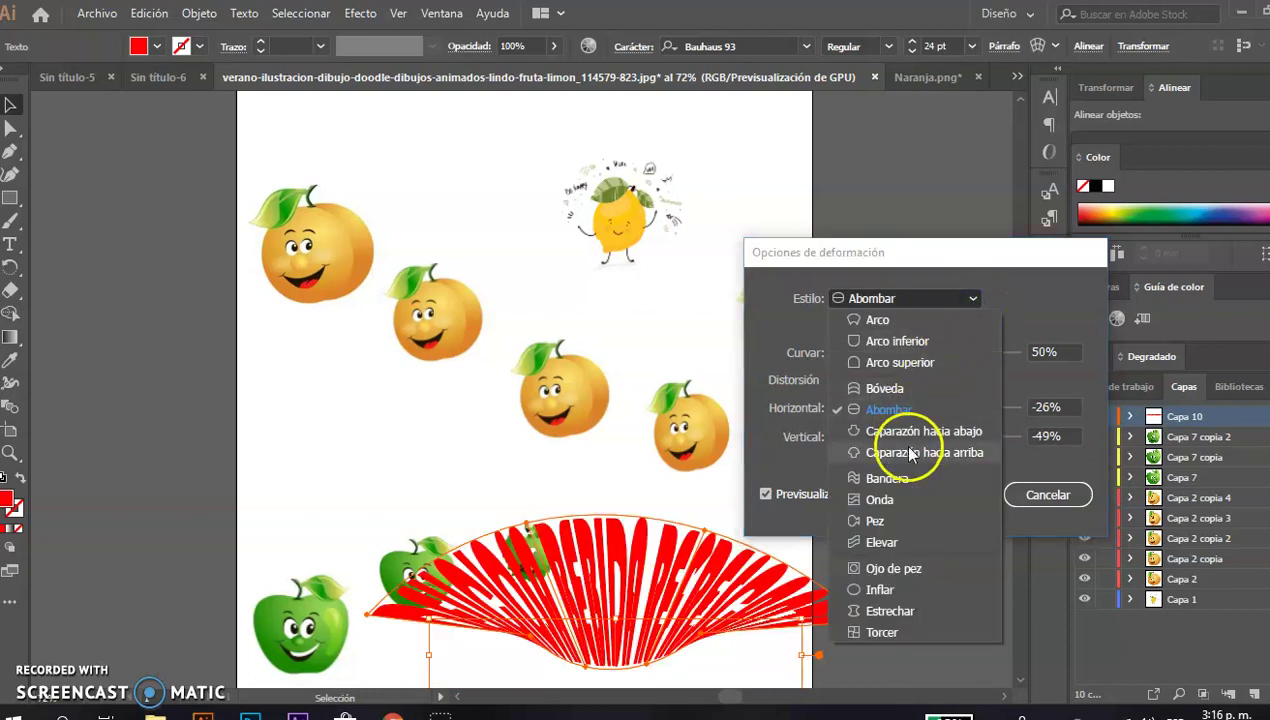
pyautogui.click(887, 479)
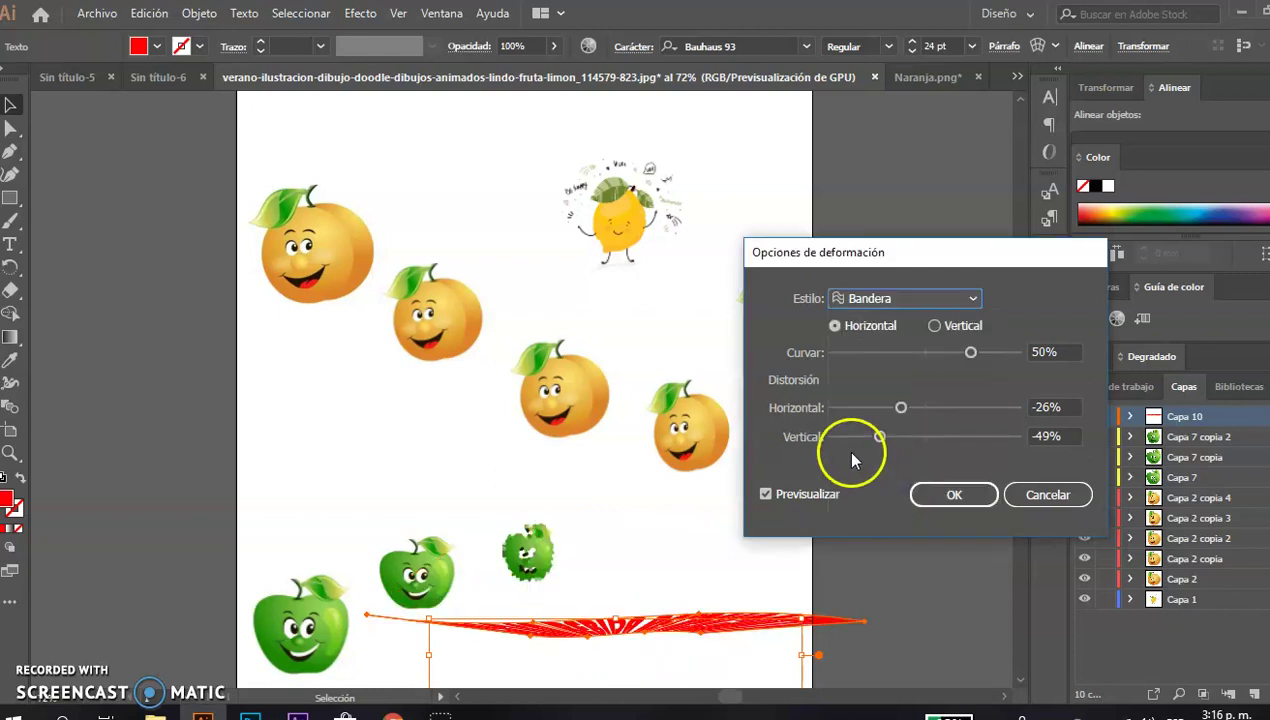
pyautogui.moveTo(900, 408); pyautogui.dragTo(864, 407)
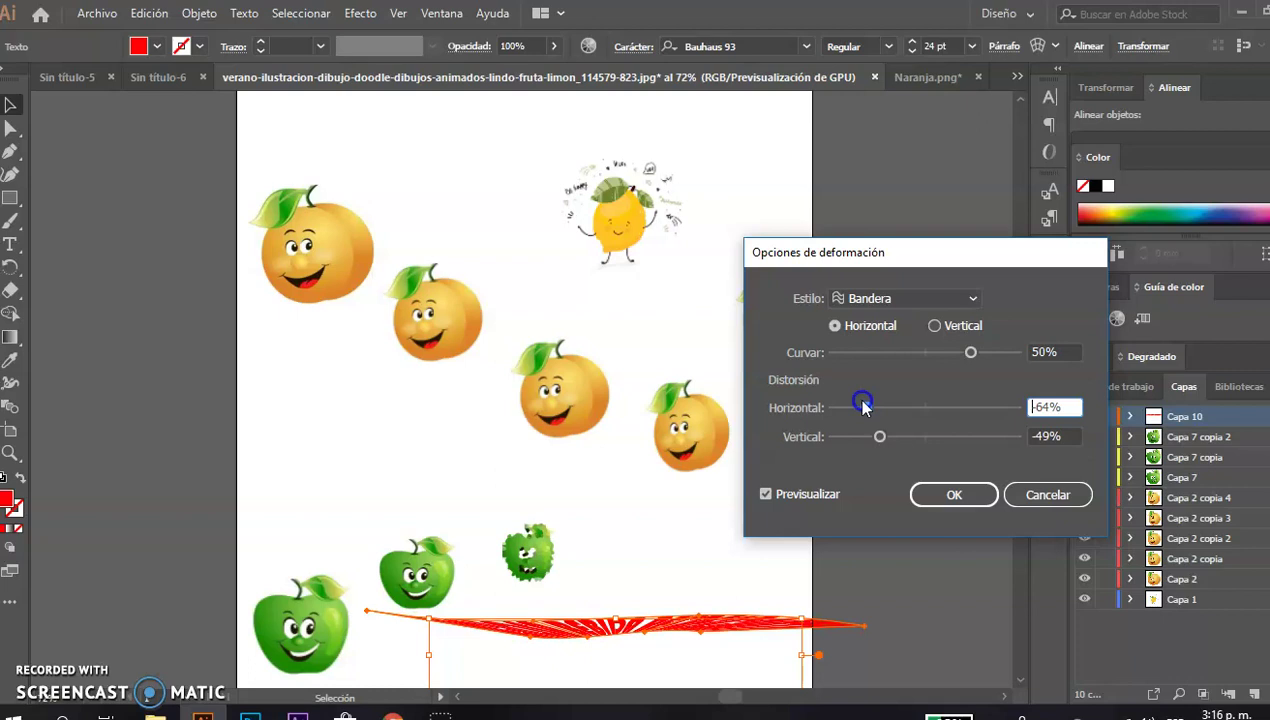
# Warp the slogan with the Onda style at -53% horizontal and -6% vertical distortion, apply it and deselect the slogan
pyautogui.click(975, 298)
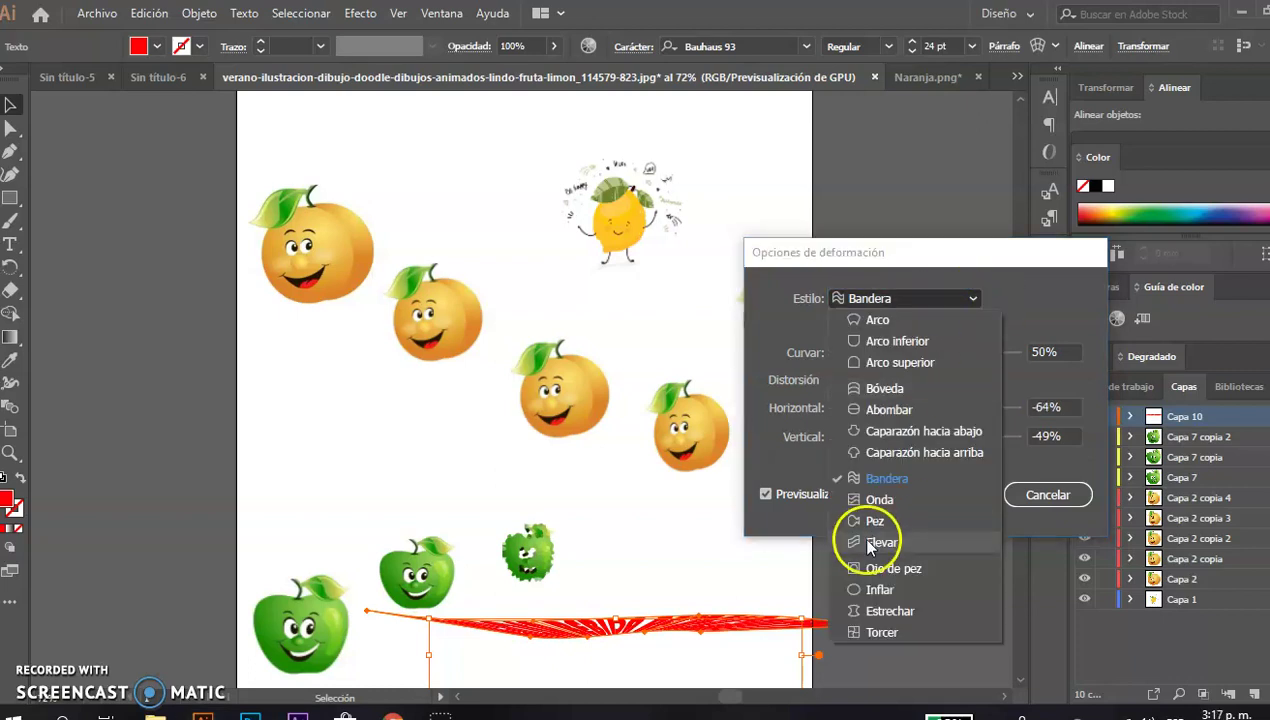
pyautogui.click(880, 502)
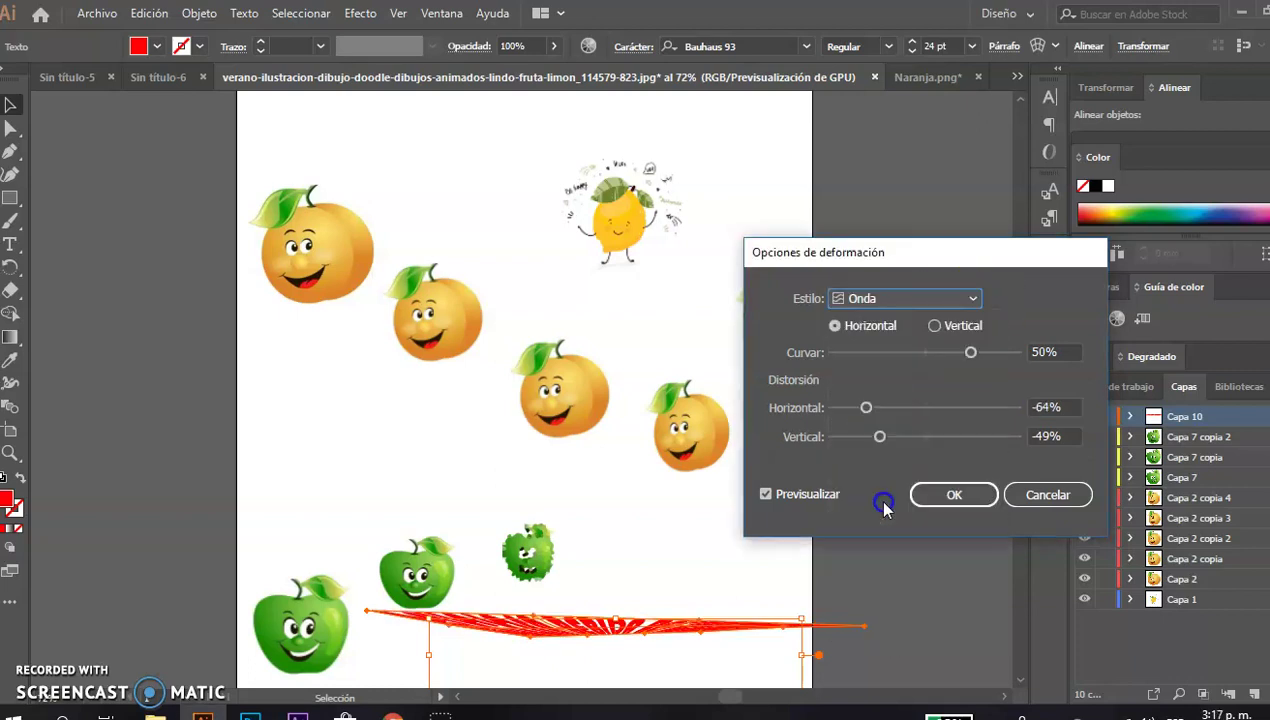
pyautogui.moveTo(878, 443); pyautogui.dragTo(925, 453)
pyautogui.click(866, 408)
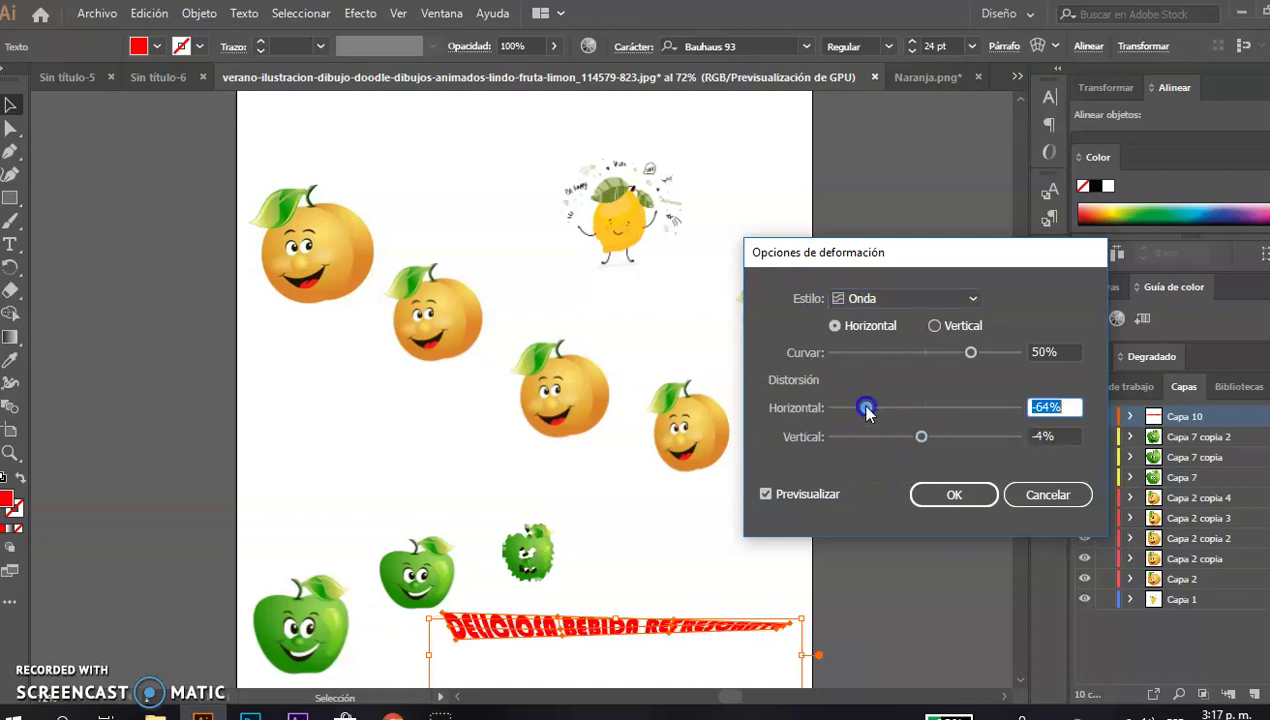
pyautogui.moveTo(880, 411); pyautogui.dragTo(934, 416)
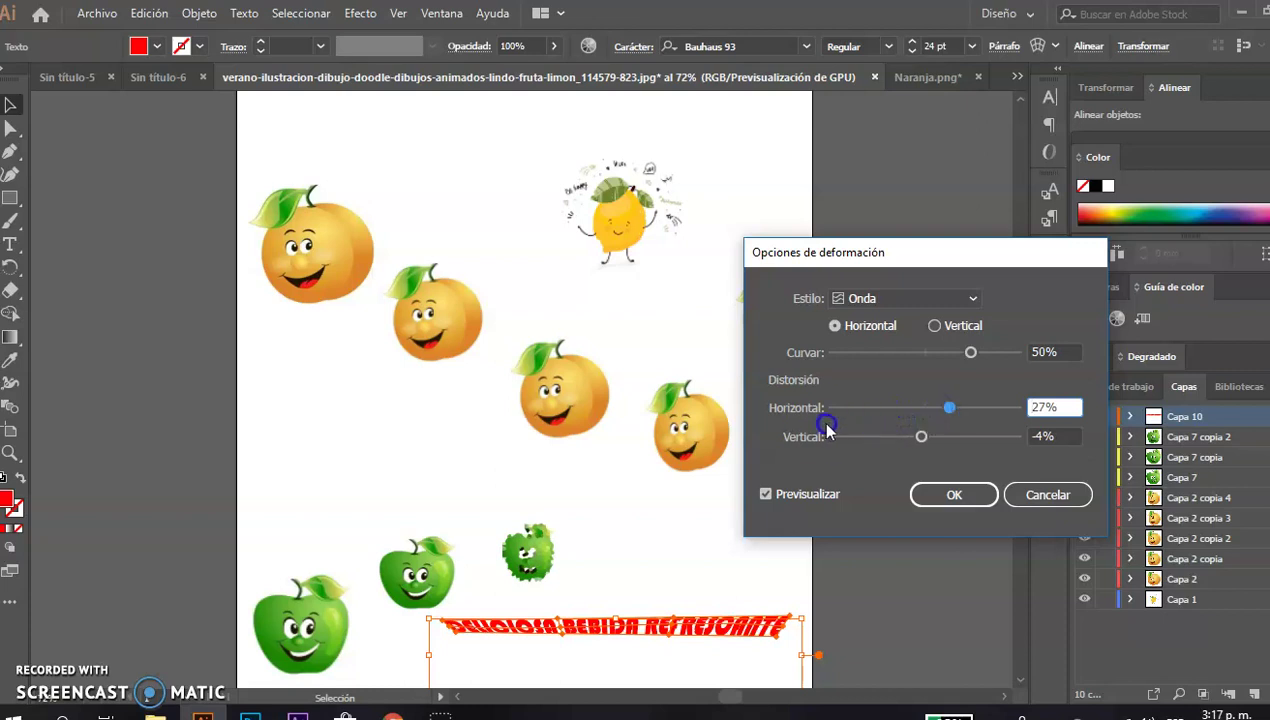
pyautogui.moveTo(953, 414); pyautogui.dragTo(918, 446)
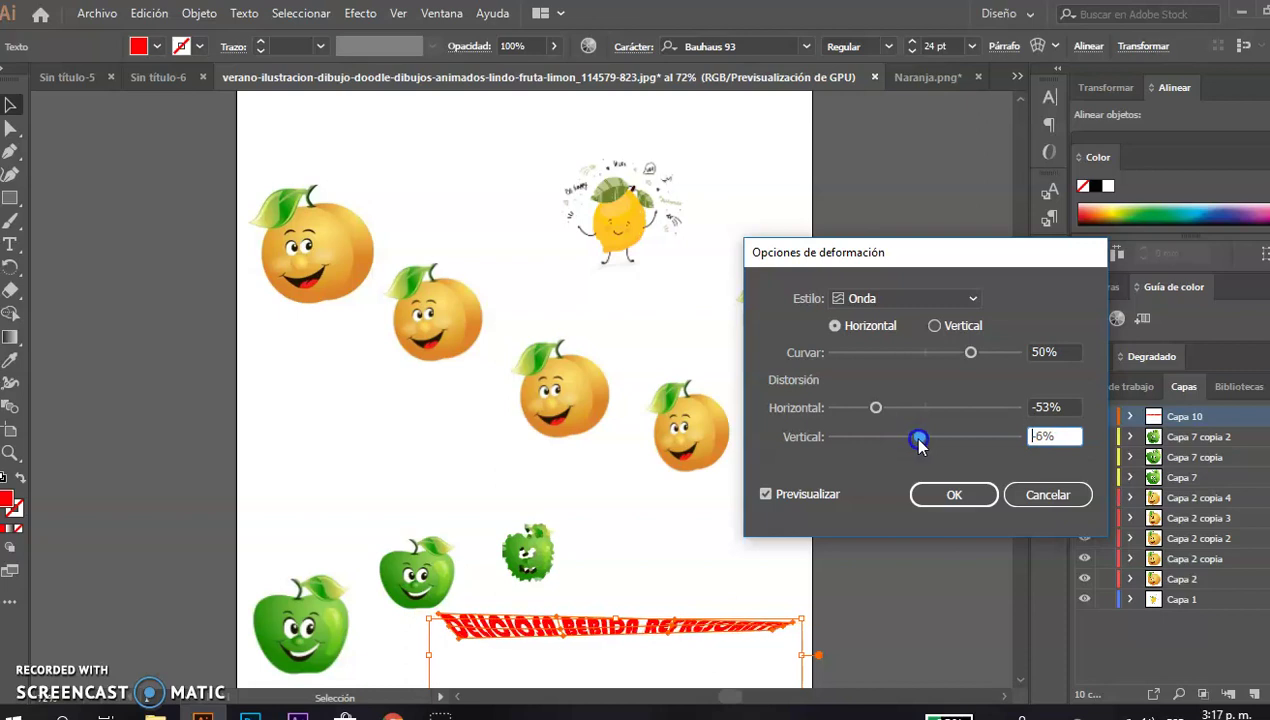
pyautogui.click(953, 494)
pyautogui.click(905, 565)
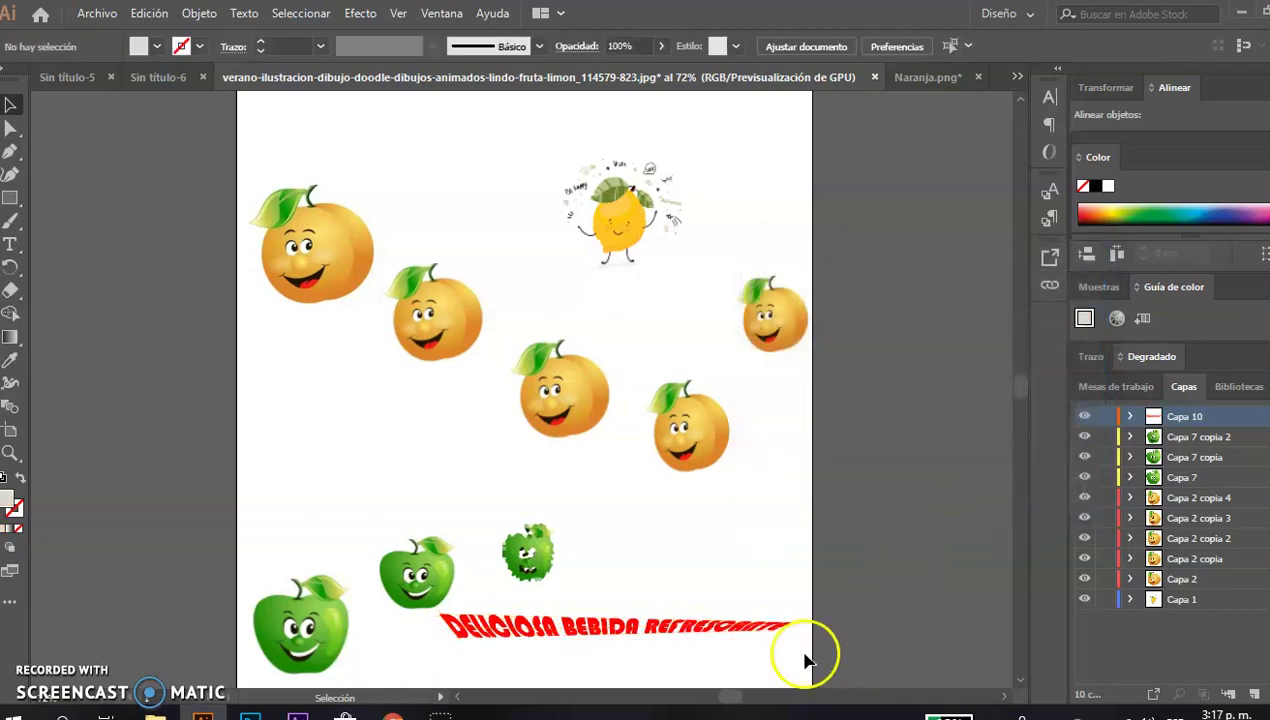
# Reposition the warped slogan slightly lower, near the page's bottom edge
pyautogui.click(720, 630)
pyautogui.moveTo(615, 608); pyautogui.dragTo(615, 600)
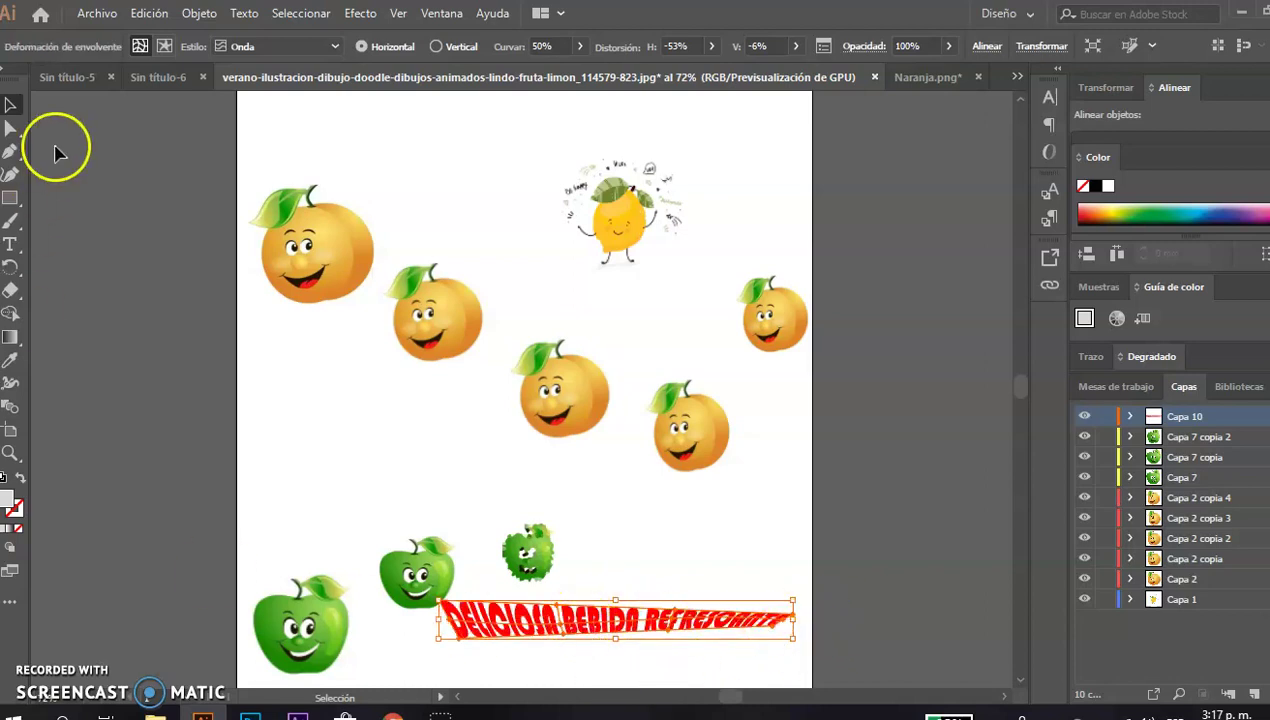
pyautogui.doubleClick(10, 106)
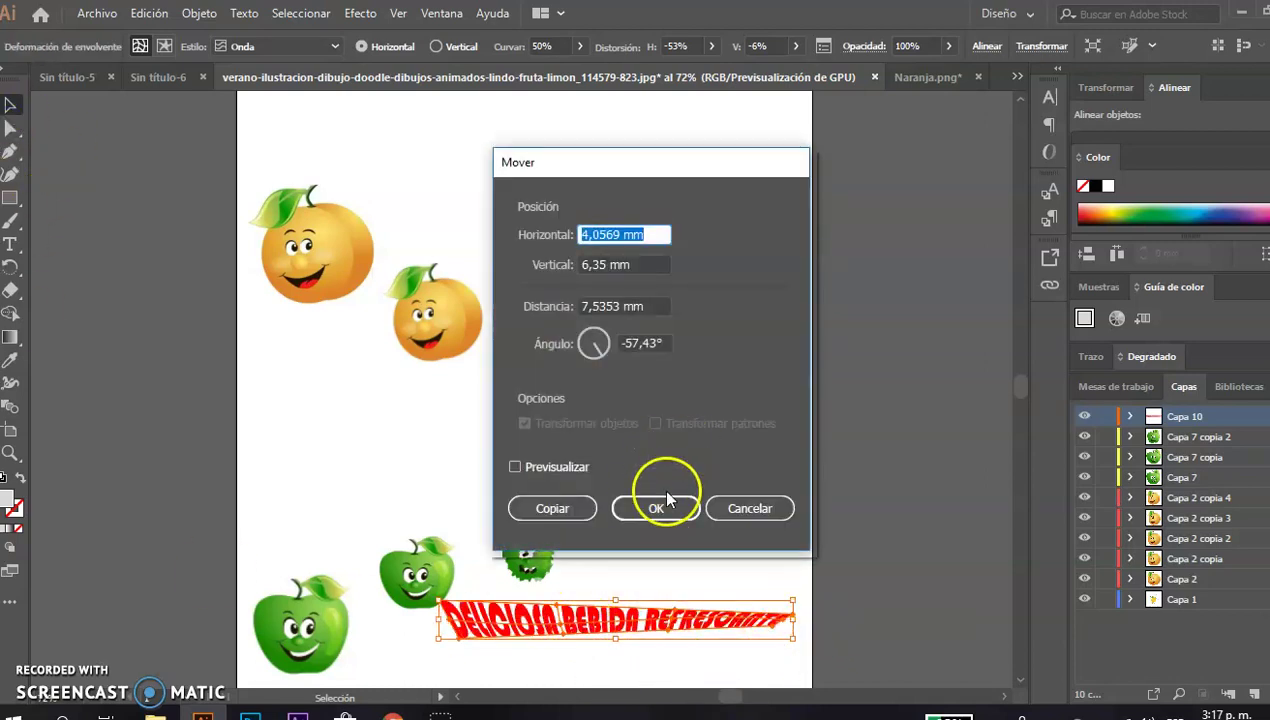
pyautogui.click(752, 510)
pyautogui.moveTo(694, 627); pyautogui.dragTo(675, 650)
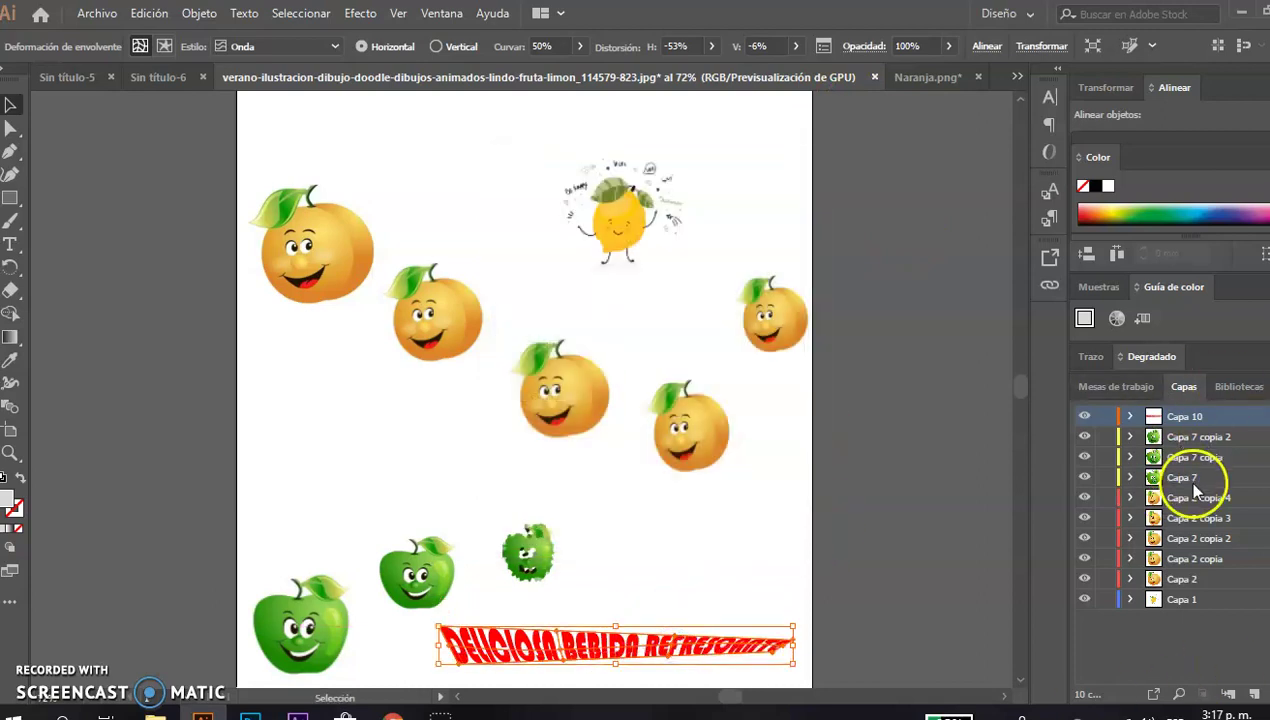
# Duplicate the slogan's layer, Capa 10
pyautogui.click(1230, 424)
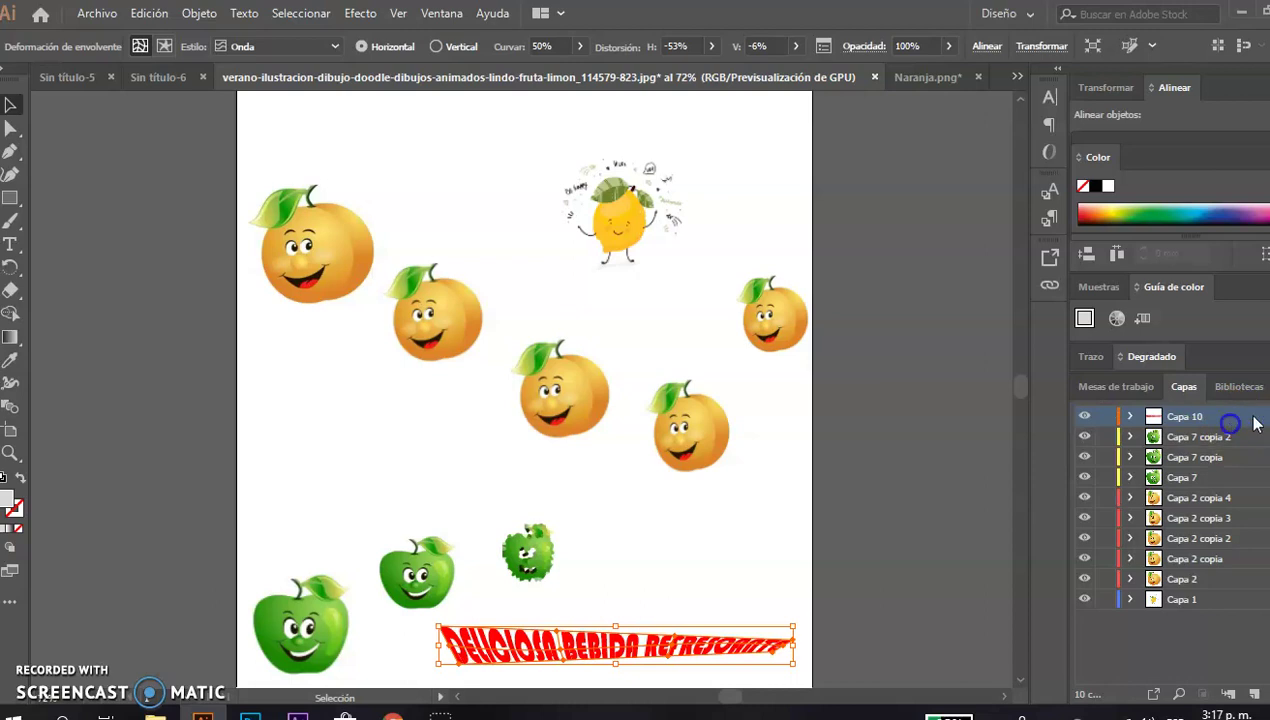
pyautogui.rightClick(1230, 424)
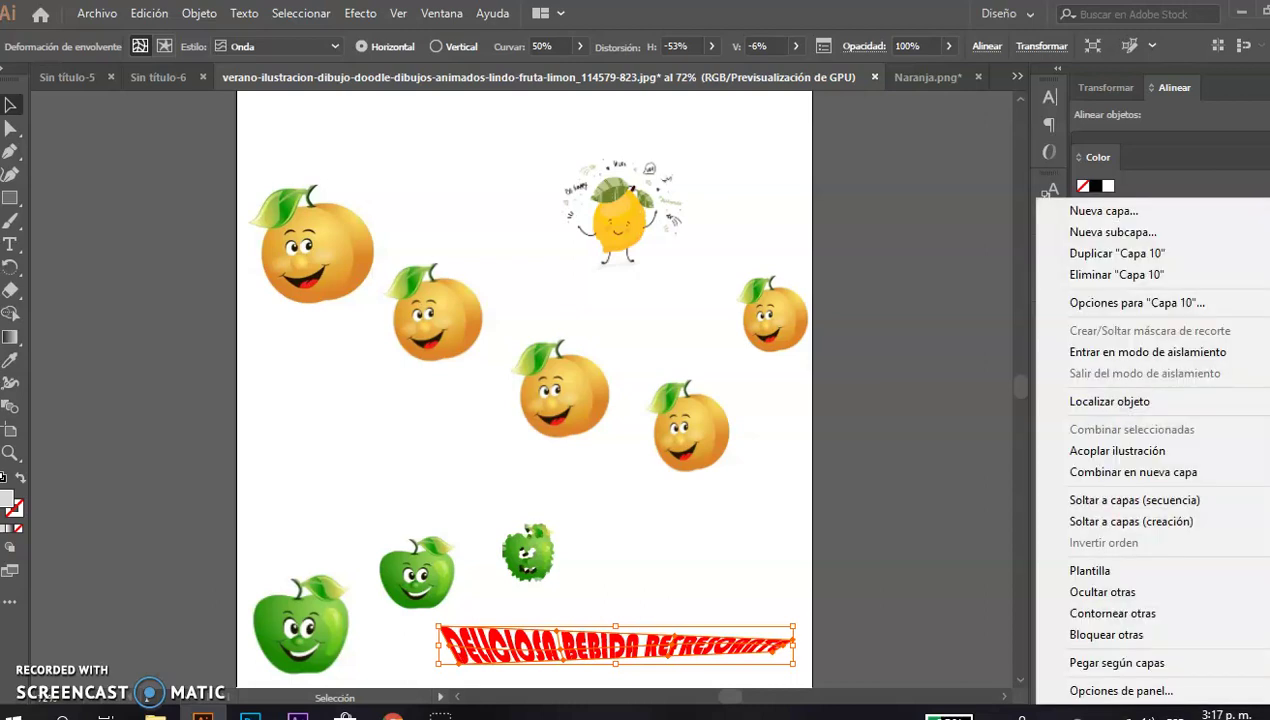
pyautogui.click(1127, 256)
# Hide every layer except the duplicated slogan layer, Capa 10 copia
pyautogui.click(1085, 438)
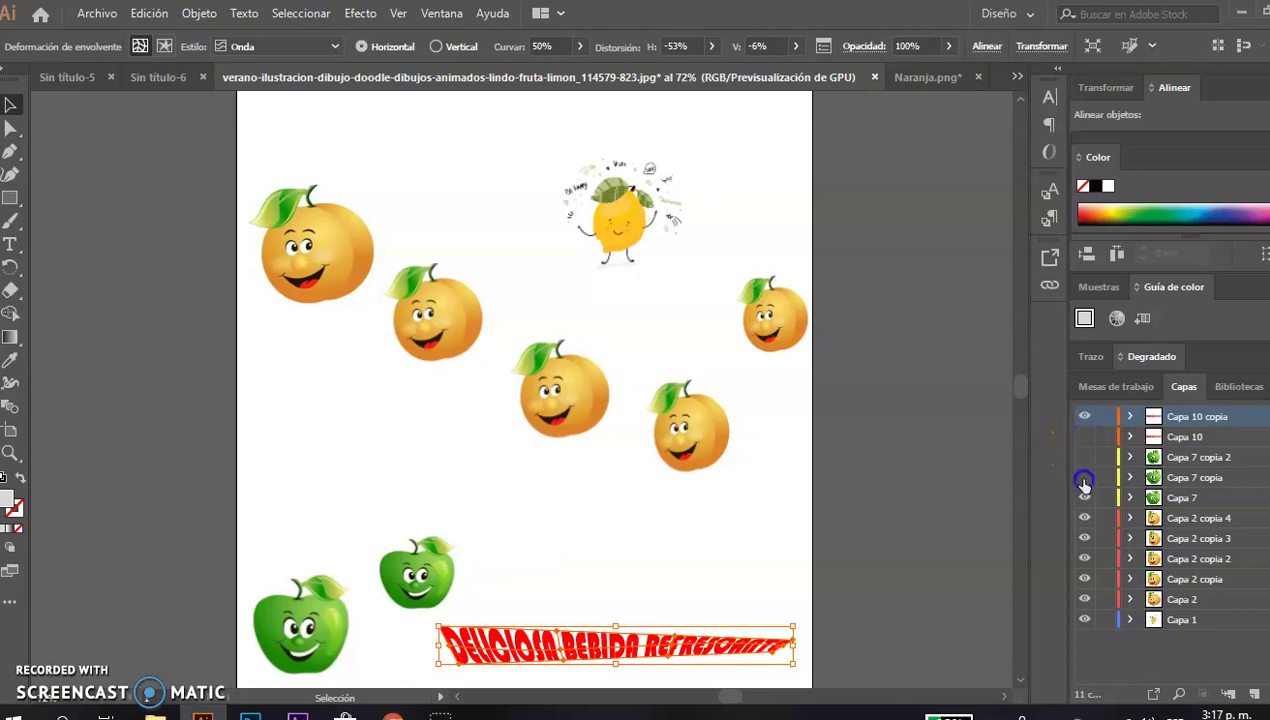
pyautogui.click(1084, 477)
pyautogui.click(1084, 497)
pyautogui.click(1084, 518)
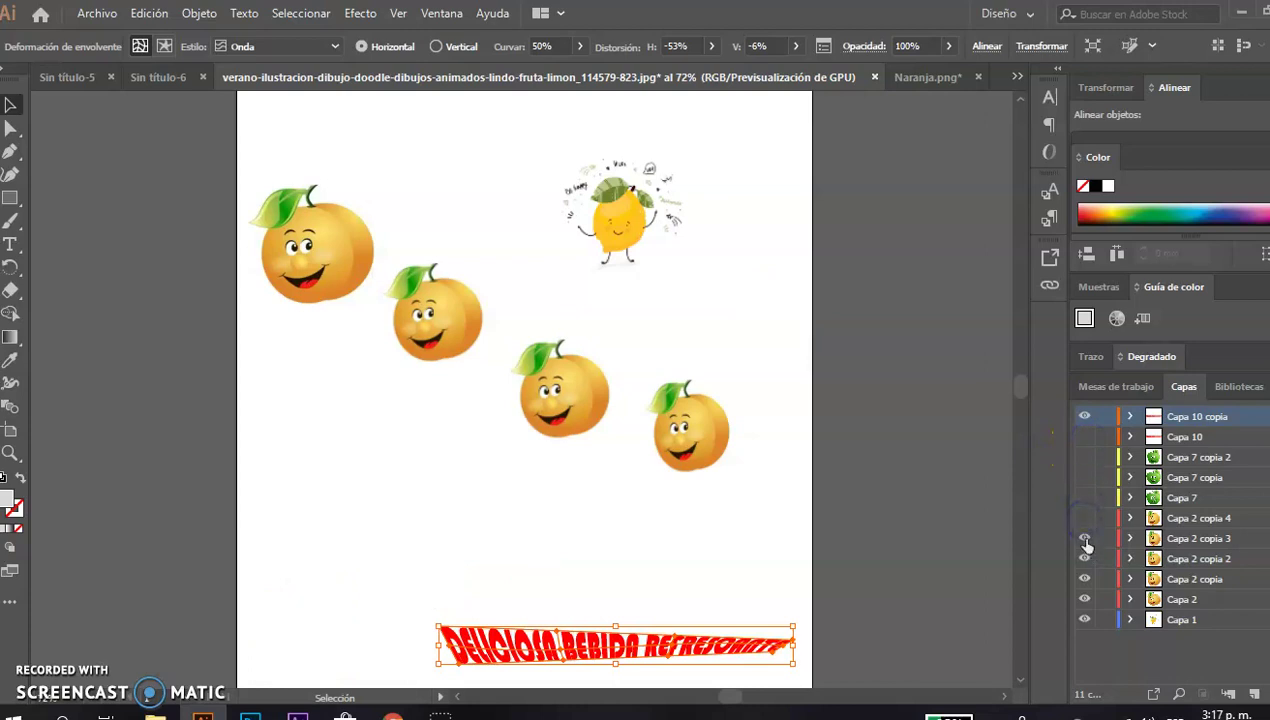
pyautogui.click(1084, 538)
pyautogui.click(1084, 558)
pyautogui.click(1084, 579)
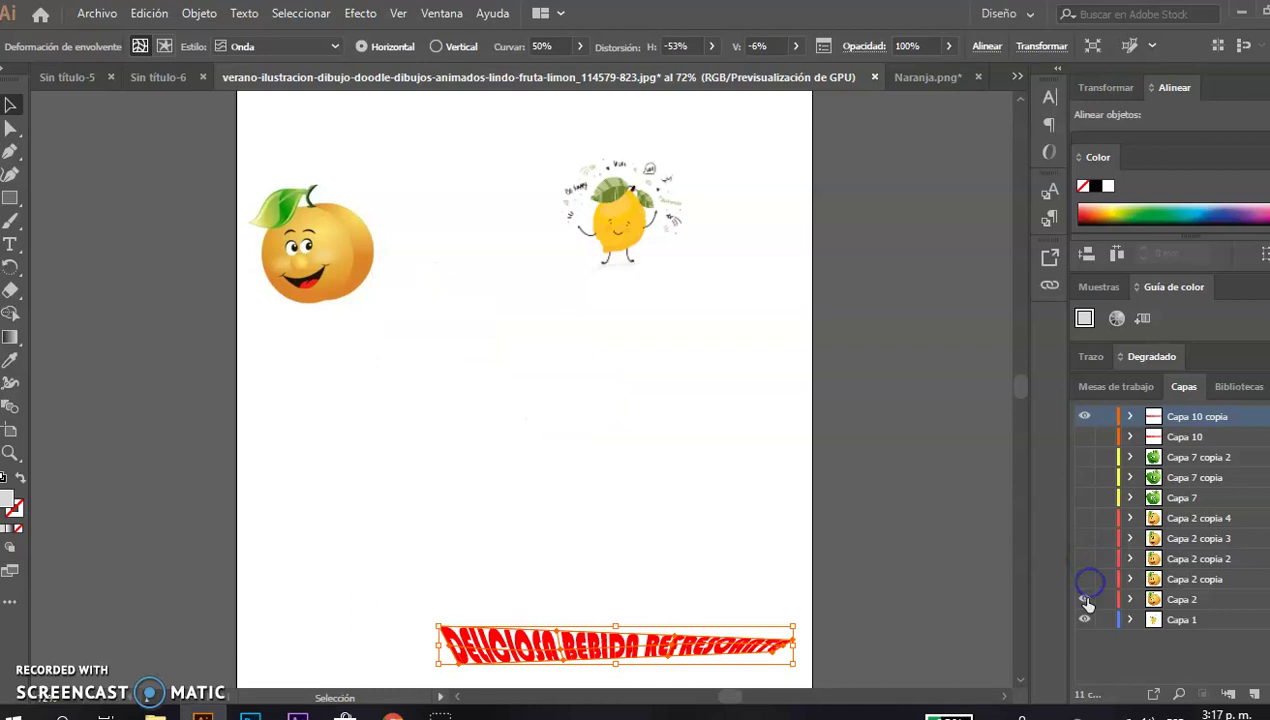
pyautogui.click(1084, 599)
pyautogui.click(1084, 619)
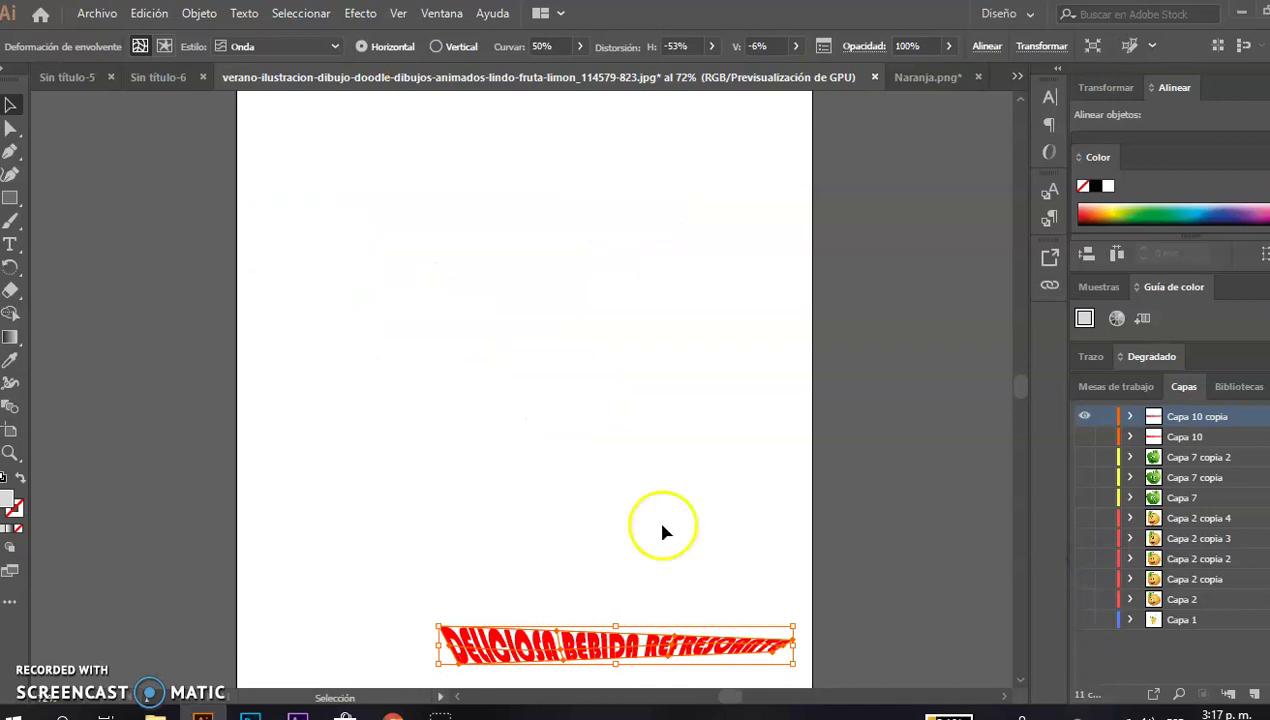
# Apply a previewed 3D rotation effect to the slogan copy with custom angles of -18°, -29° and 5°
pyautogui.click(361, 14)
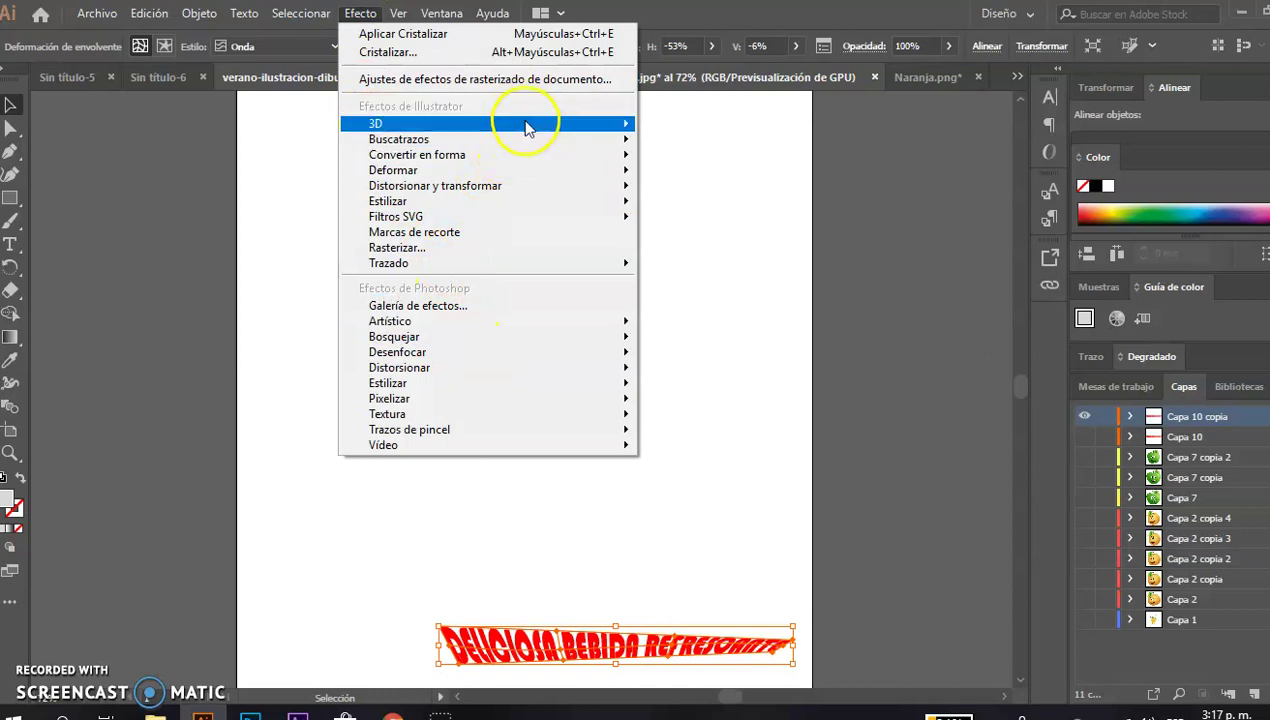
pyautogui.moveTo(567, 124)
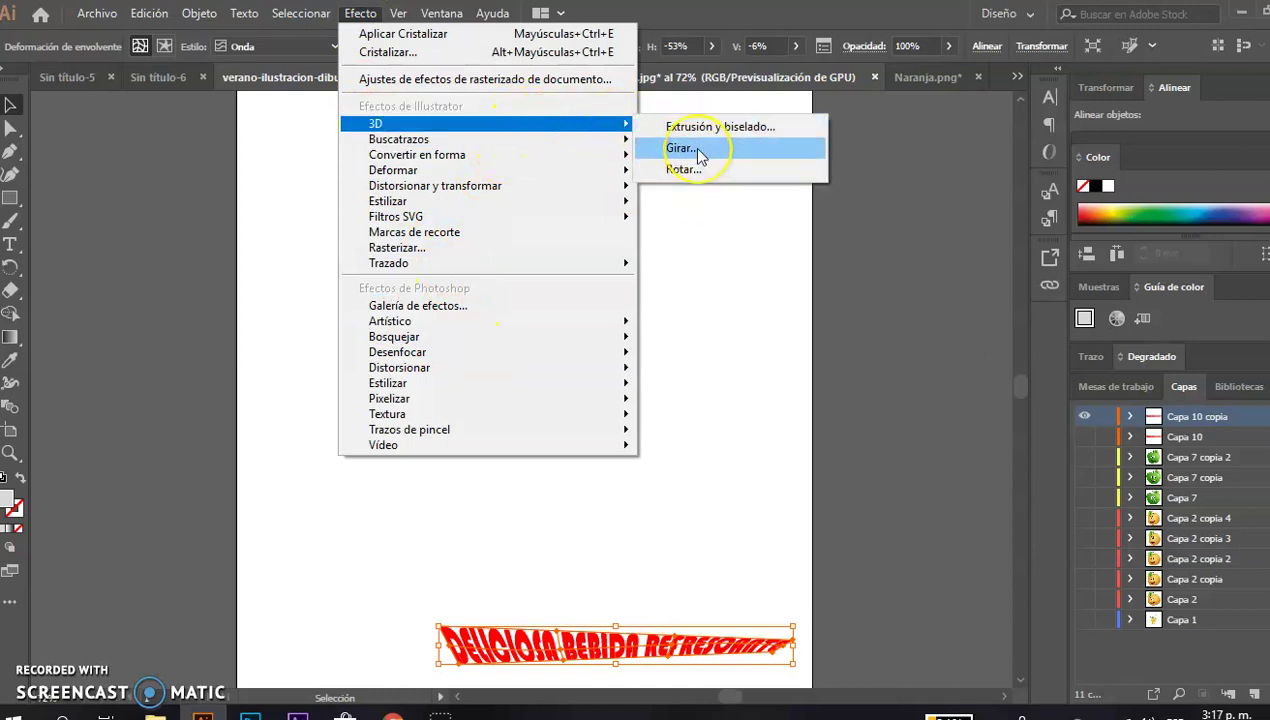
pyautogui.click(700, 172)
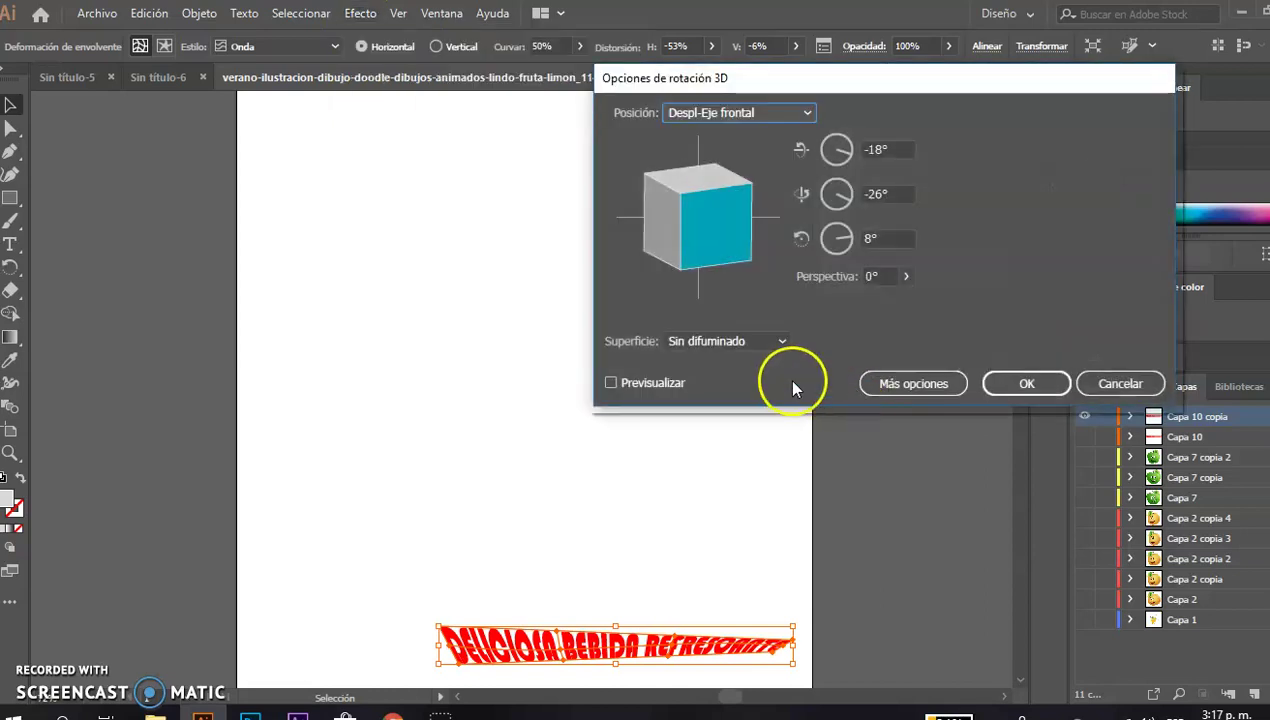
pyautogui.click(630, 385)
pyautogui.moveTo(703, 264); pyautogui.dragTo(720, 229)
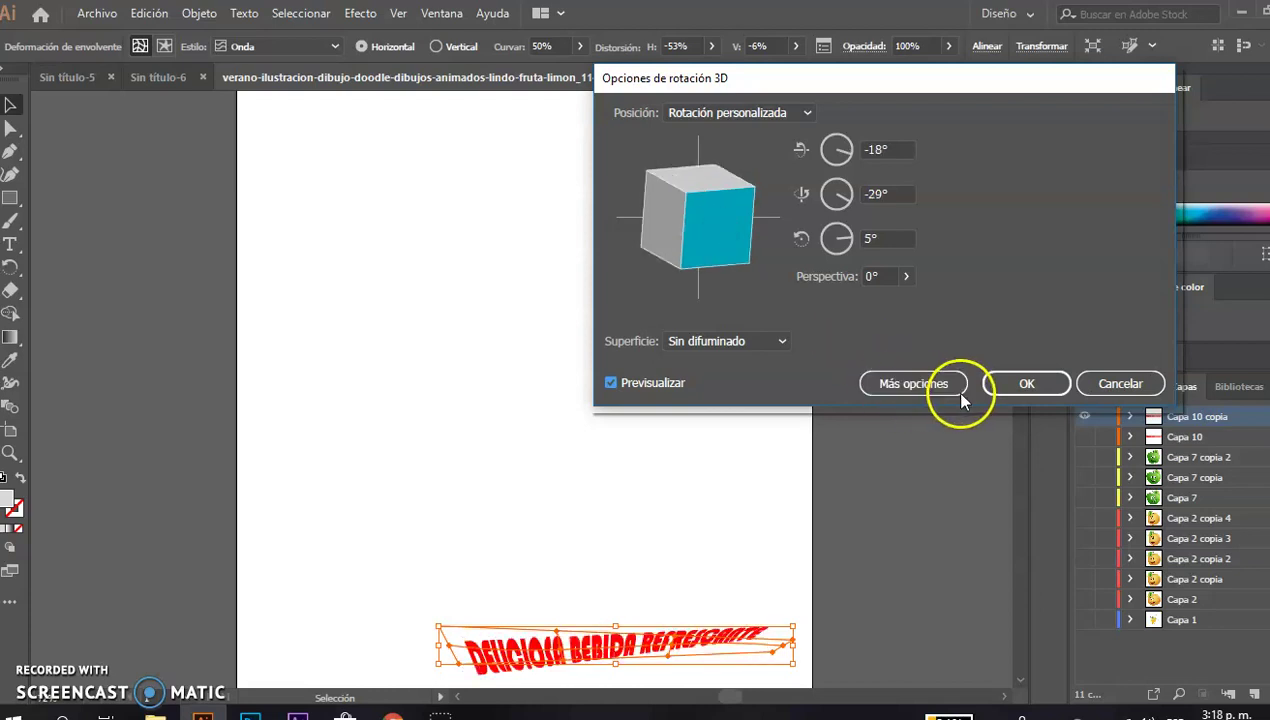
pyautogui.click(1013, 385)
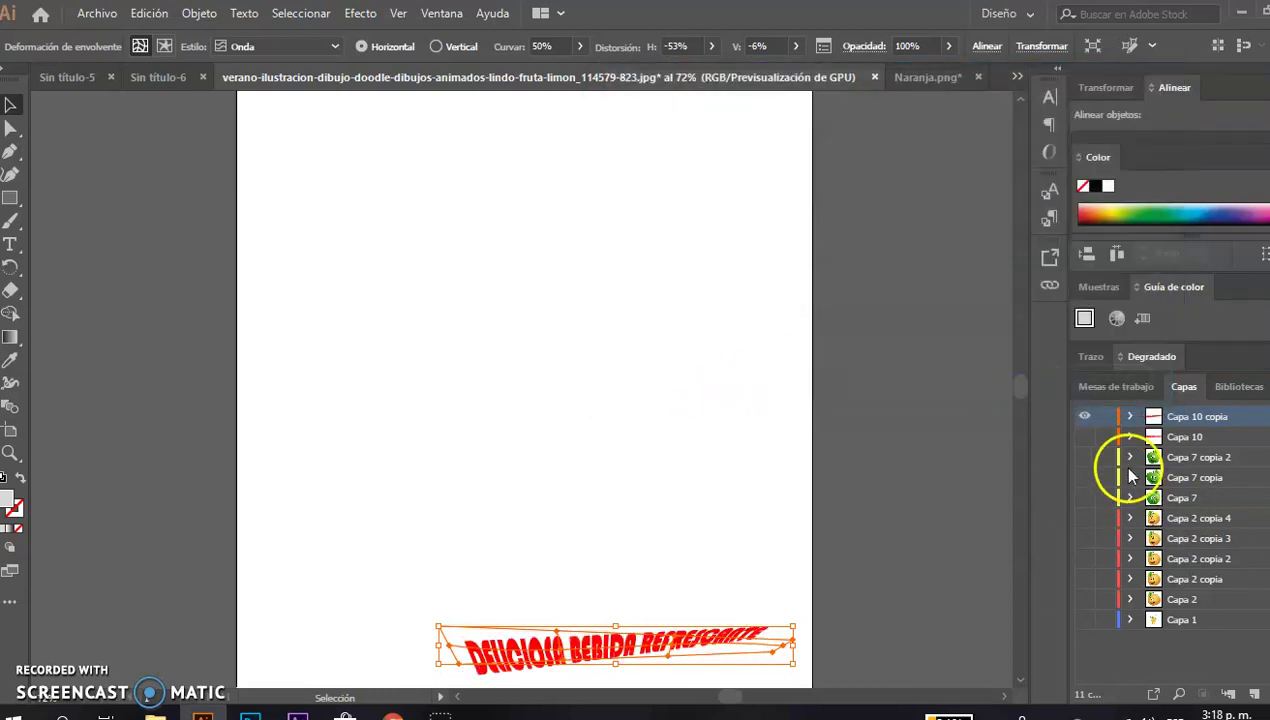
# Make all the hidden layers visible again, from Capa 10 down to Capa 1
pyautogui.click(1084, 437)
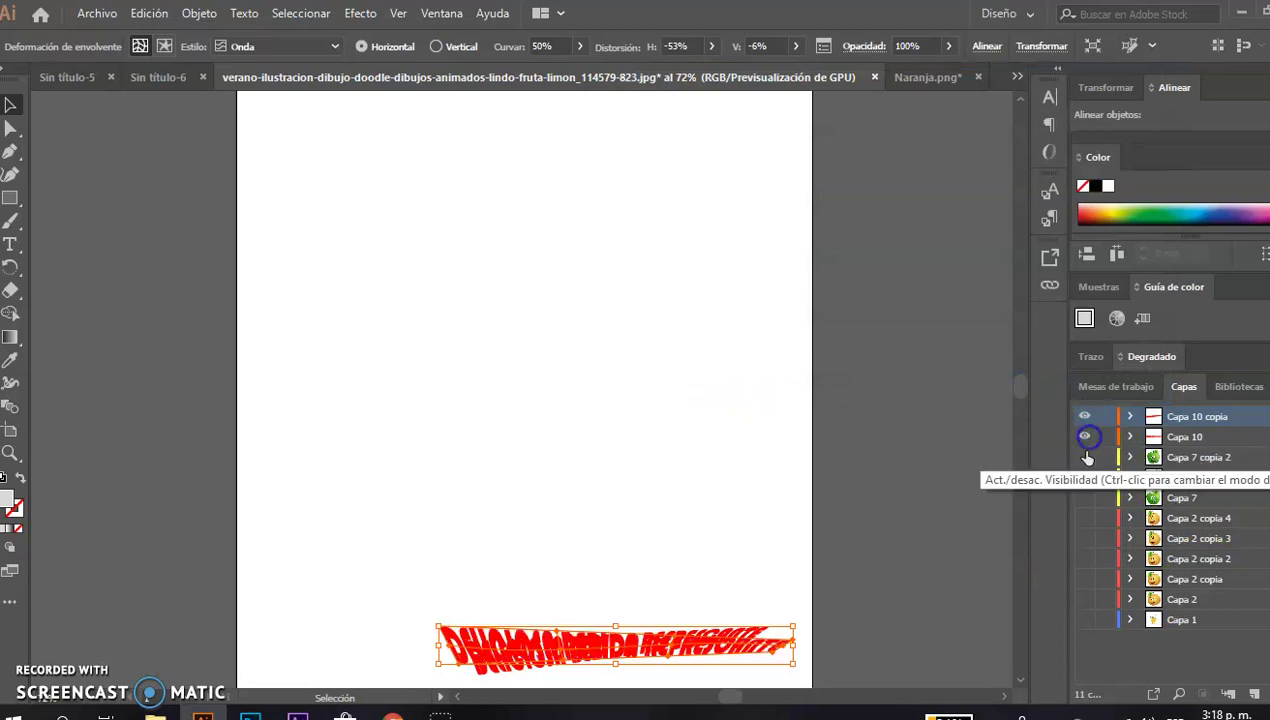
pyautogui.click(1085, 457)
pyautogui.click(1084, 477)
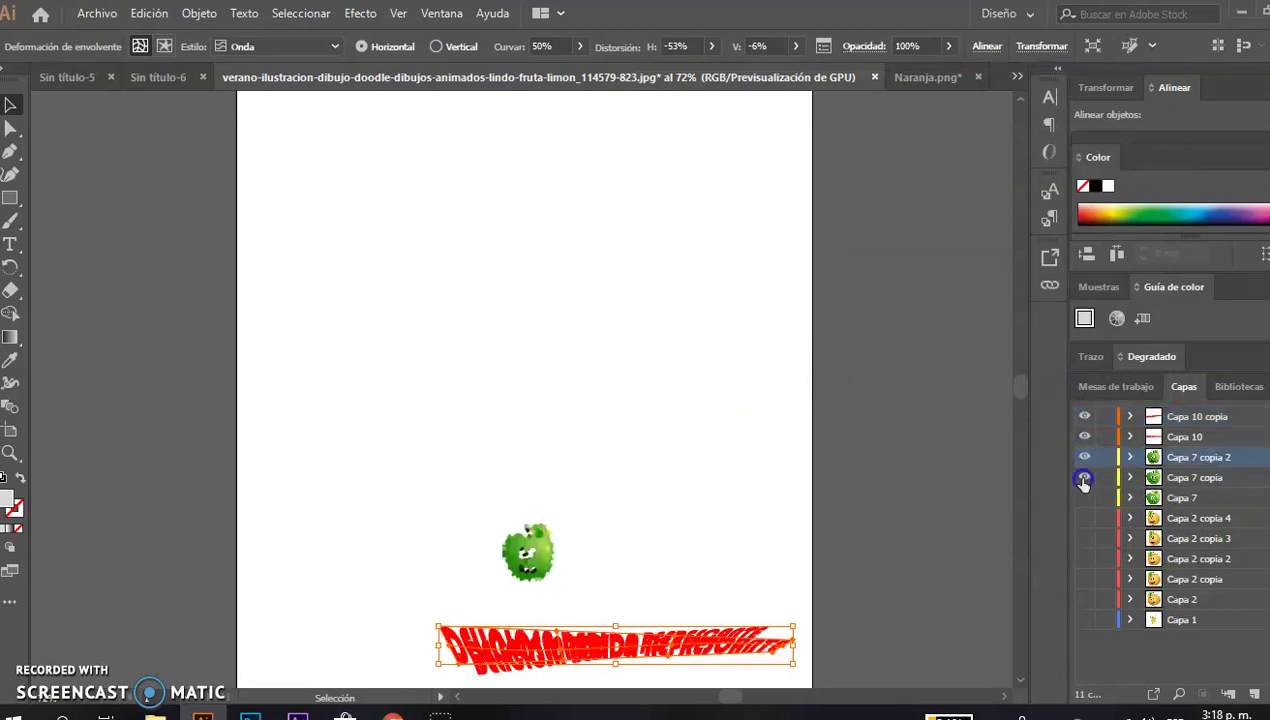
pyautogui.click(1084, 497)
pyautogui.click(1084, 518)
pyautogui.click(1084, 538)
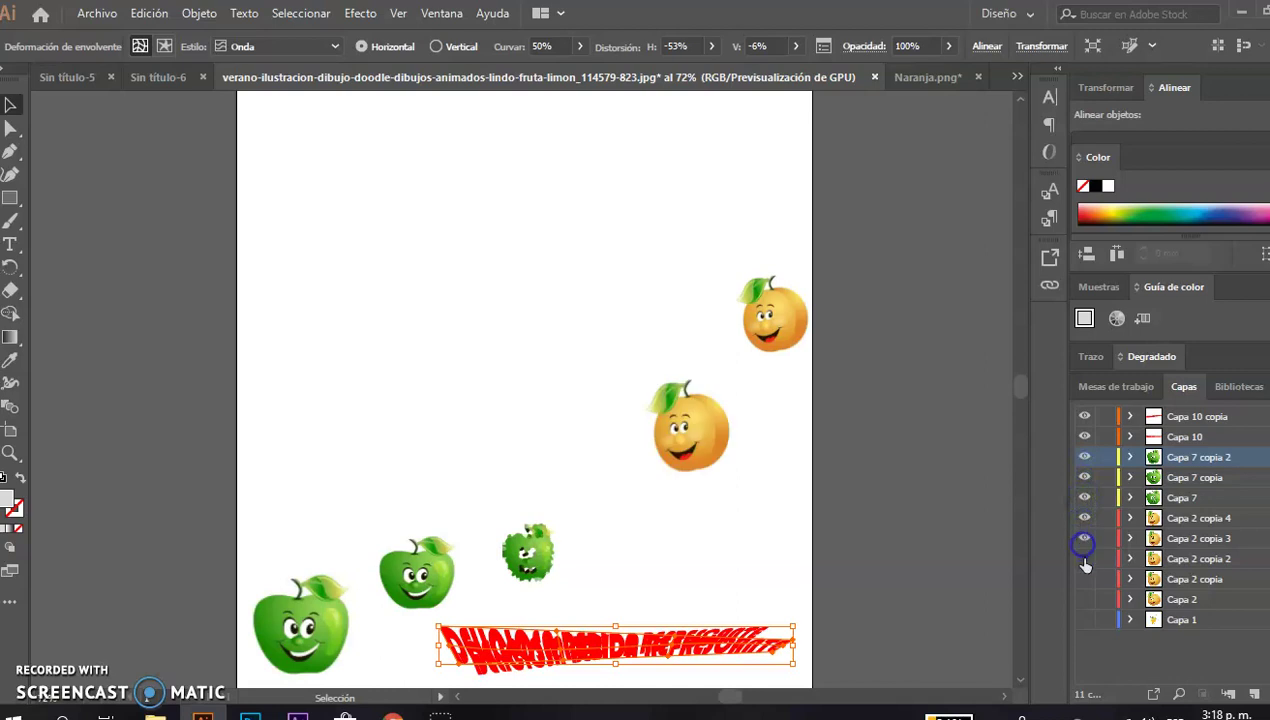
pyautogui.click(1084, 558)
pyautogui.click(1084, 579)
pyautogui.click(1084, 599)
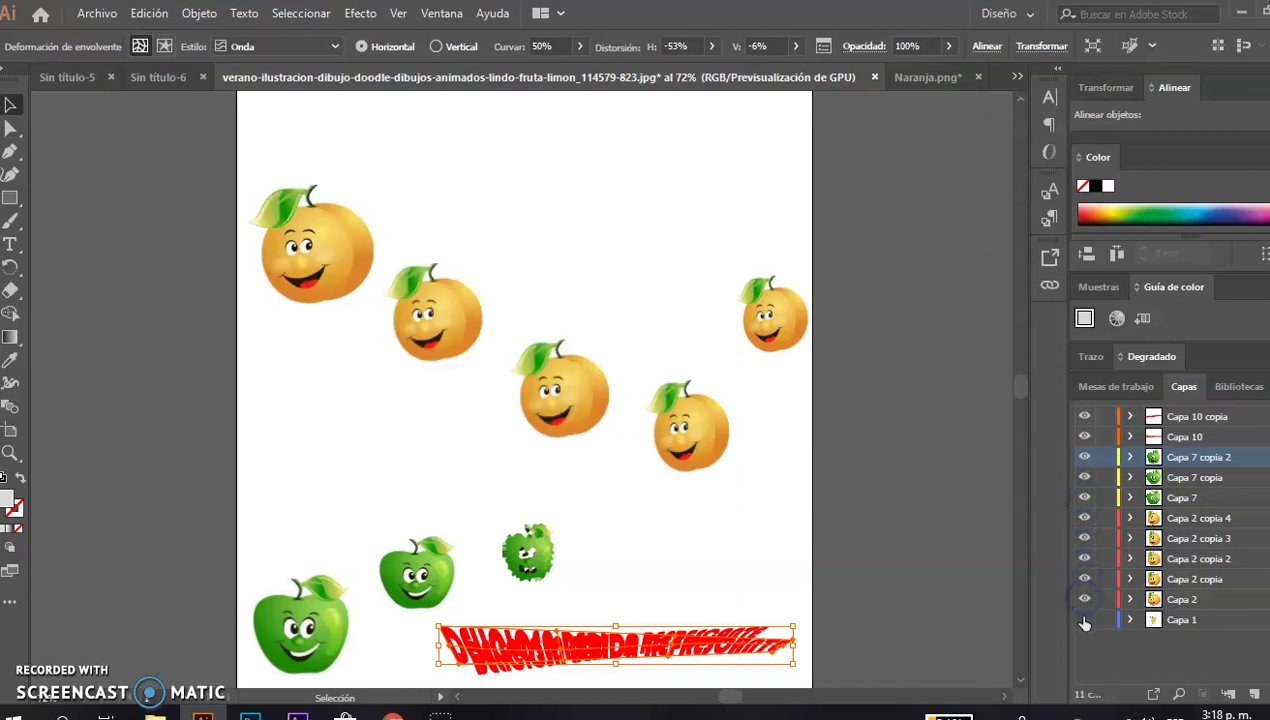
pyautogui.click(1084, 620)
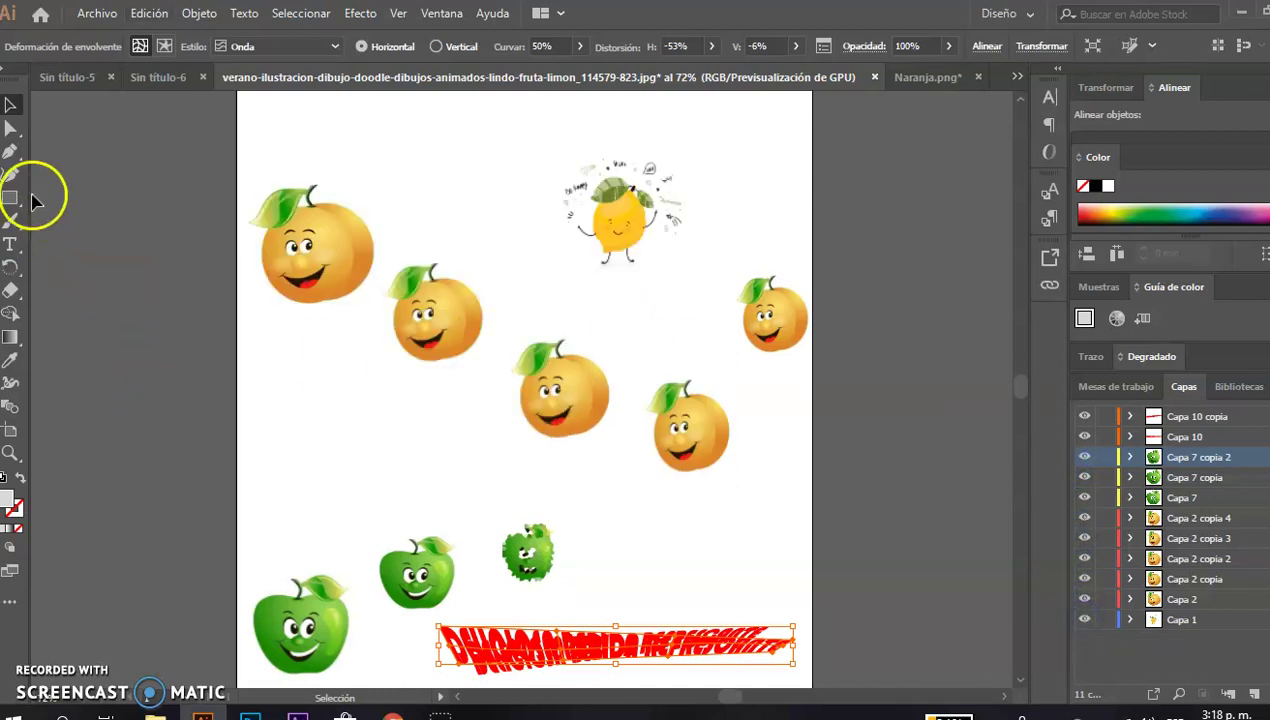
# Start exporting the fruit illustration with the file type set to Flash (*.SWF)
pyautogui.click(99, 14)
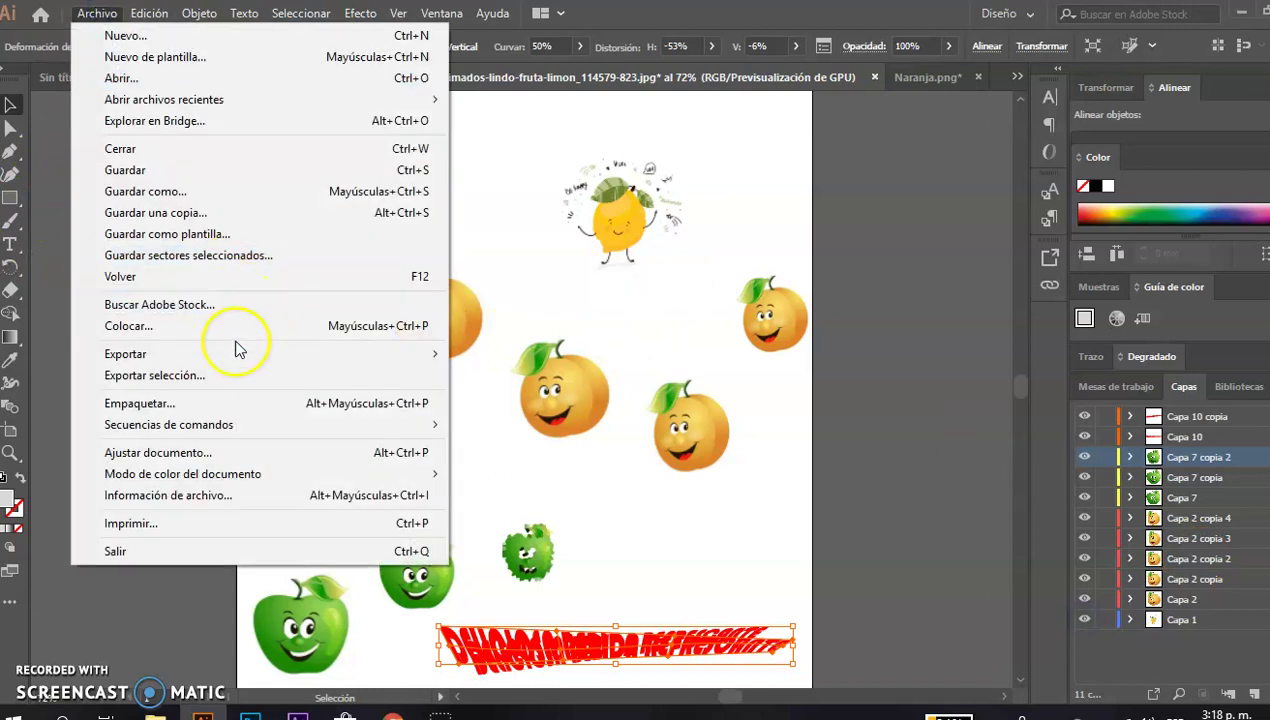
pyautogui.moveTo(385, 352)
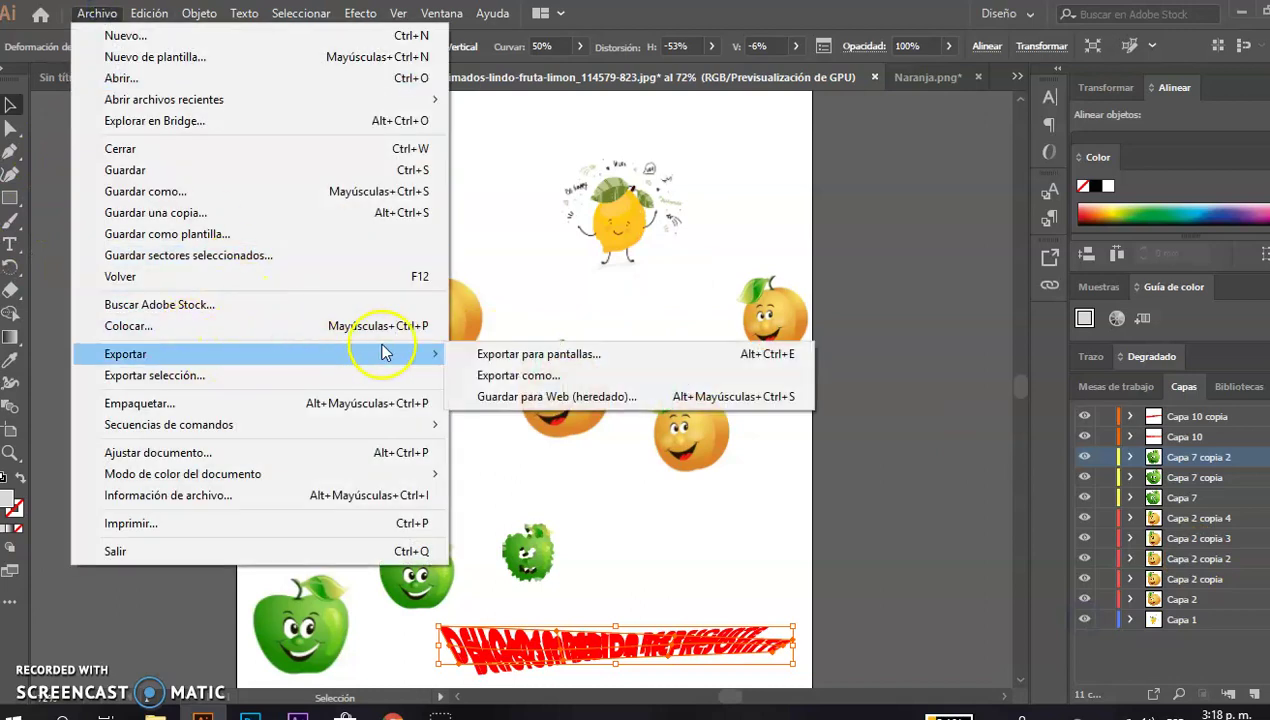
pyautogui.click(505, 376)
pyautogui.click(208, 386)
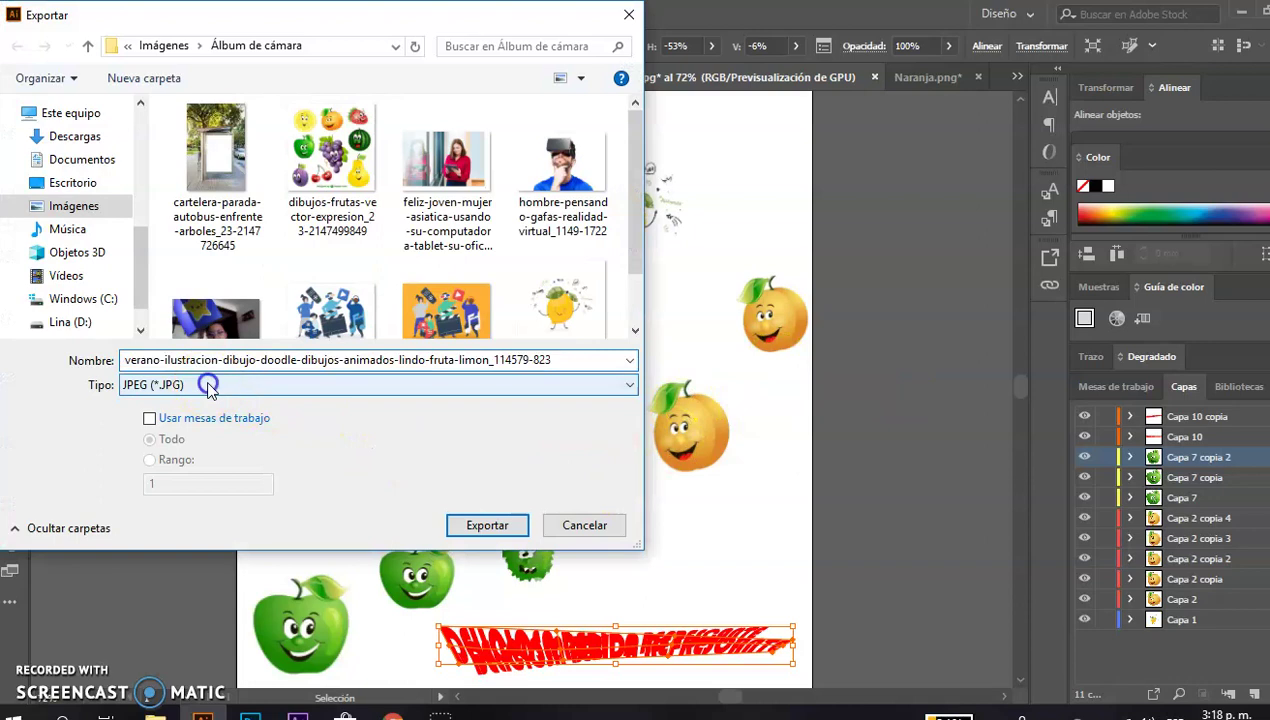
pyautogui.click(180, 462)
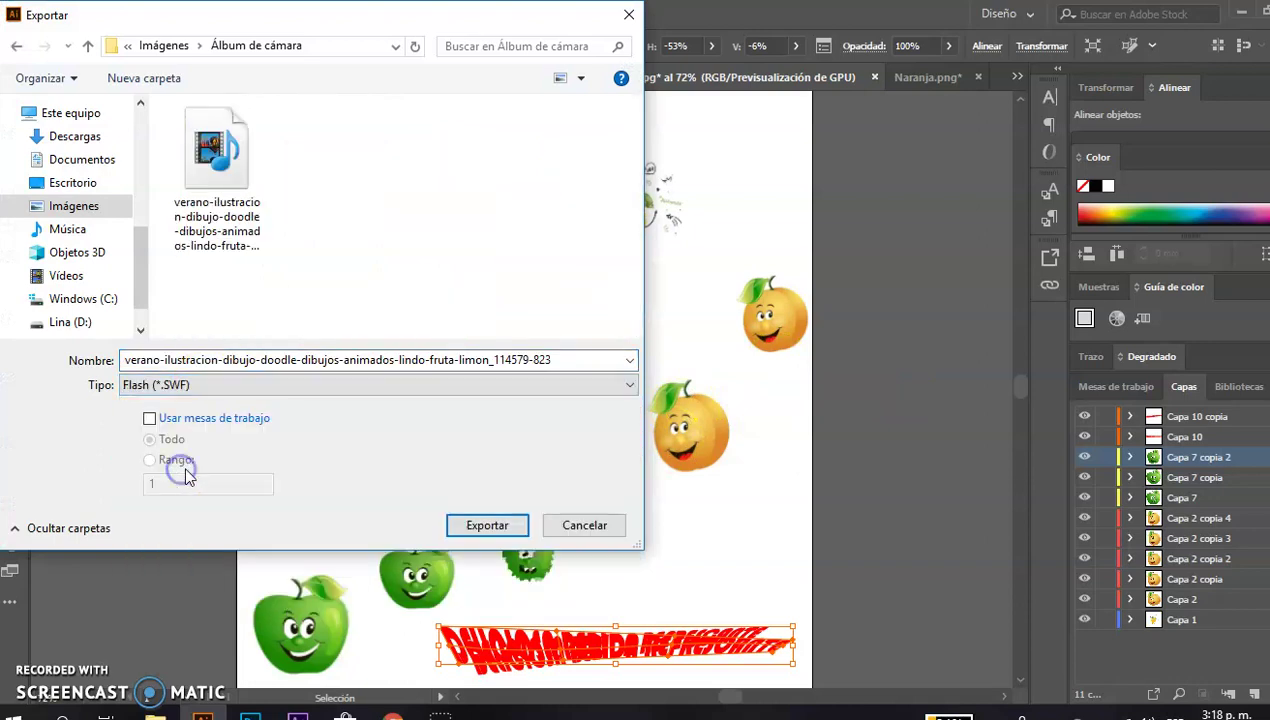
# Name the export file Proyecto bebida, choose the Escritorio folder as its location and proceed to the SWF options
pyautogui.click(561, 361)
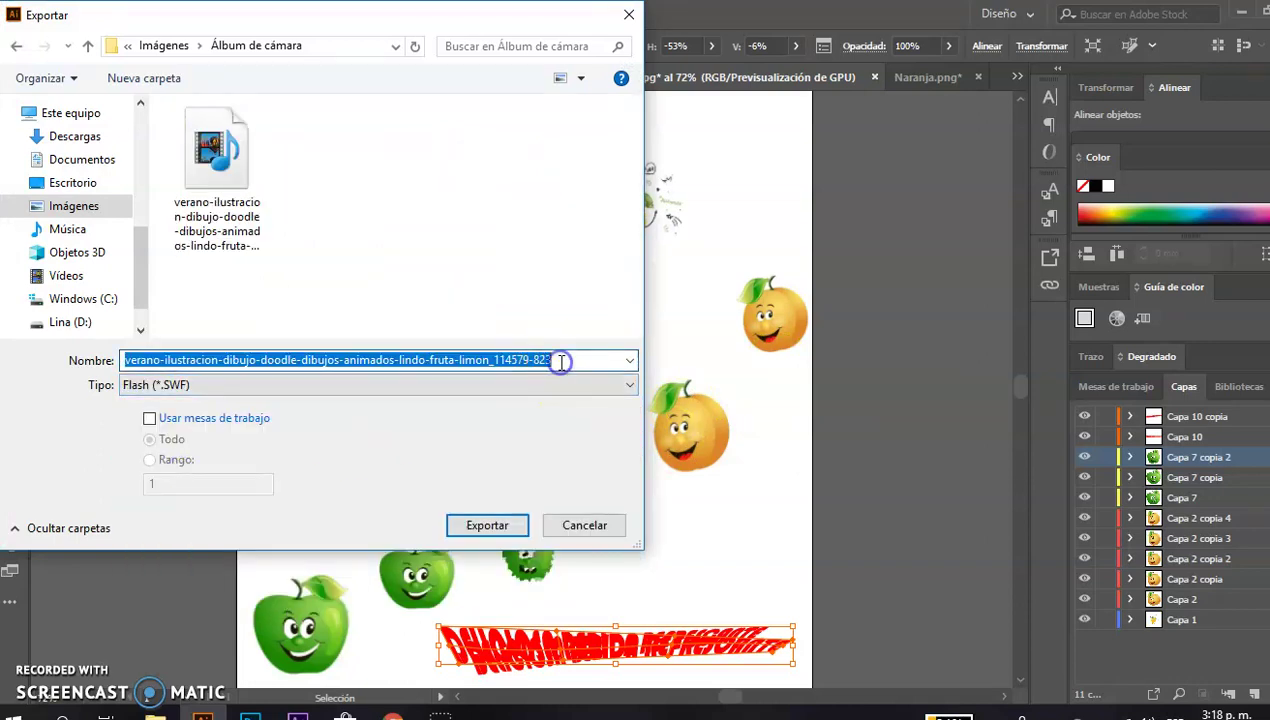
pyautogui.write('pR')
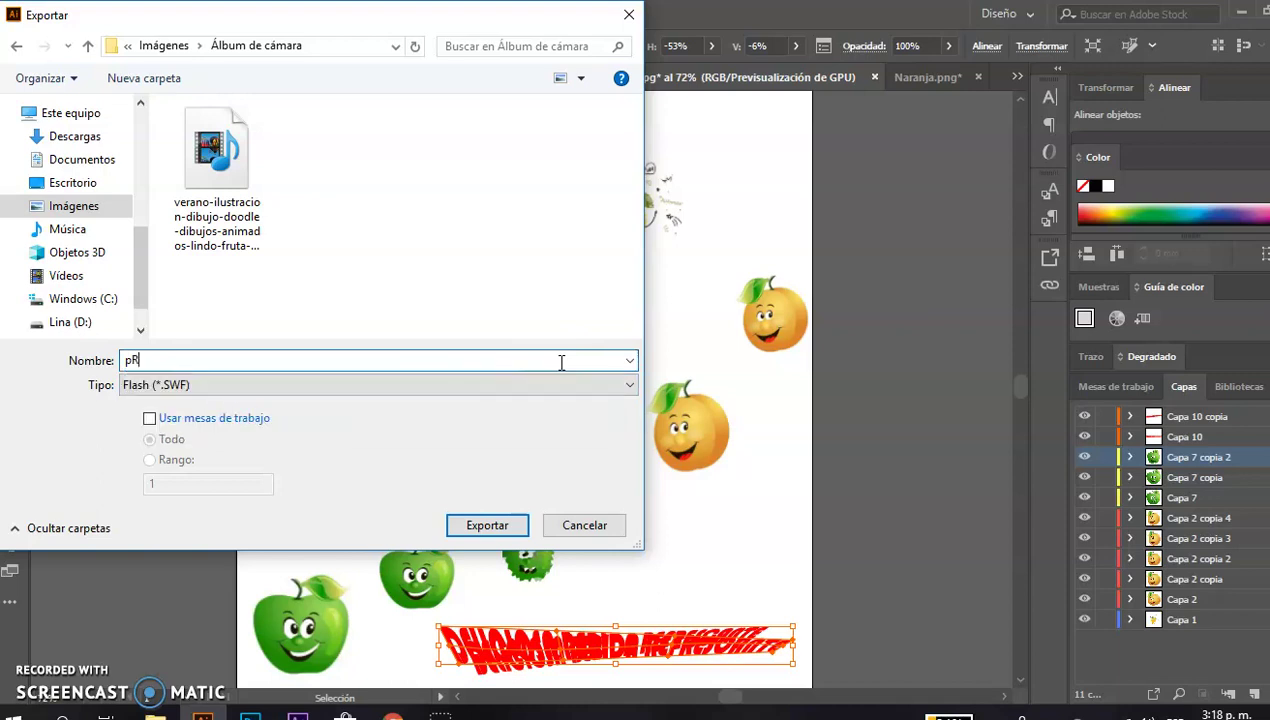
pyautogui.press('BackSpace')
pyautogui.press('BackSpace')
pyautogui.write('P')
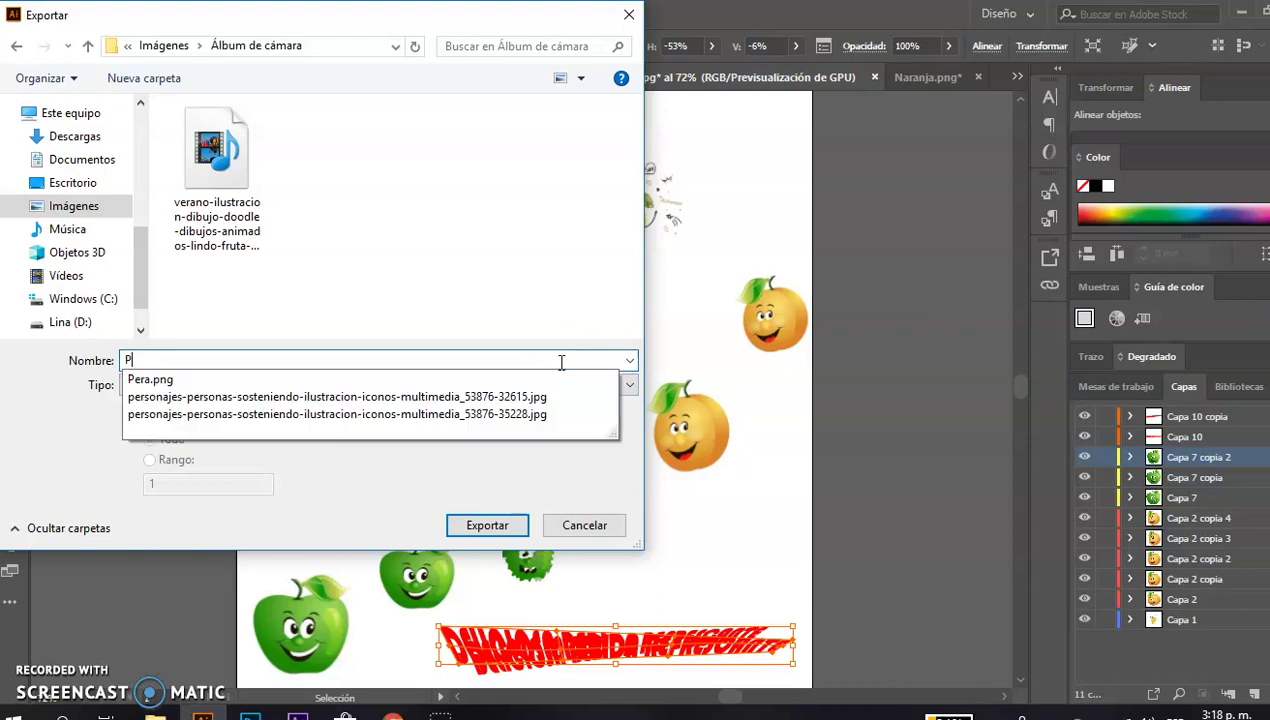
pyautogui.write('royecto bebida')
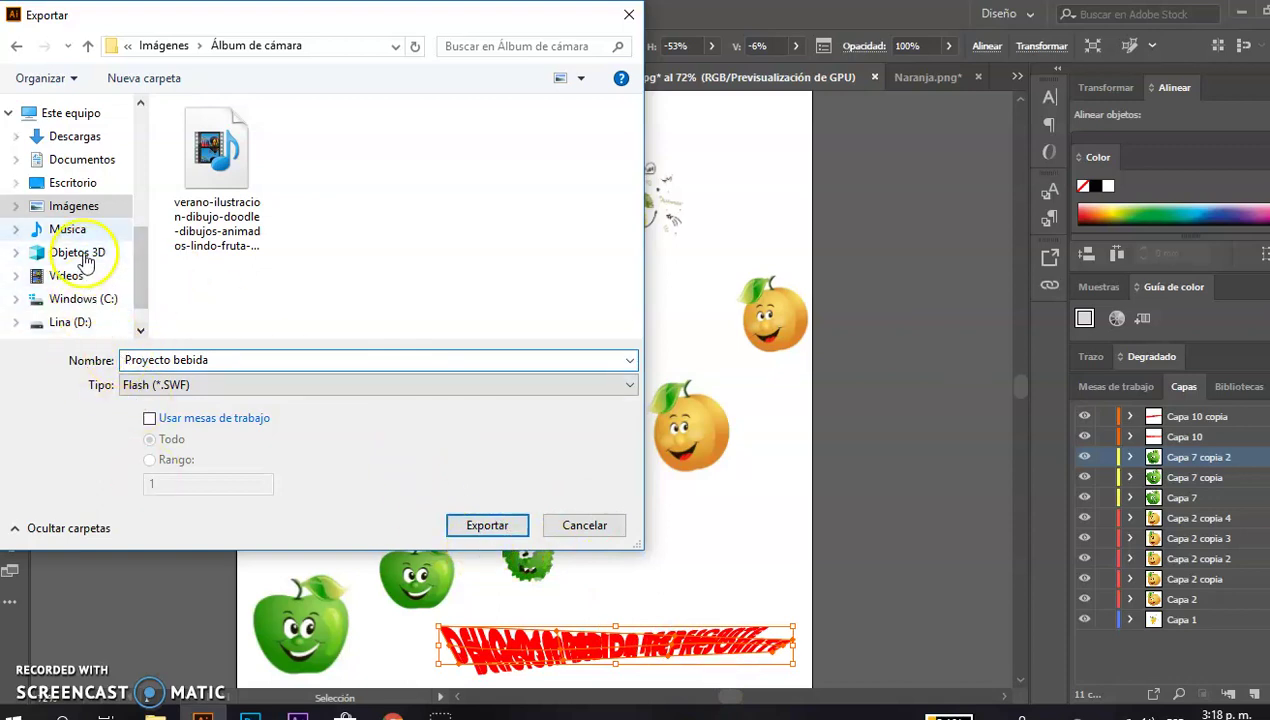
pyautogui.click(71, 188)
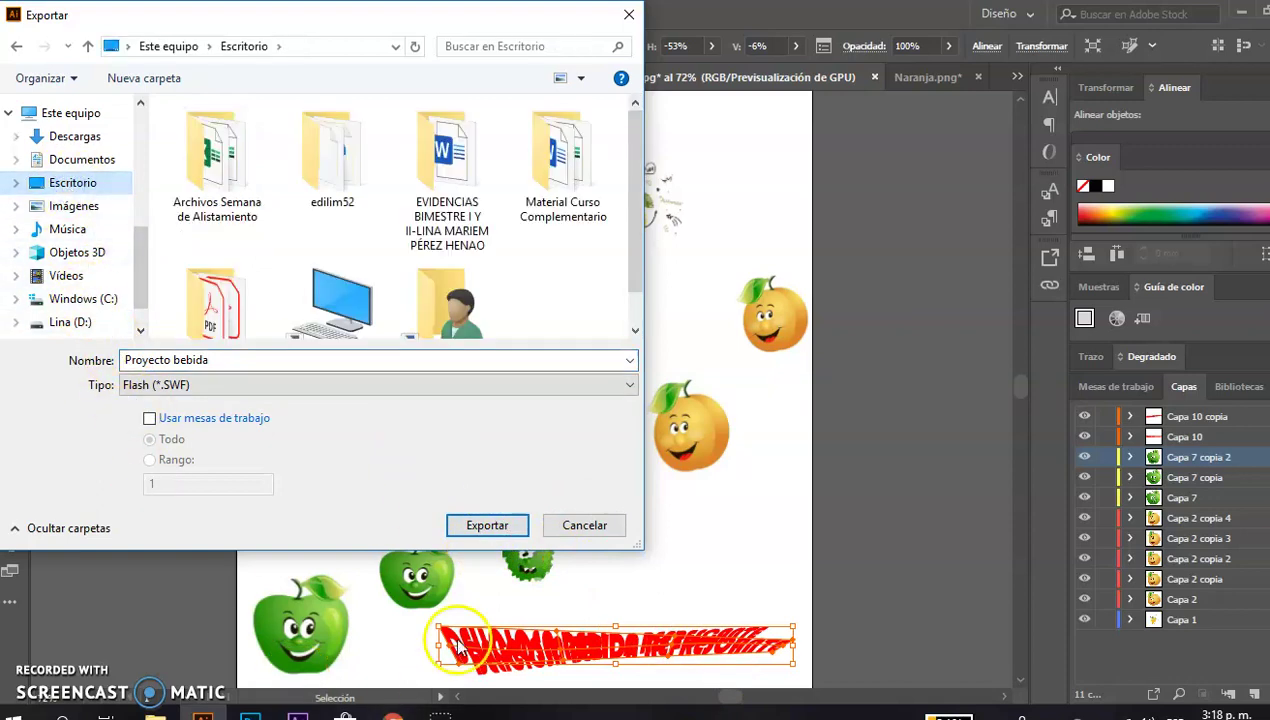
pyautogui.click(484, 526)
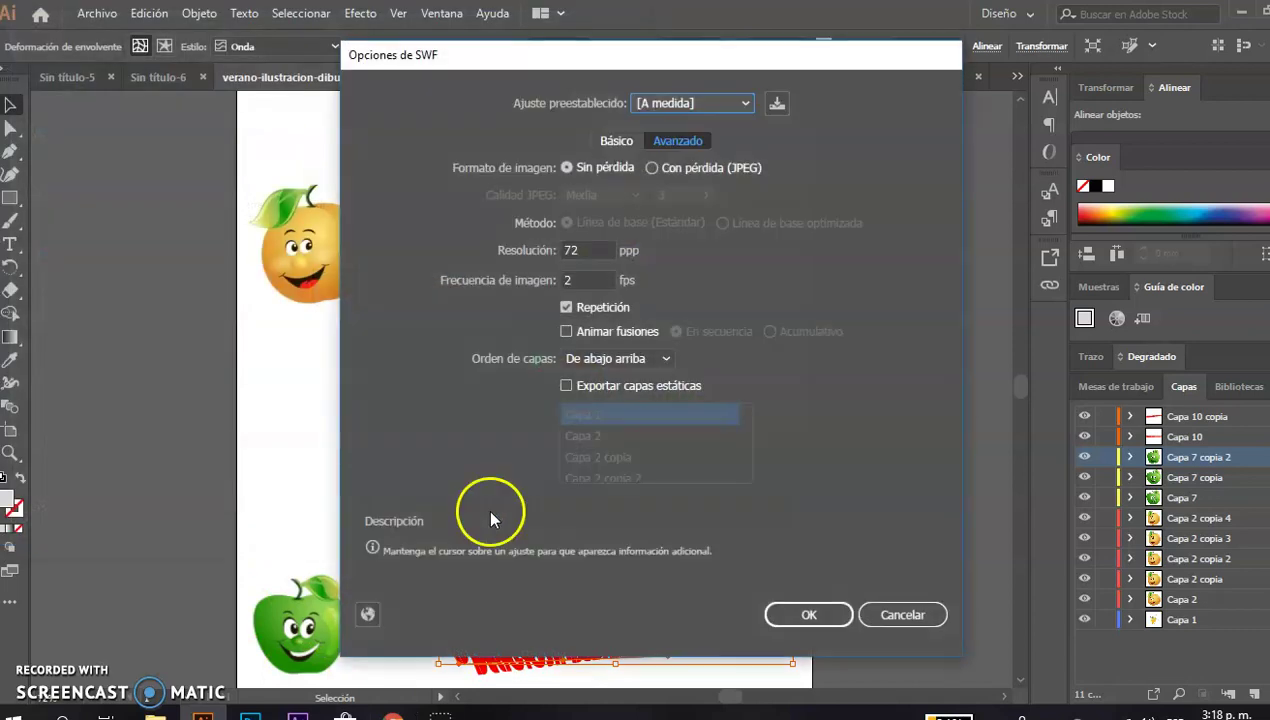
# Set the SWF to export as Capas AI a fotogramas SWF, review the advanced settings and complete the export
pyautogui.click(610, 140)
pyautogui.click(665, 142)
pyautogui.click(632, 142)
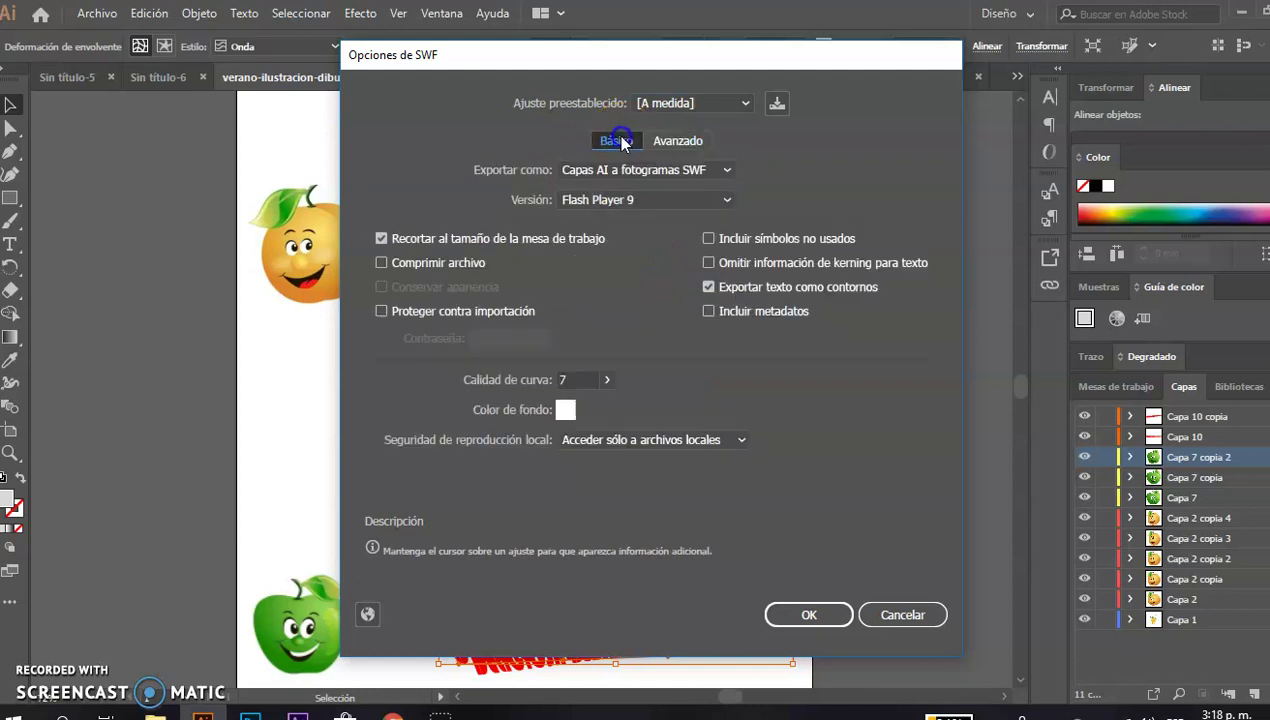
pyautogui.click(655, 170)
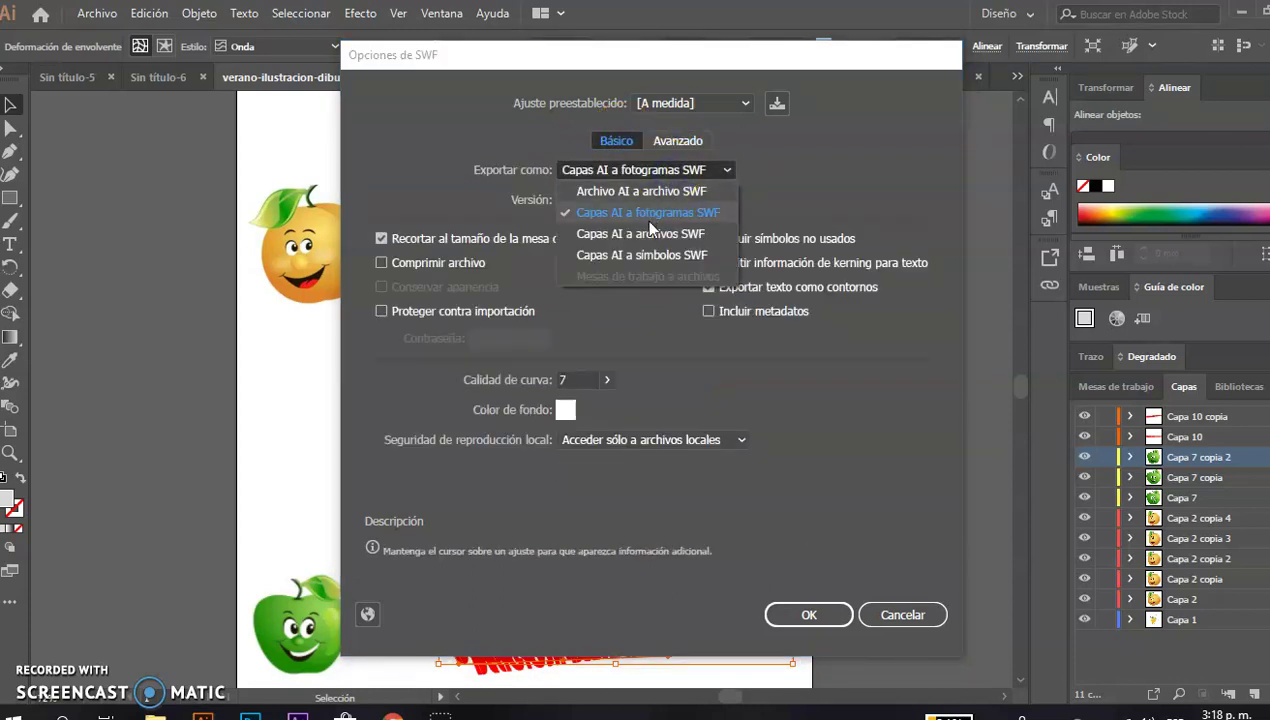
pyautogui.click(647, 219)
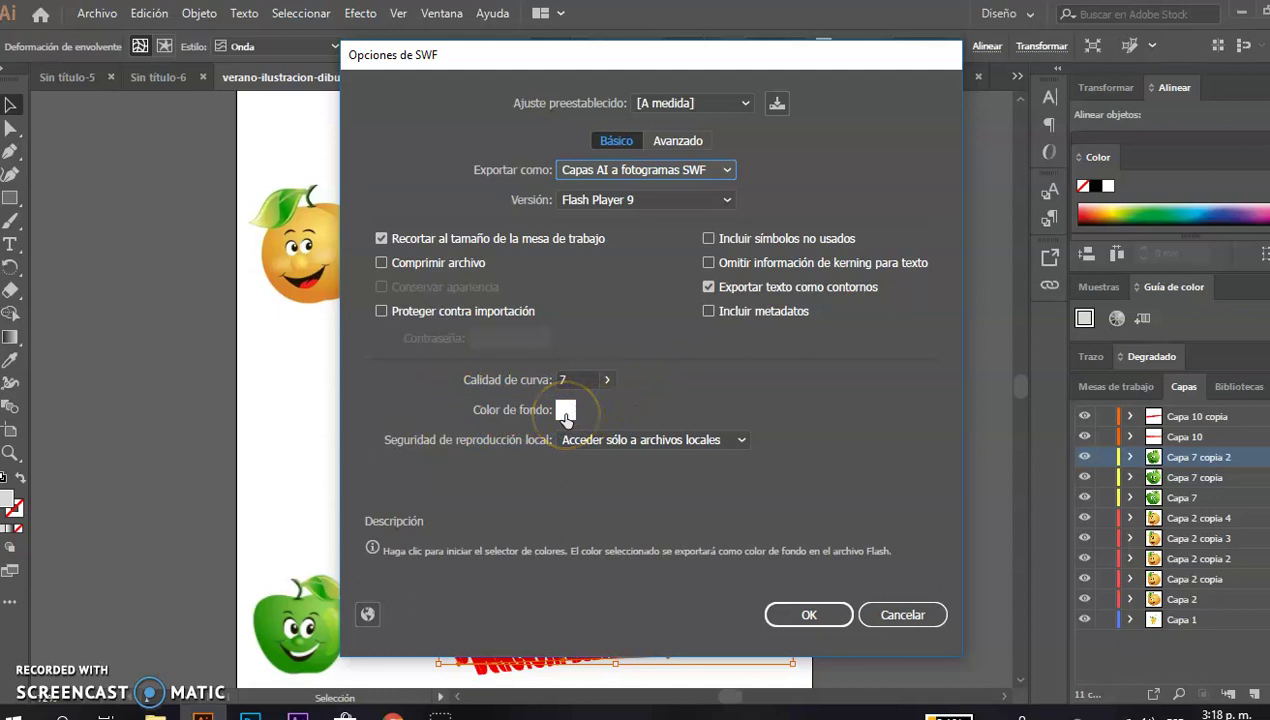
pyautogui.click(695, 142)
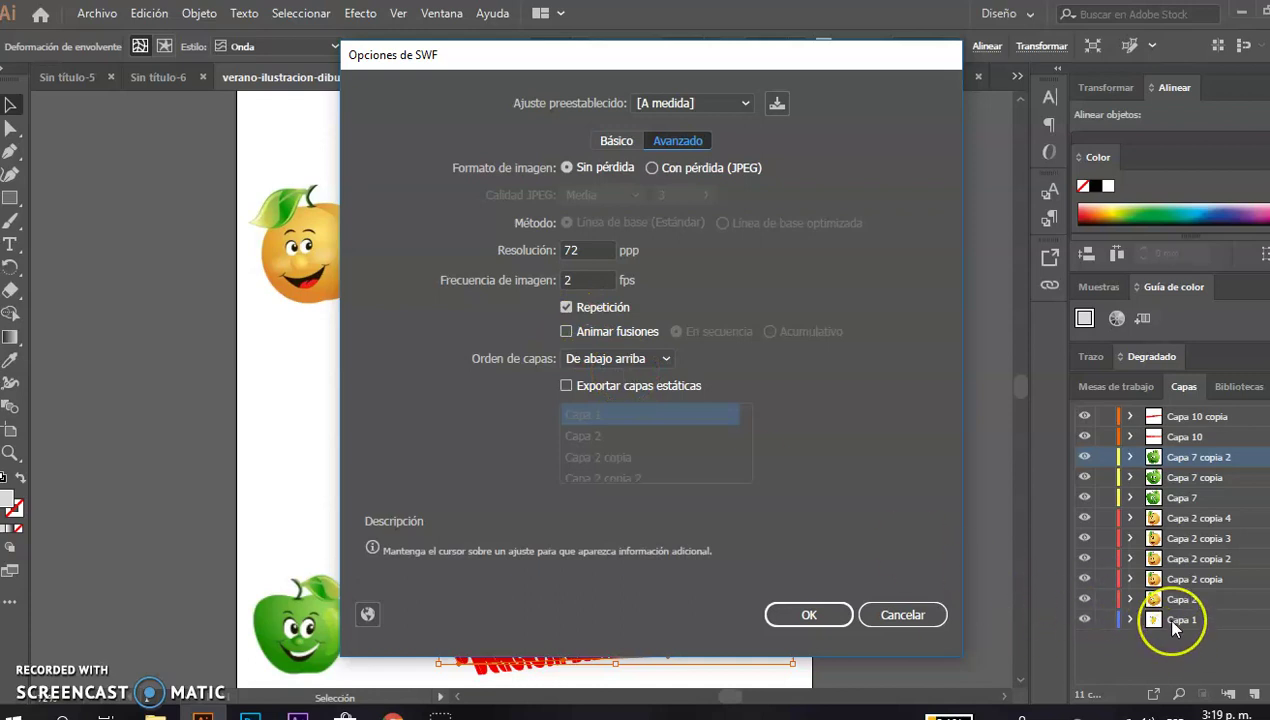
pyautogui.click(829, 618)
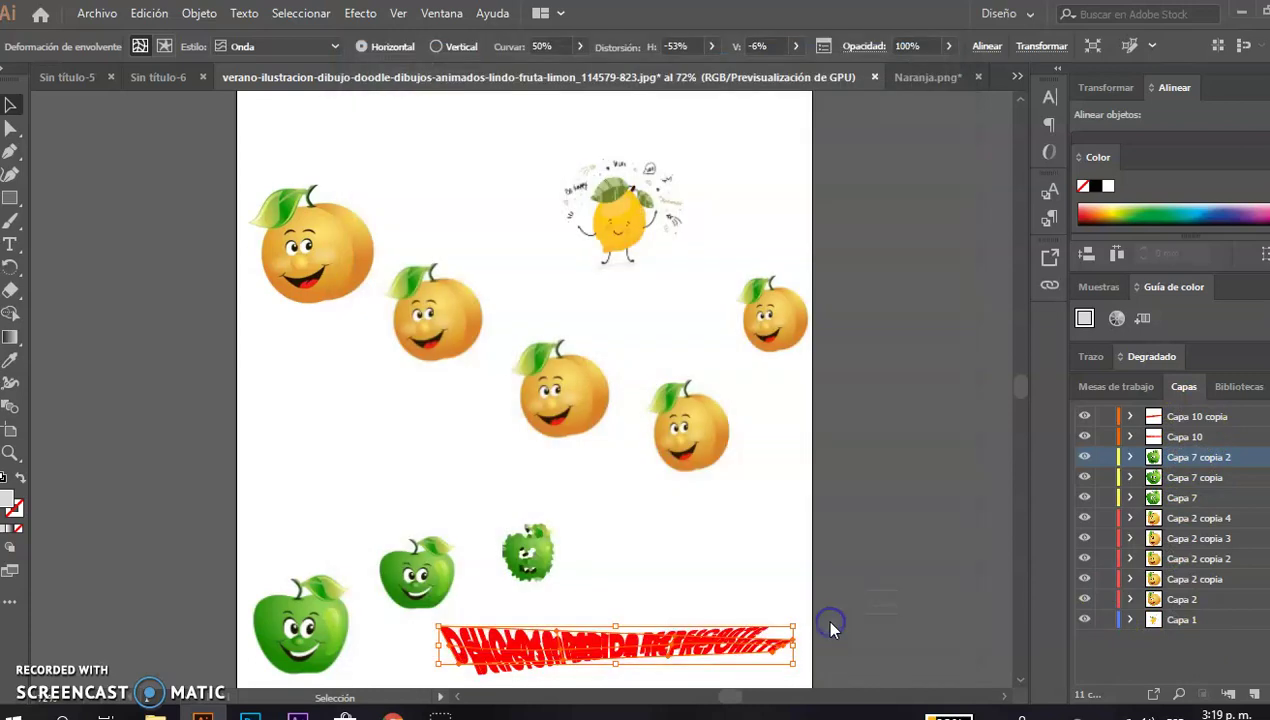
# Minimize Illustrator and play the exported Proyecto bebida file from the desktop in Eolsoft Flash Movie Player
pyautogui.click(1240, 13)
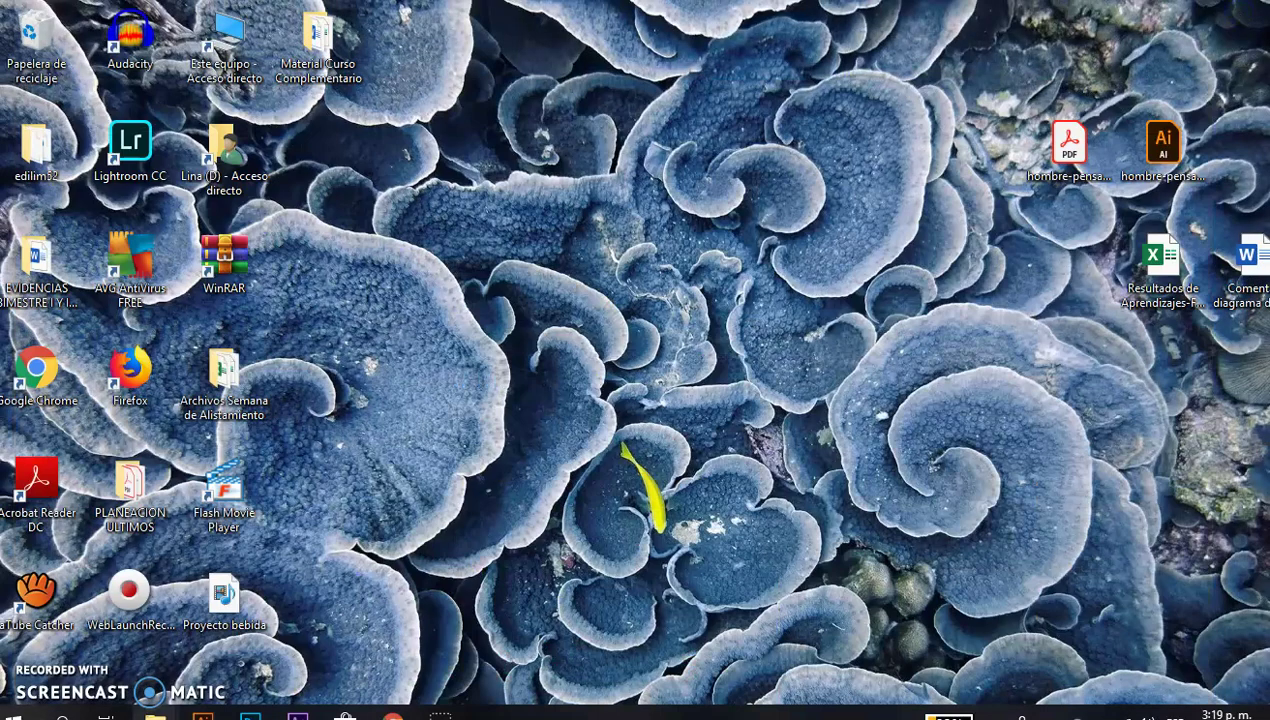
pyautogui.click(226, 602)
pyautogui.rightClick(230, 606)
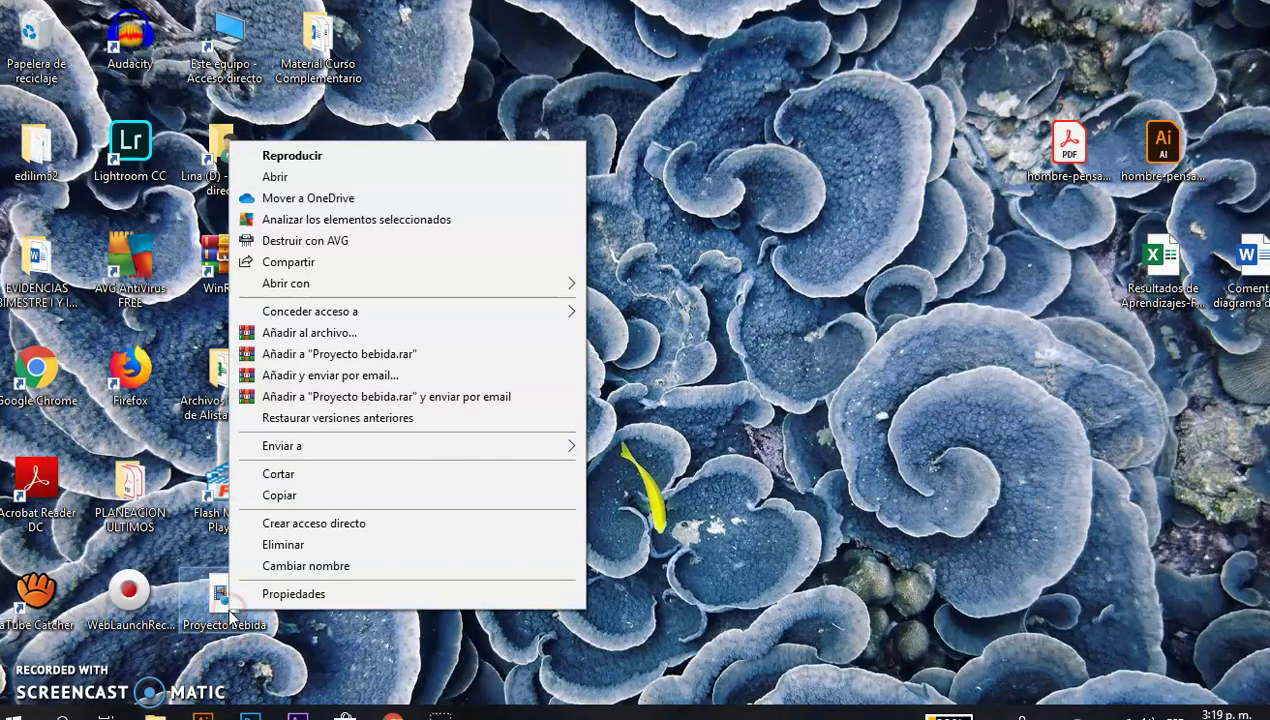
pyautogui.moveTo(528, 298)
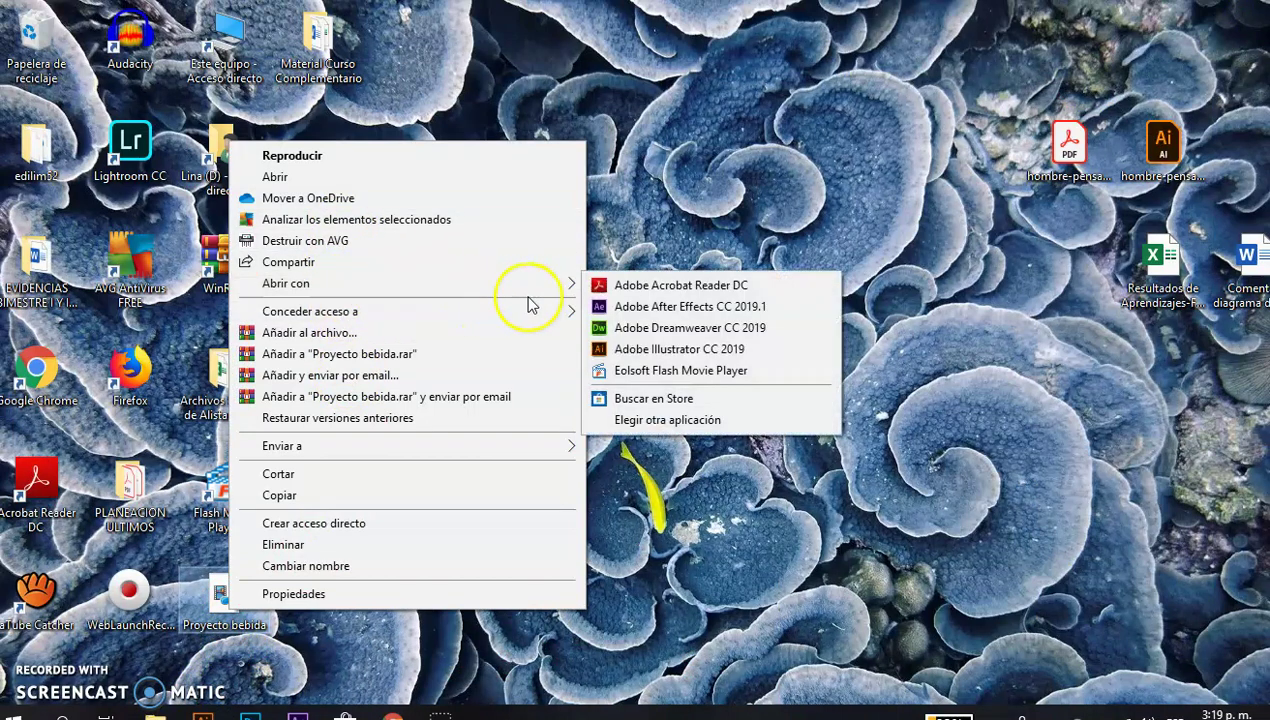
pyautogui.moveTo(575, 283)
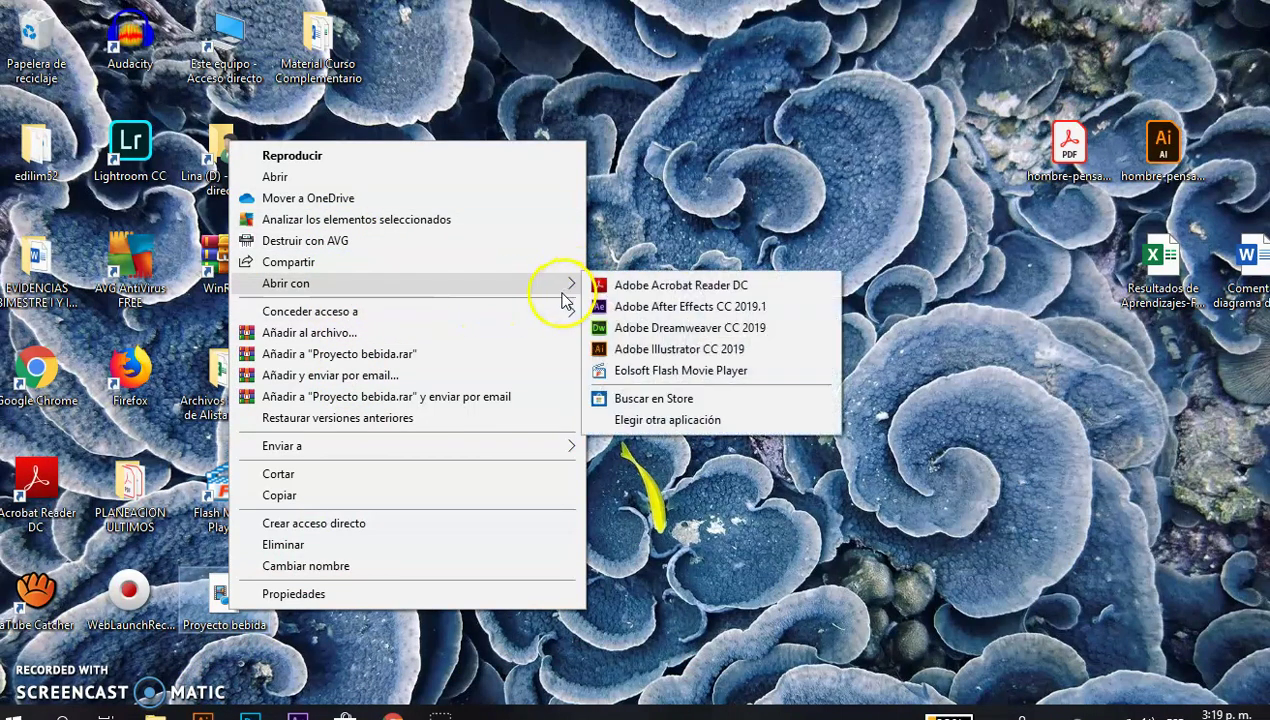
pyautogui.click(669, 381)
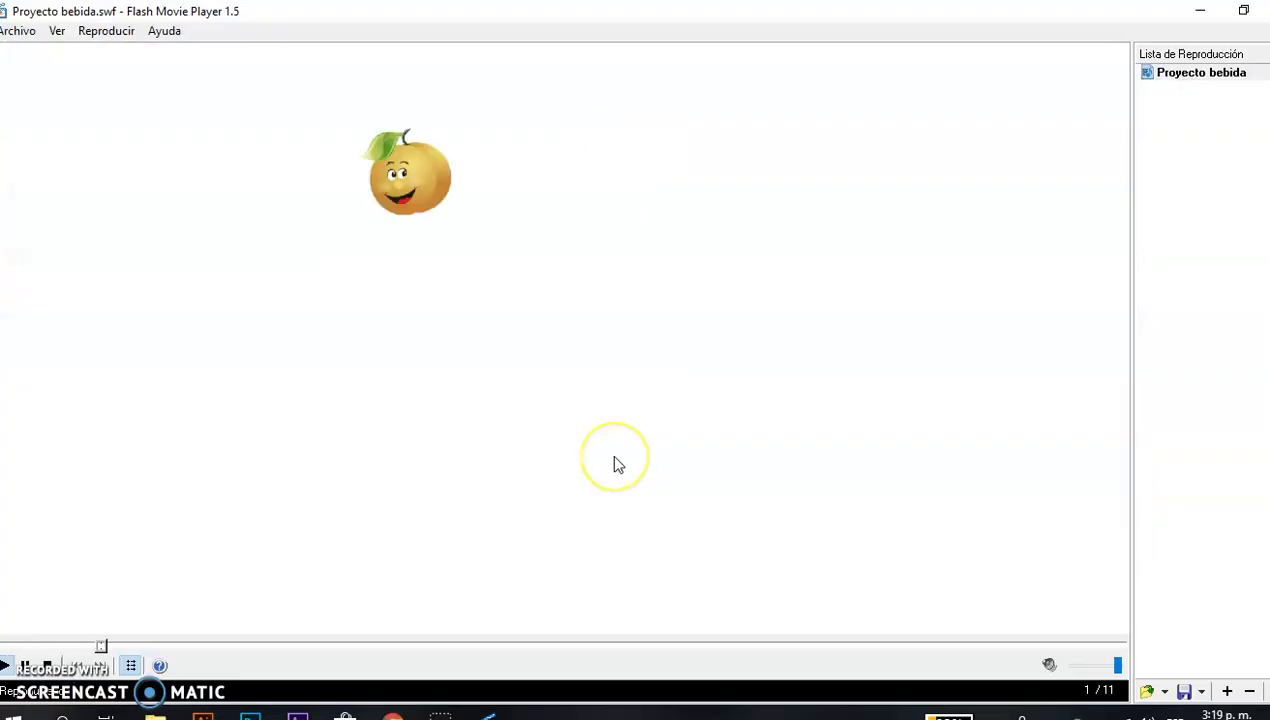